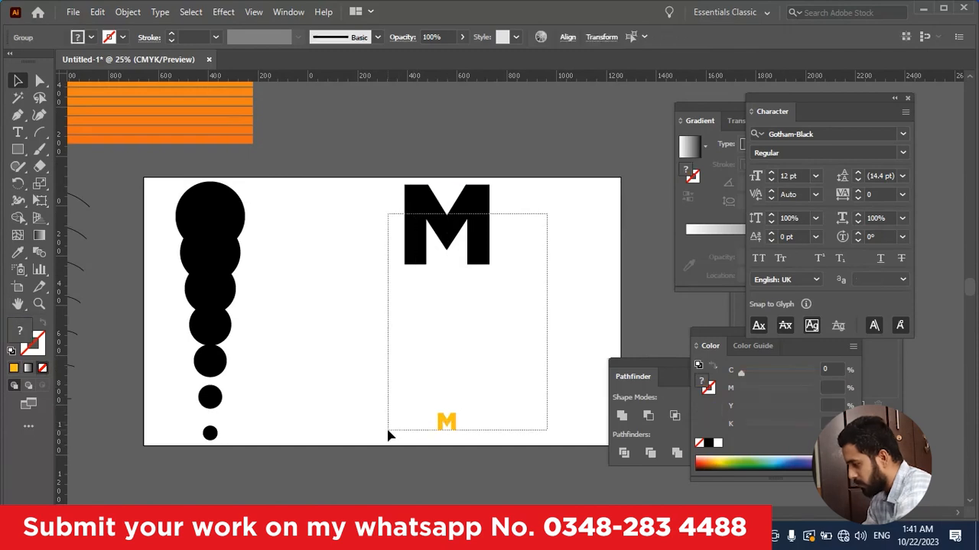
Step: Try blending the large black M with the small yellow M
{"action": "key", "text": "ctrl+alt+b"}
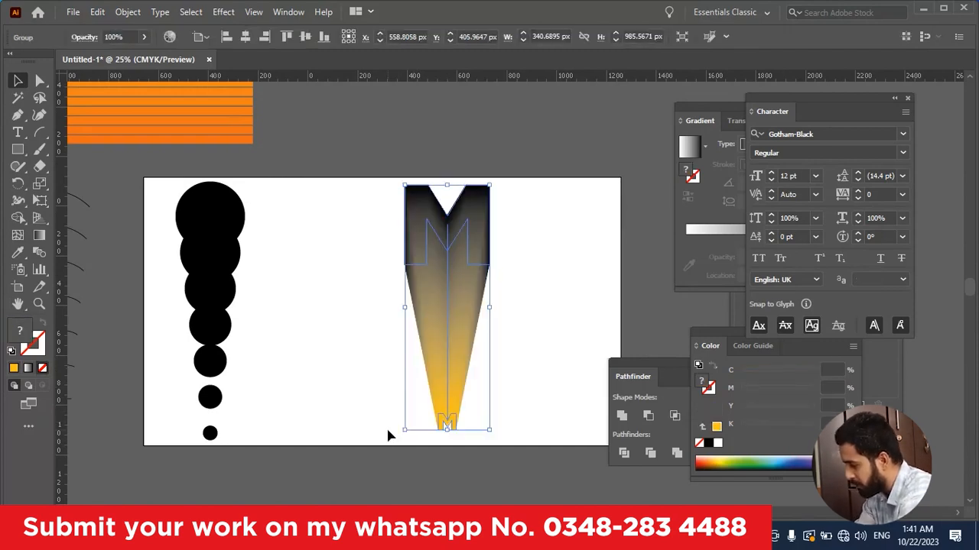
{"action": "left_click", "coordinate": [512, 357]}
{"action": "scroll", "coordinate": [474, 381], "scroll_direction": "up", "scroll_amount": 2}
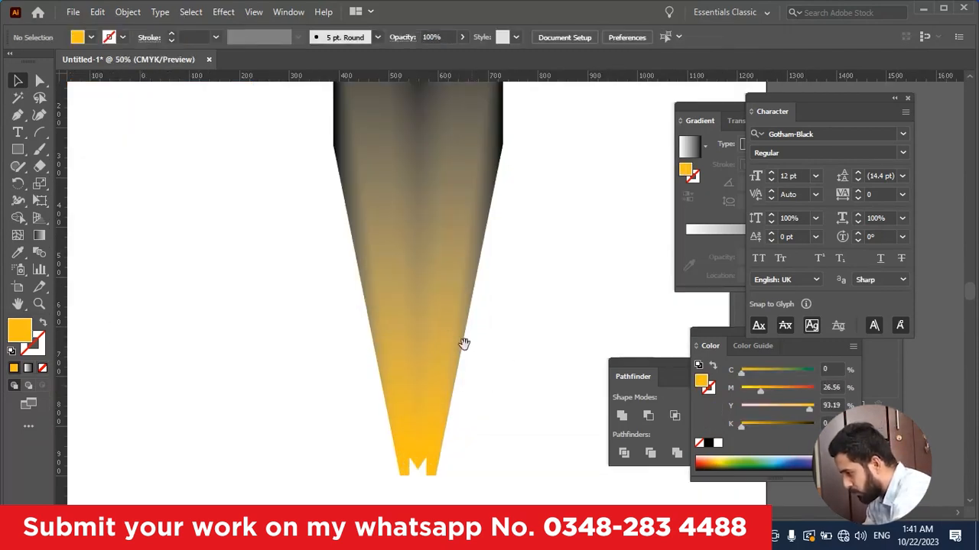
{"action": "scroll", "coordinate": [446, 330], "scroll_direction": "down", "scroll_amount": 2}
{"action": "left_click", "coordinate": [440, 246]}
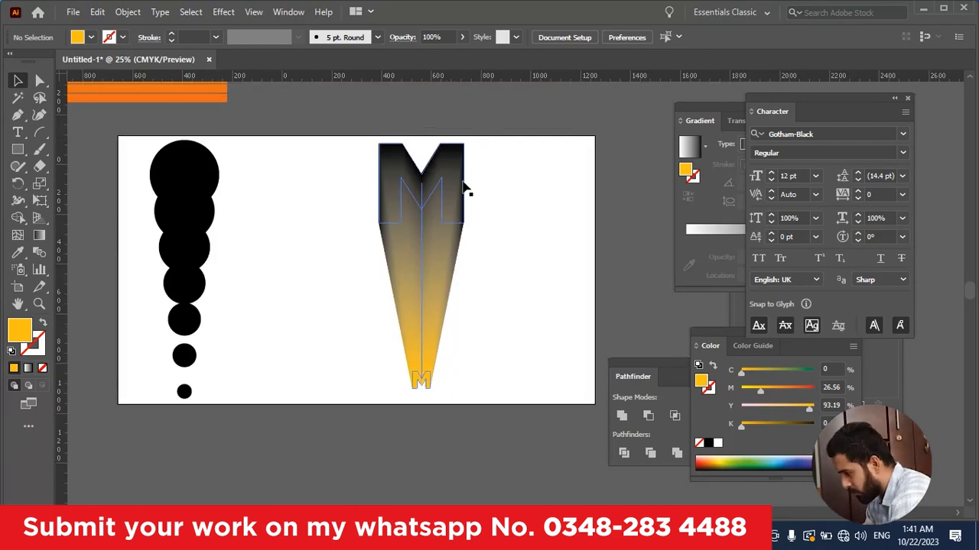
{"action": "key", "text": "ctrl+z"}
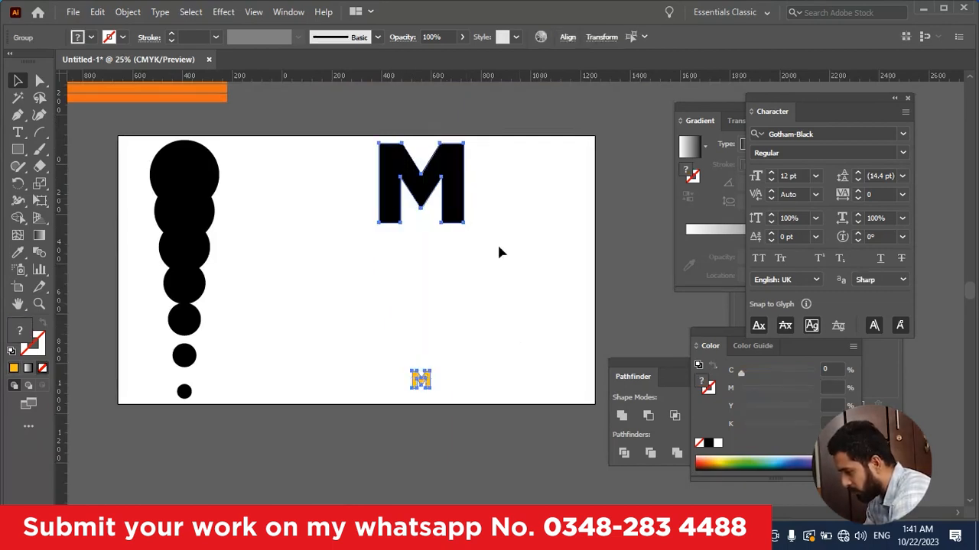
Step: Recolor the large black M with the orange sampled from the lower edge of the striped gradient square
{"action": "left_click", "coordinate": [480, 186]}
{"action": "left_click_drag", "start_coordinate": [502, 170], "coordinate": [380, 222]}
{"action": "left_click_drag", "start_coordinate": [308, 191], "coordinate": [348, 260]}
{"action": "key", "text": "i"}
{"action": "left_click", "coordinate": [243, 171]}
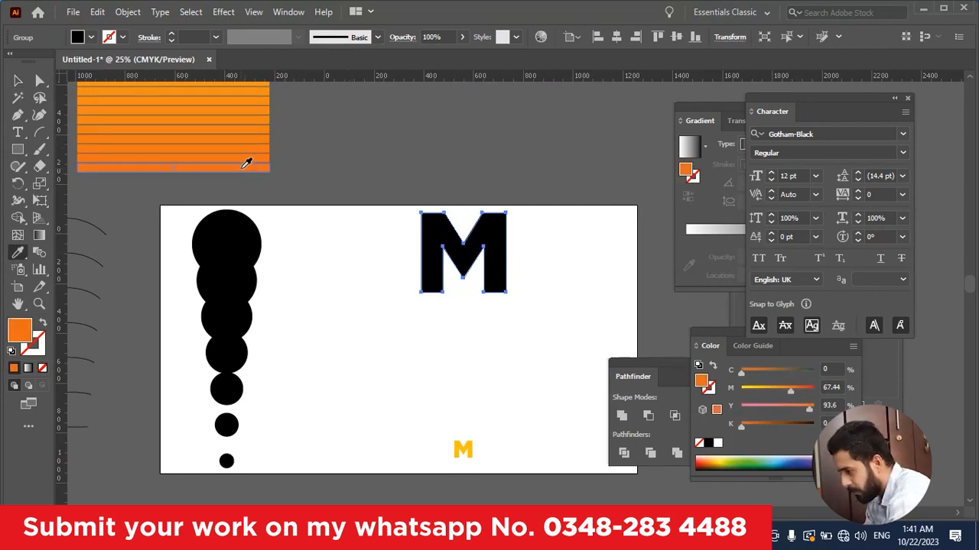
{"action": "key", "text": "v"}
{"action": "left_click", "coordinate": [545, 375]}
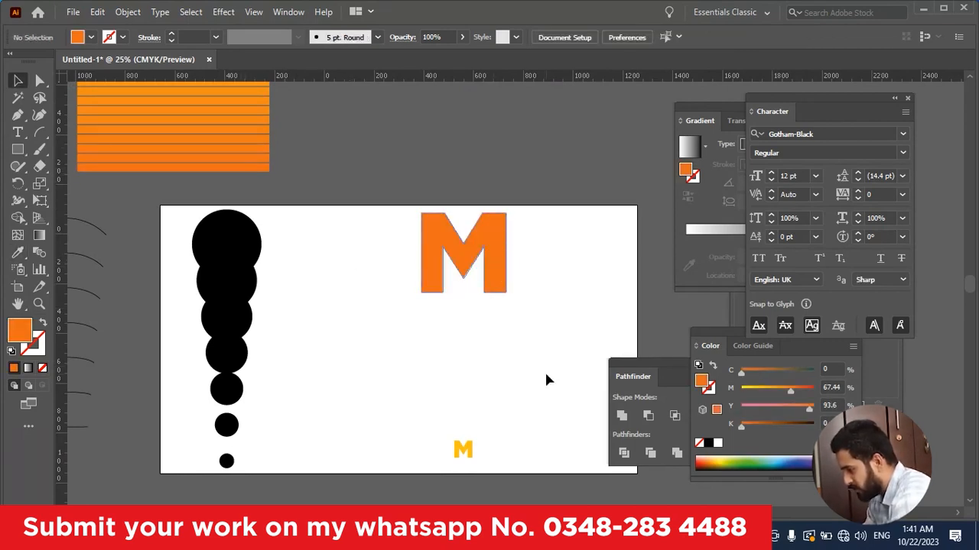
Step: Duplicate the large orange M to its left and give the copy the default white fill and black stroke
{"action": "left_click_drag", "start_coordinate": [493, 276], "coordinate": [374, 337]}
{"action": "left_click", "coordinate": [385, 322]}
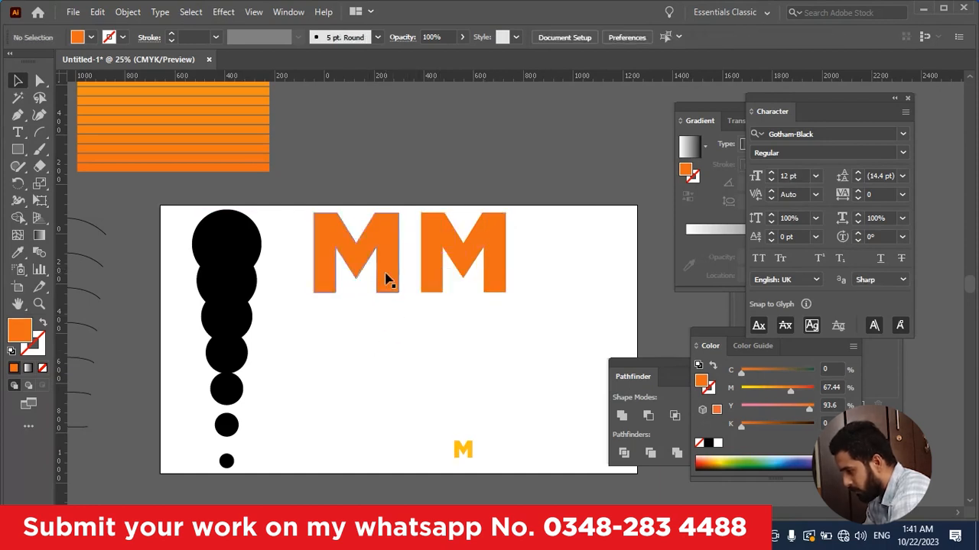
{"action": "left_click", "coordinate": [385, 277]}
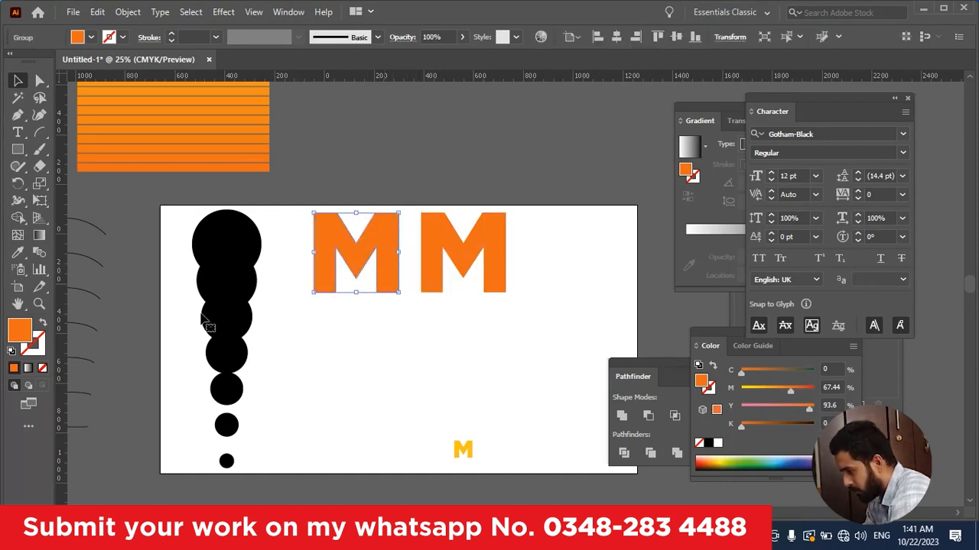
{"action": "left_click", "coordinate": [10, 352]}
{"action": "left_click", "coordinate": [323, 354]}
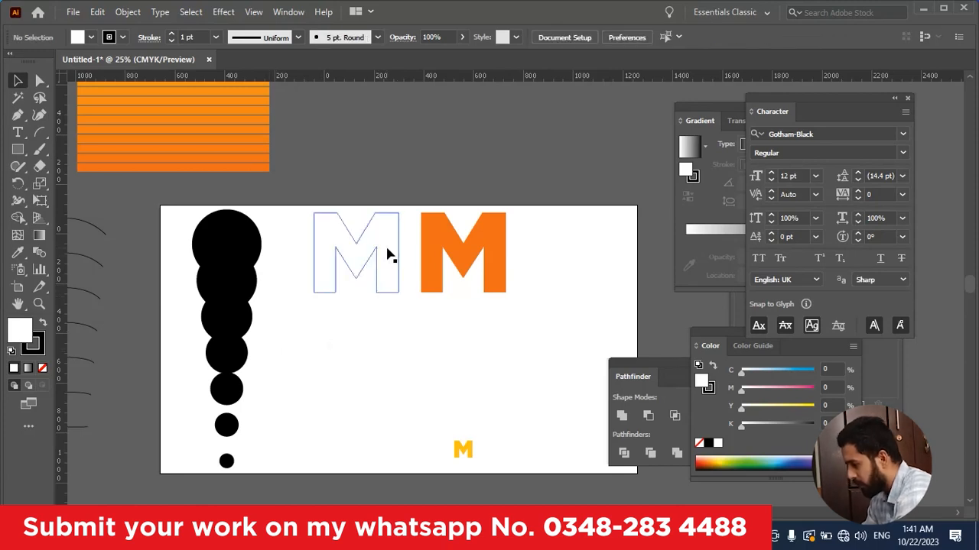
Step: Remove the fill from the copied M and set its stroke weight to 3 pt
{"action": "scroll", "coordinate": [466, 321], "scroll_direction": "down", "scroll_amount": 1}
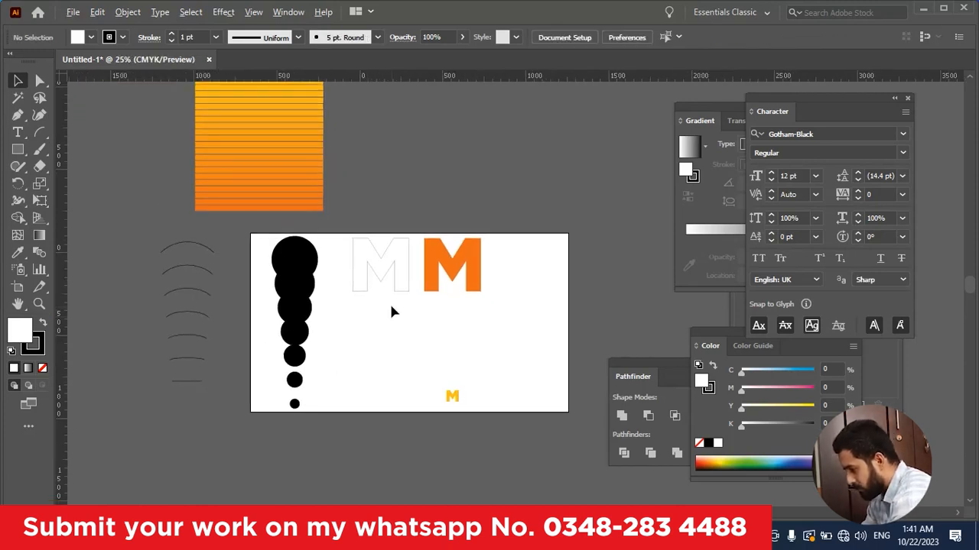
{"action": "scroll", "coordinate": [389, 302], "scroll_direction": "up", "scroll_amount": 1}
{"action": "left_click", "coordinate": [392, 263]}
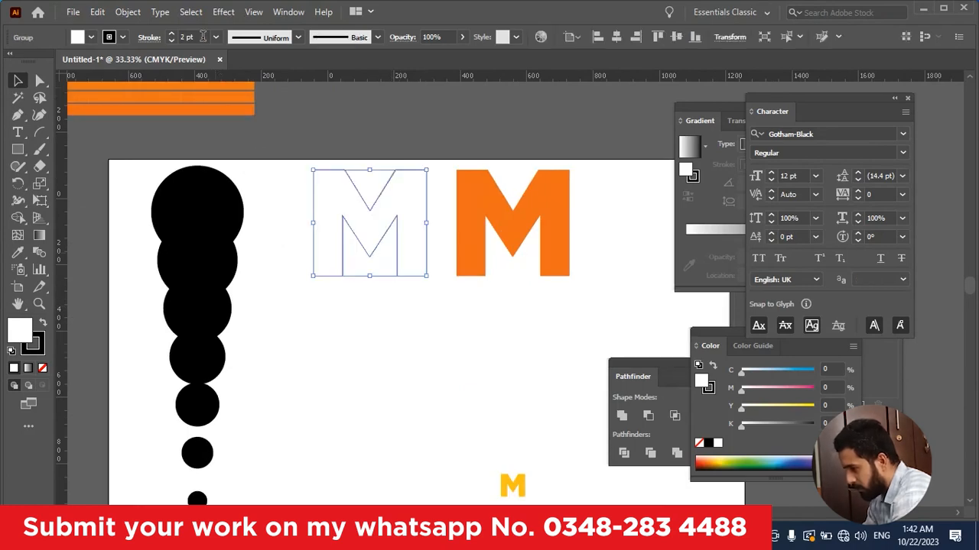
{"action": "left_click", "coordinate": [45, 367]}
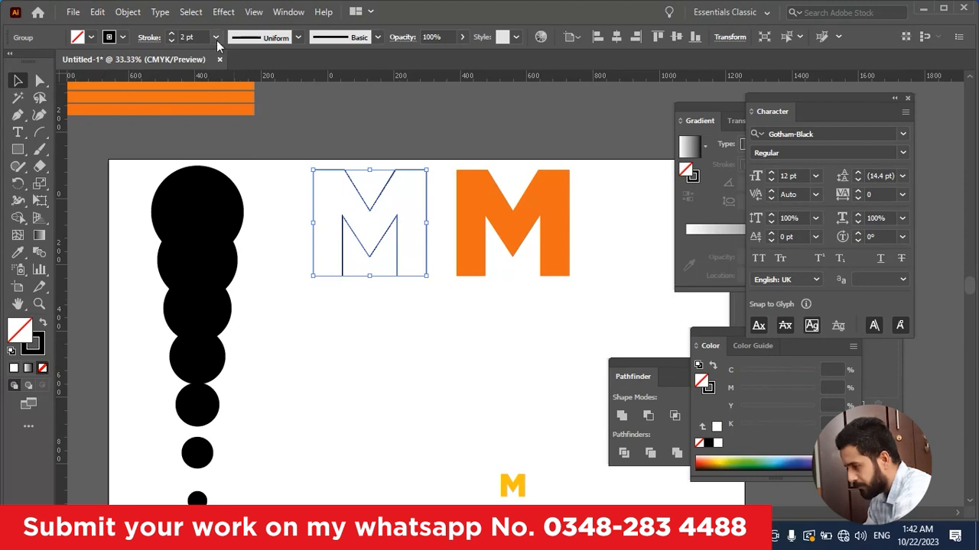
{"action": "scroll", "coordinate": [196, 35], "scroll_direction": "up", "scroll_amount": 1}
{"action": "left_click", "coordinate": [351, 316]}
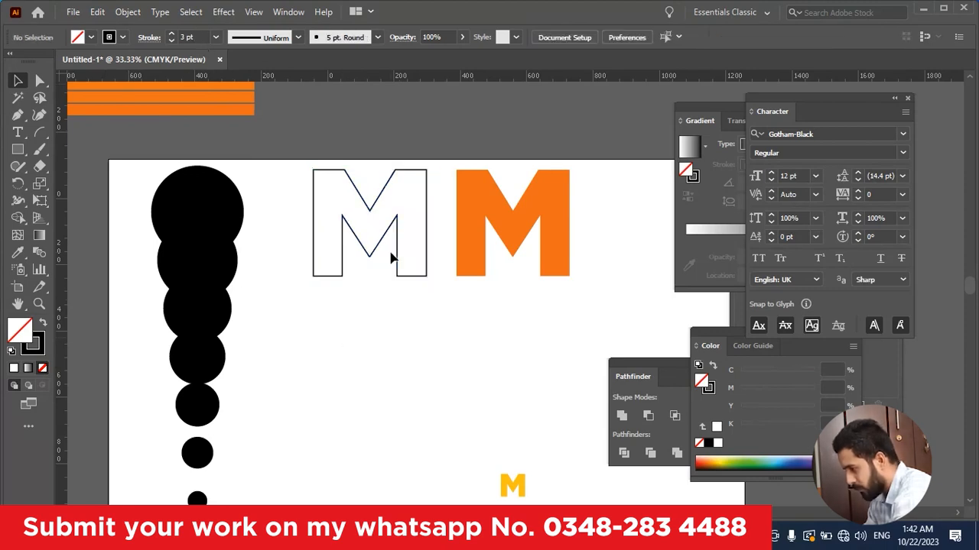
Step: Blend the large orange M with the small yellow M below it
{"action": "left_click_drag", "start_coordinate": [403, 229], "coordinate": [342, 207]}
{"action": "scroll", "coordinate": [372, 206], "scroll_direction": "down", "scroll_amount": 1}
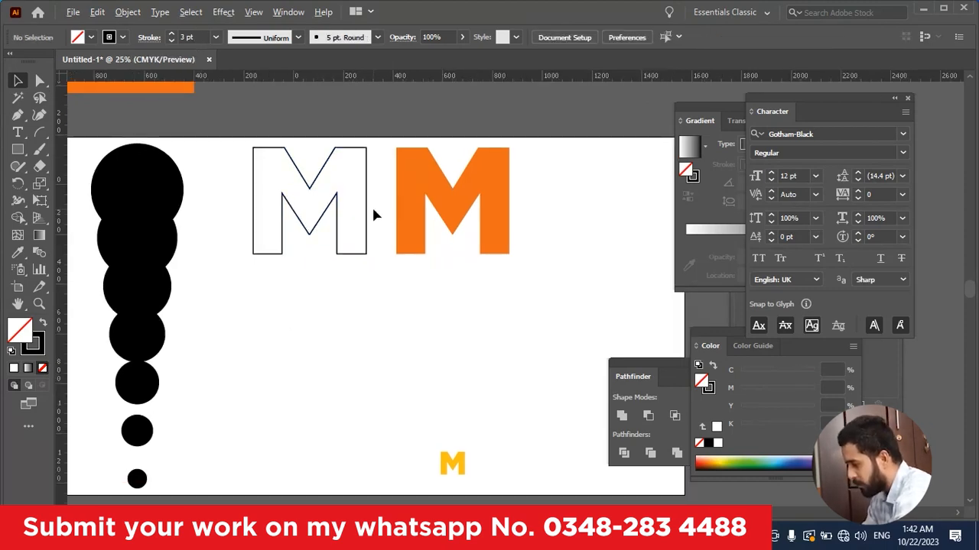
{"action": "left_click_drag", "start_coordinate": [478, 269], "coordinate": [414, 238]}
{"action": "left_click_drag", "start_coordinate": [442, 160], "coordinate": [334, 396]}
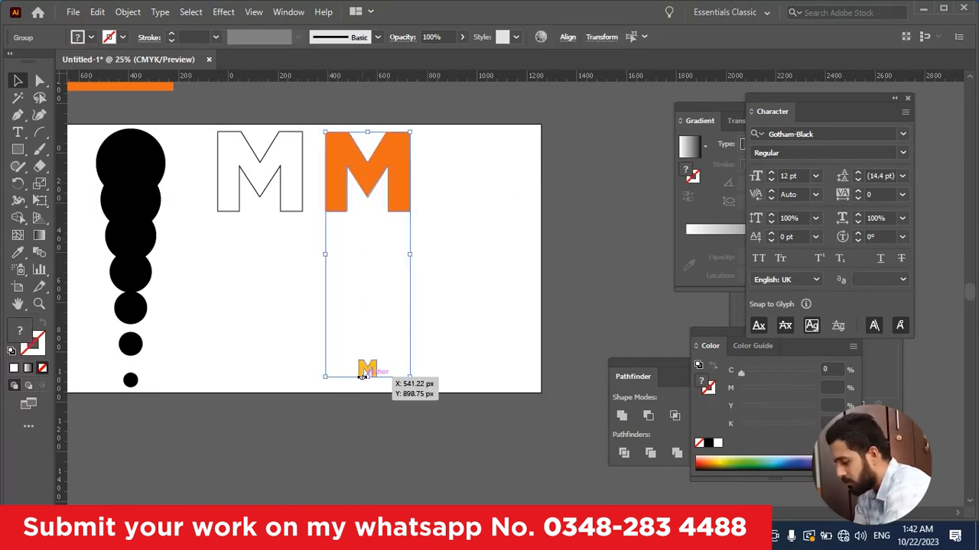
{"action": "key", "text": "ctrl"}
{"action": "key", "text": "ctrl+alt+b"}
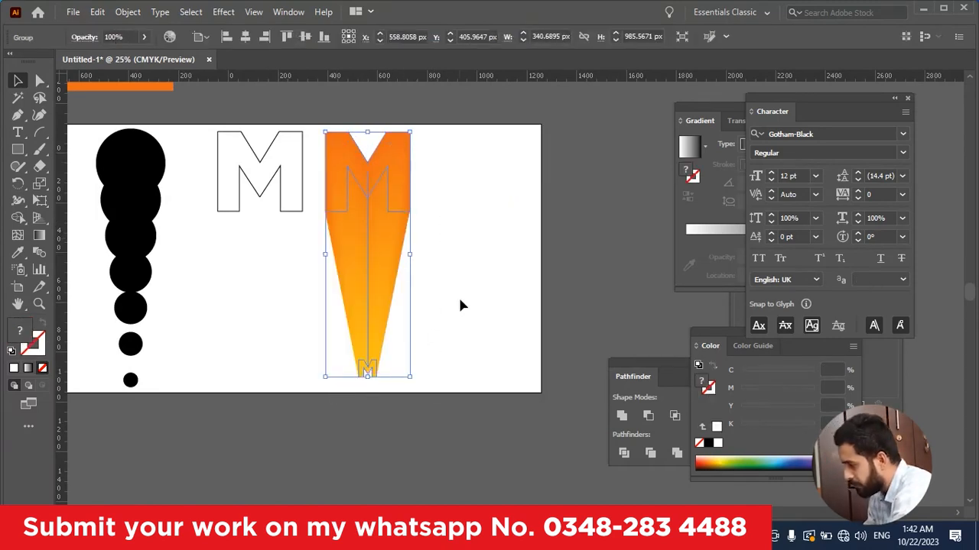
{"action": "left_click", "coordinate": [469, 254]}
Step: Set the M blend's spacing to Specified Steps with 15 steps
{"action": "left_click", "coordinate": [367, 273]}
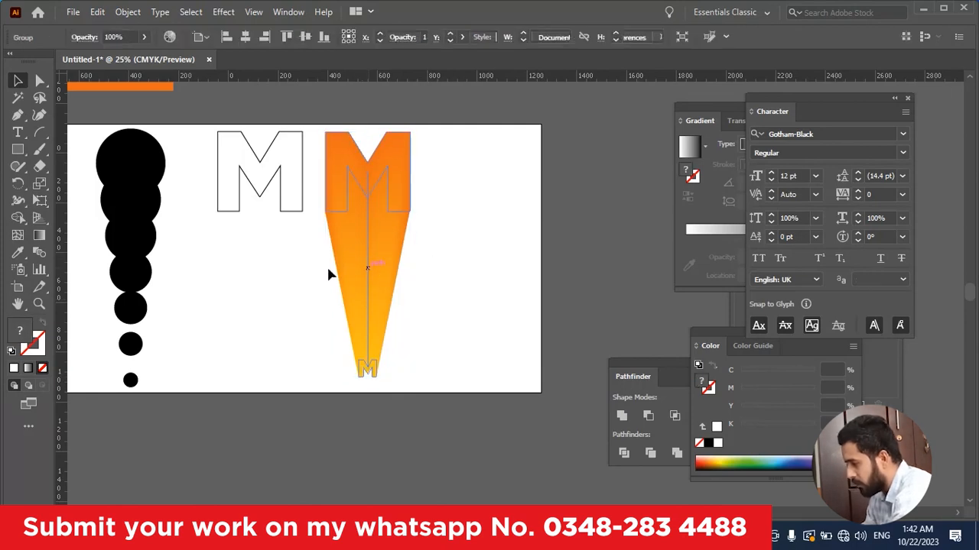
{"action": "double_click", "coordinate": [39, 253]}
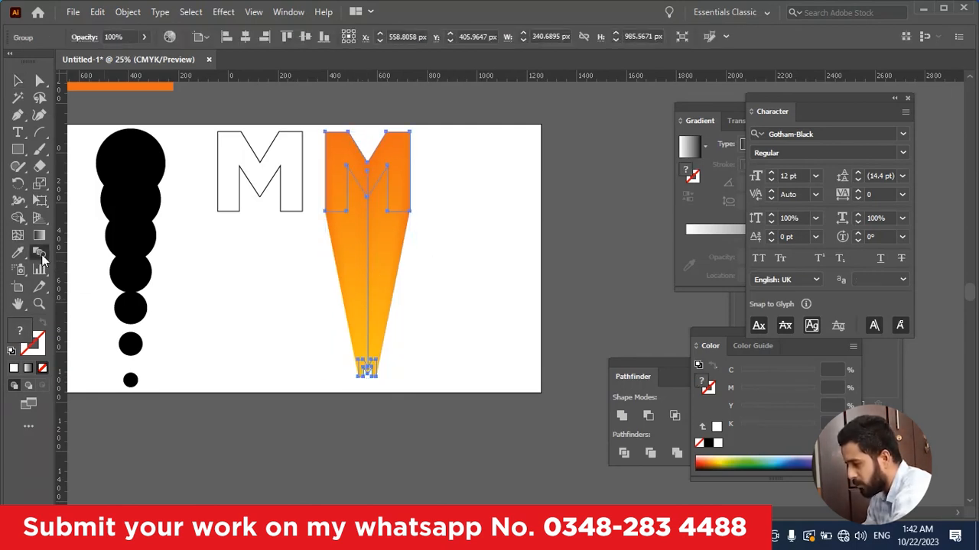
{"action": "left_click", "coordinate": [564, 184]}
{"action": "left_click", "coordinate": [566, 228]}
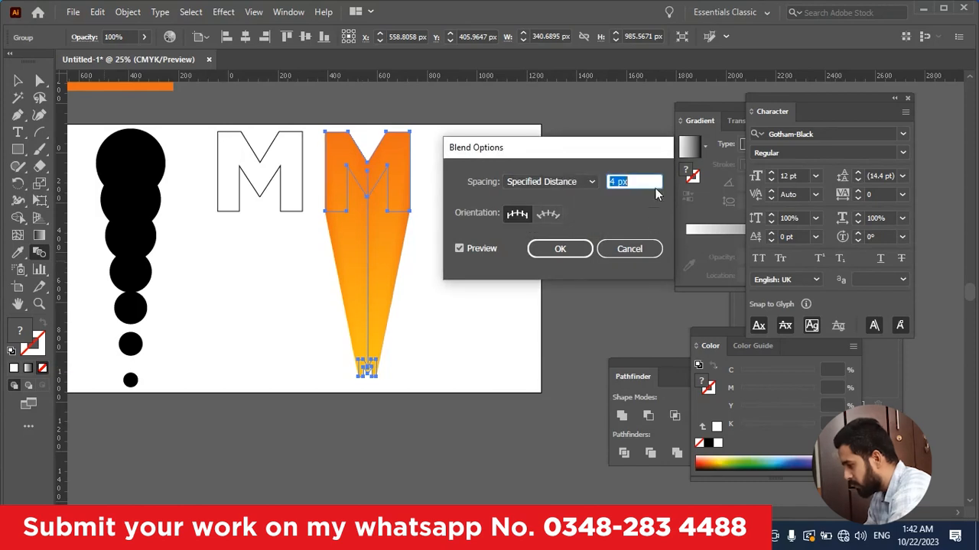
{"action": "left_click", "coordinate": [586, 183]}
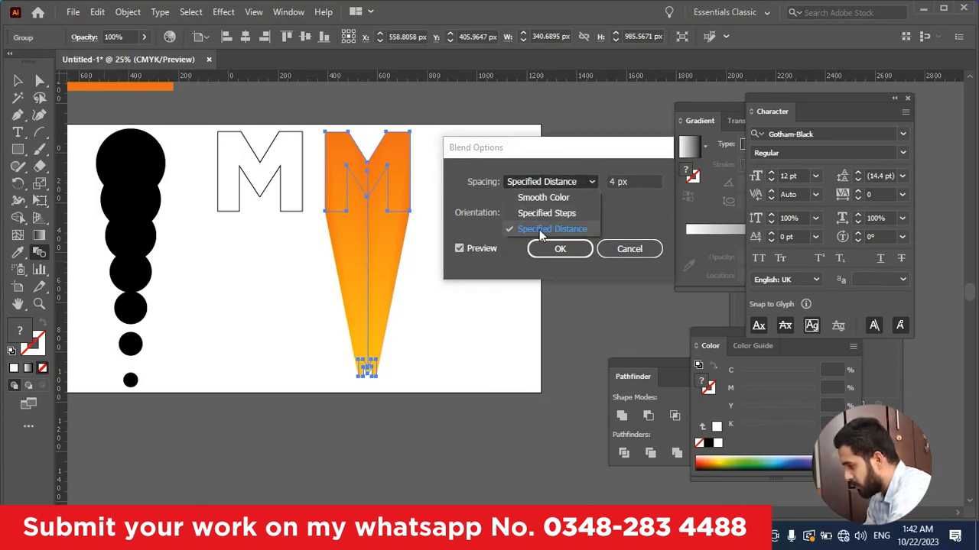
{"action": "left_click", "coordinate": [554, 198]}
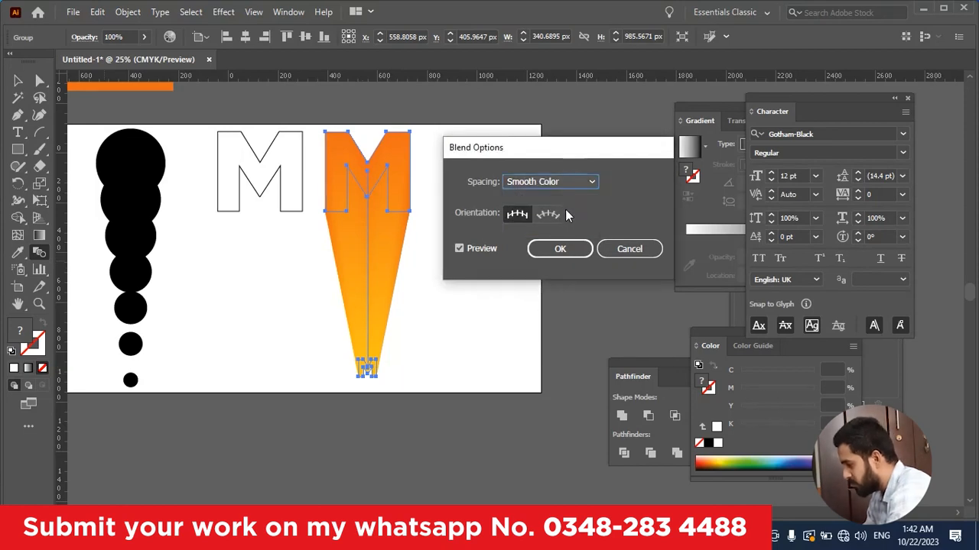
{"action": "left_click", "coordinate": [570, 183]}
{"action": "left_click", "coordinate": [570, 214]}
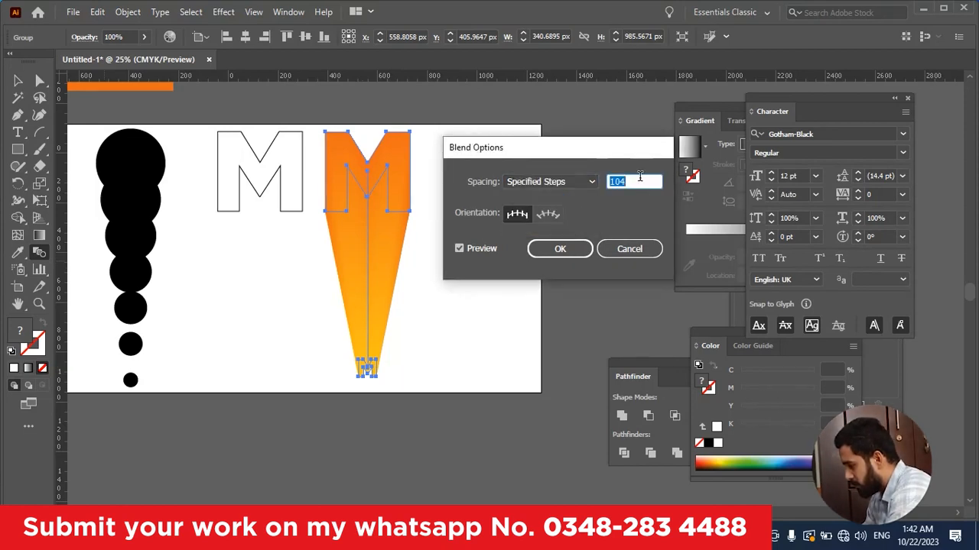
{"action": "type", "text": "5"}
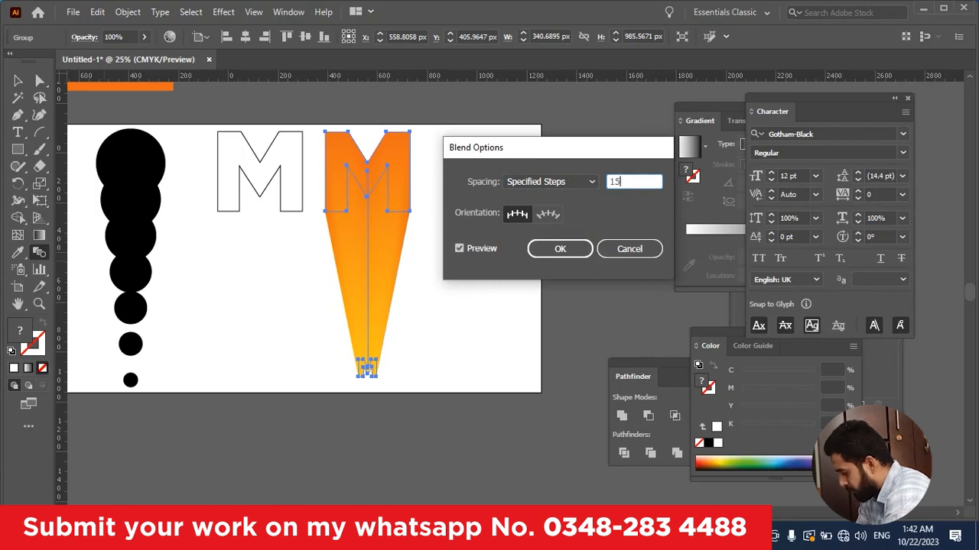
{"action": "key", "text": "Return"}
{"action": "key", "text": "v"}
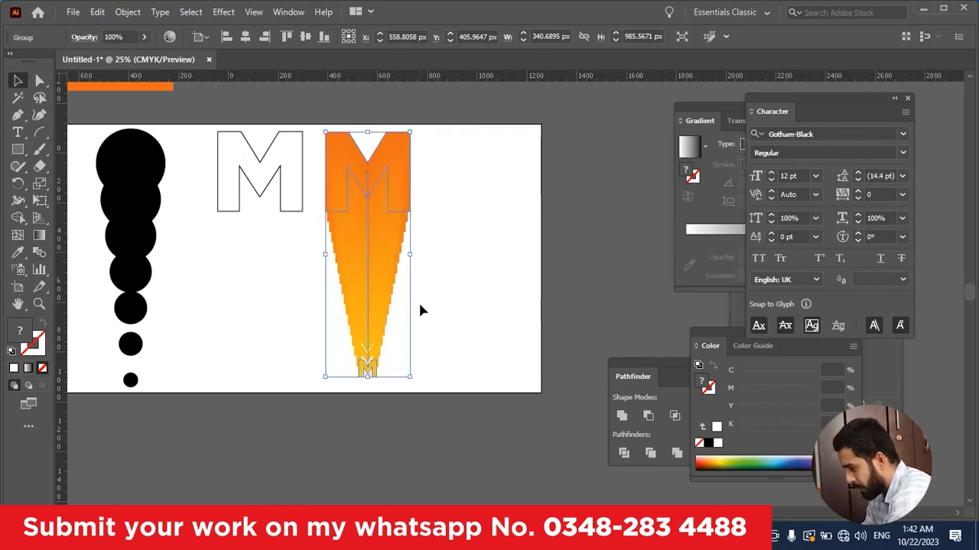
{"action": "left_click", "coordinate": [398, 296]}
Step: Reduce the M blend to 7 specified steps so the individual letters separate
{"action": "scroll", "coordinate": [397, 295], "scroll_direction": "up", "scroll_amount": 1}
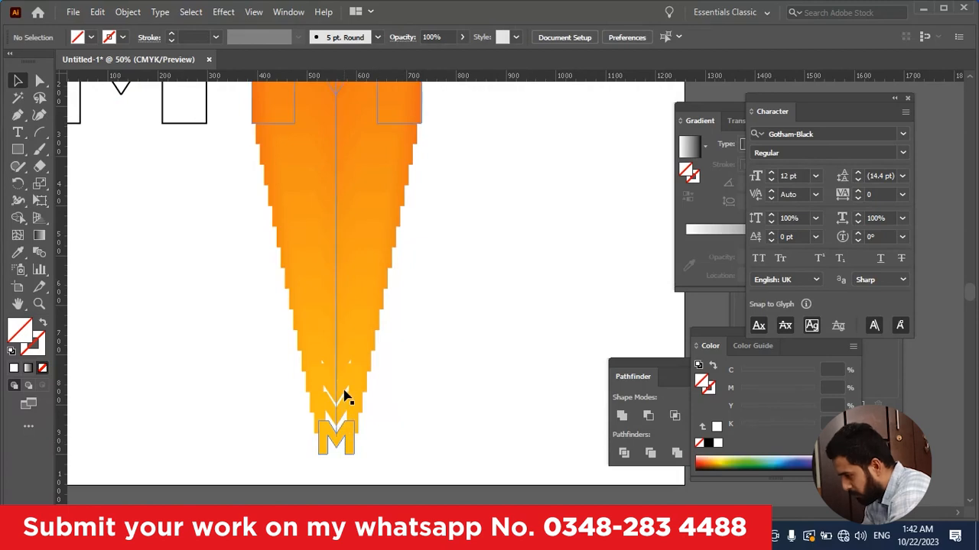
{"action": "scroll", "coordinate": [337, 336], "scroll_direction": "down", "scroll_amount": 1}
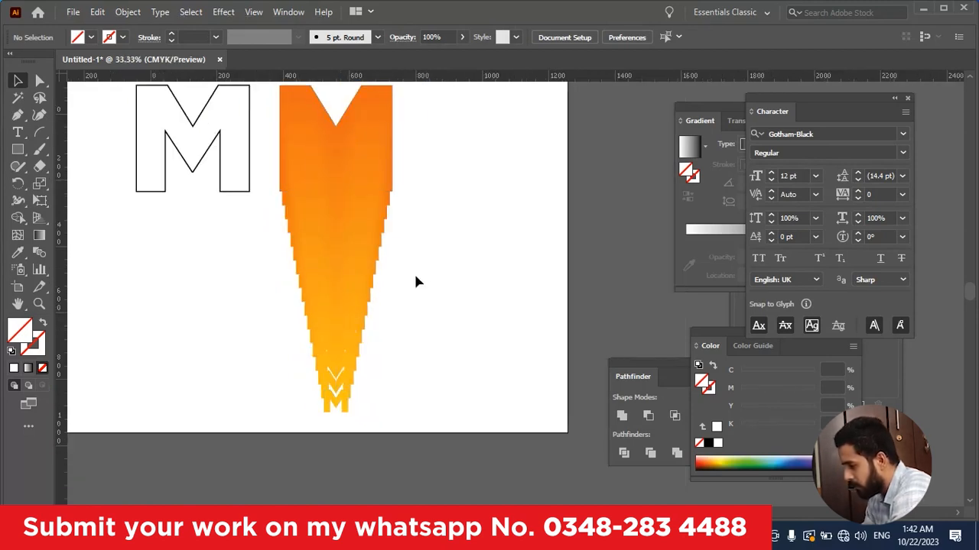
{"action": "left_click_drag", "start_coordinate": [426, 269], "coordinate": [295, 347]}
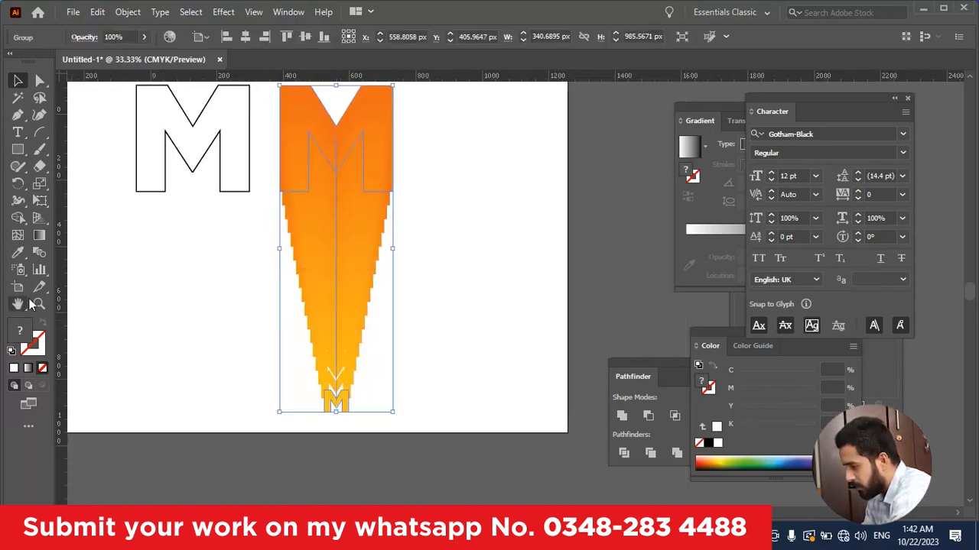
{"action": "double_click", "coordinate": [38, 251]}
{"action": "double_click", "coordinate": [631, 181]}
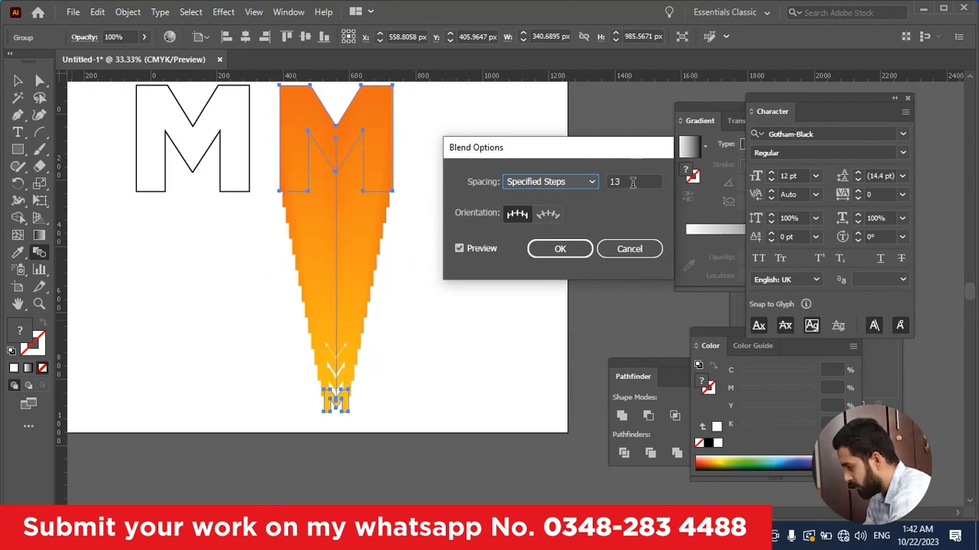
{"action": "type", "text": "5"}
{"action": "key", "text": "BackSpace"}
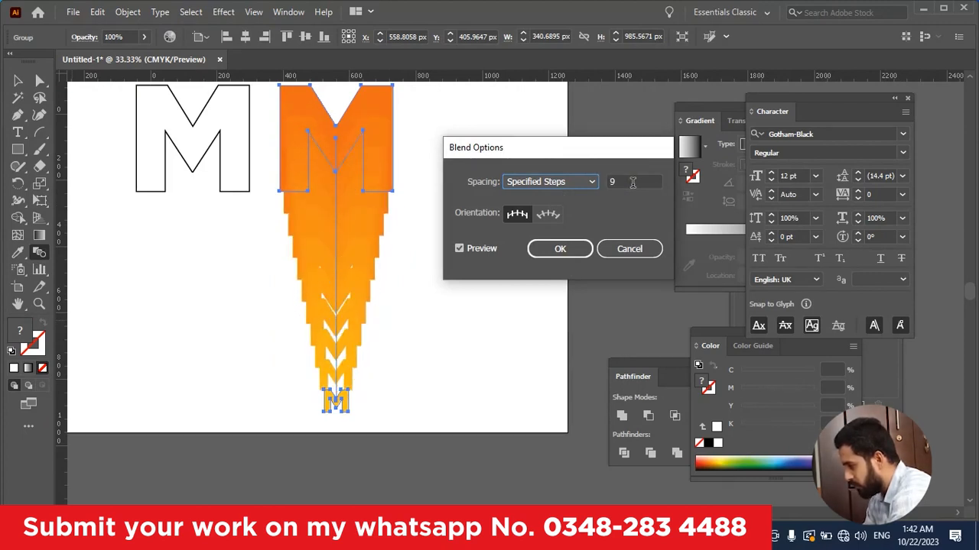
{"action": "type", "text": "4"}
{"action": "key", "text": "BackSpace"}
{"action": "type", "text": "8"}
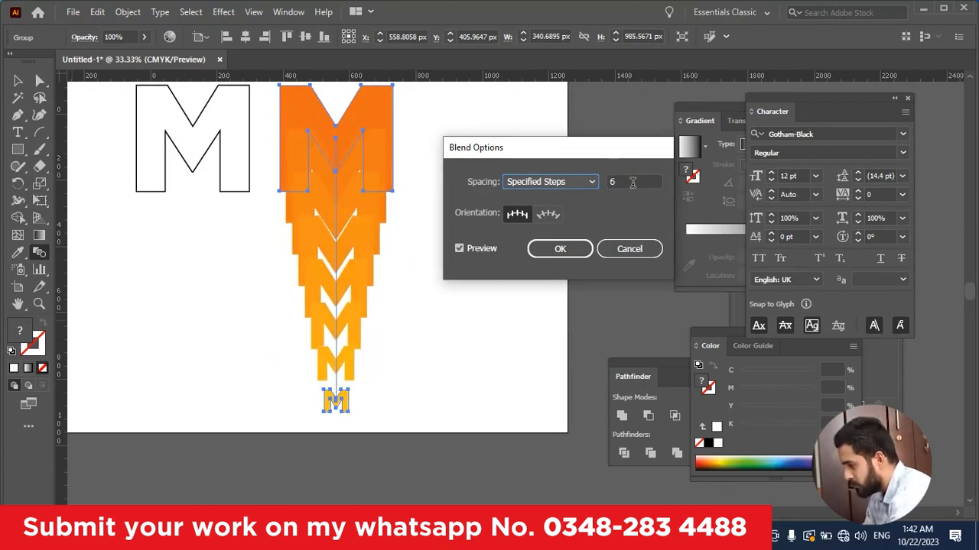
{"action": "key", "text": "BackSpace"}
{"action": "type", "text": "10"}
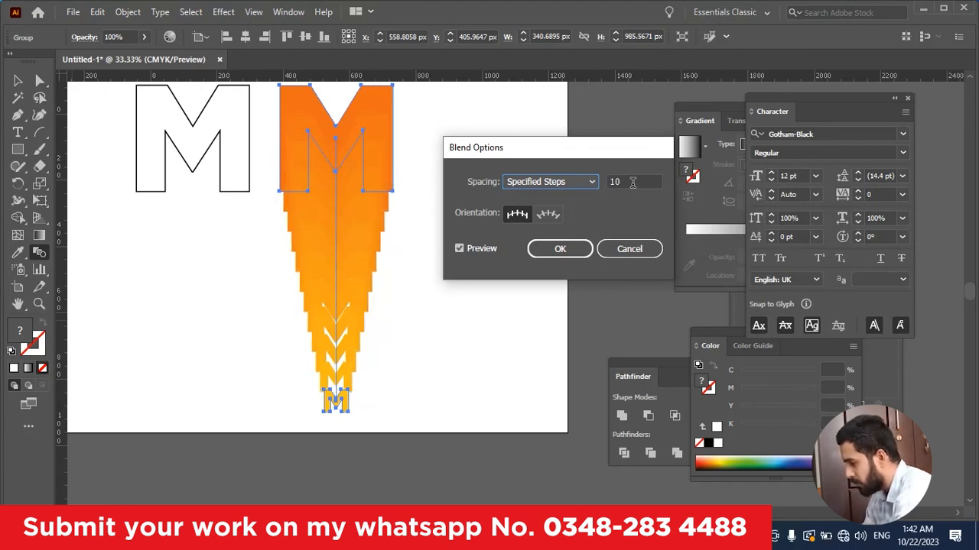
{"action": "key", "text": "BackSpace"}
{"action": "key", "text": "BackSpace"}
{"action": "type", "text": "8"}
{"action": "key", "text": "BackSpace"}
{"action": "type", "text": "7"}
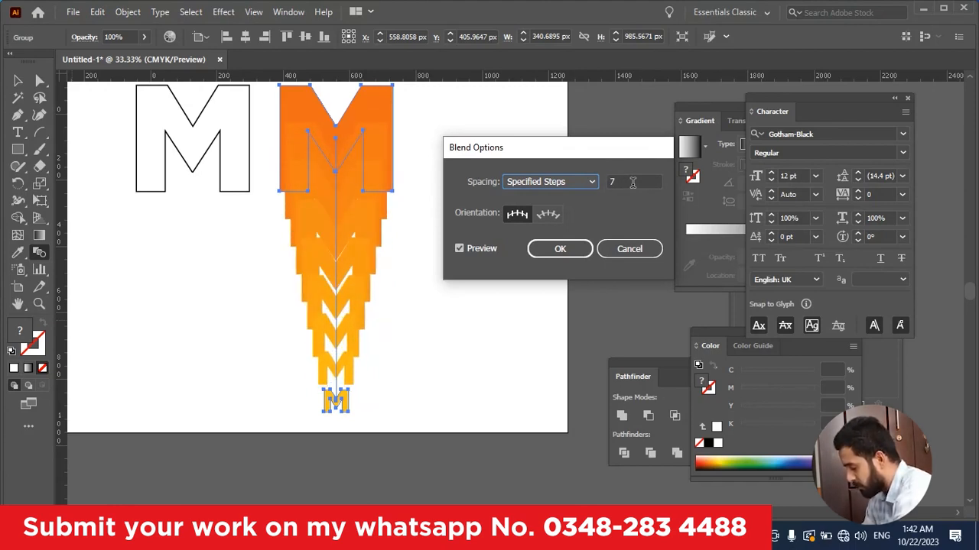
{"action": "left_click", "coordinate": [559, 249]}
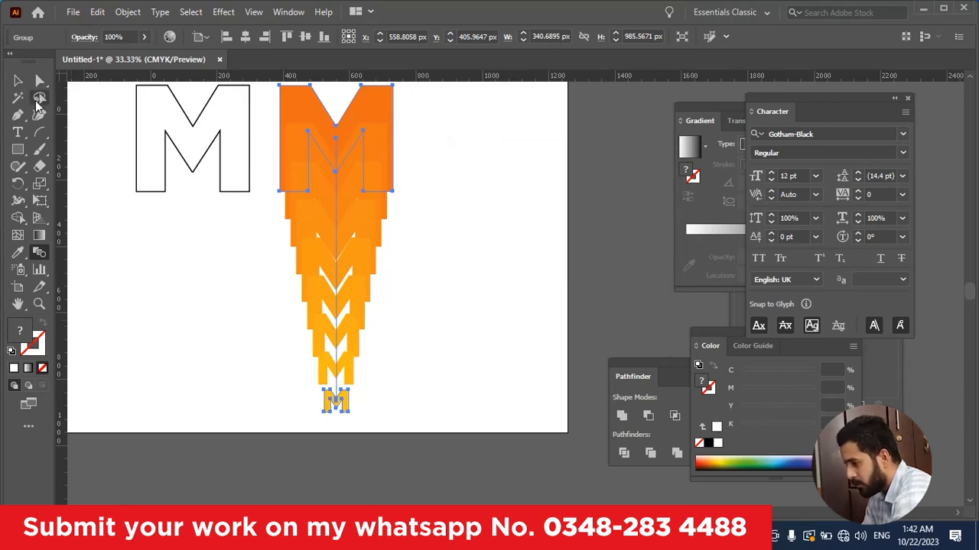
Step: Move the outlined M horizontally about 432 px onto the large orange M at the top of the blend
{"action": "left_click", "coordinate": [17, 80]}
{"action": "left_click_drag", "start_coordinate": [202, 164], "coordinate": [350, 156]}
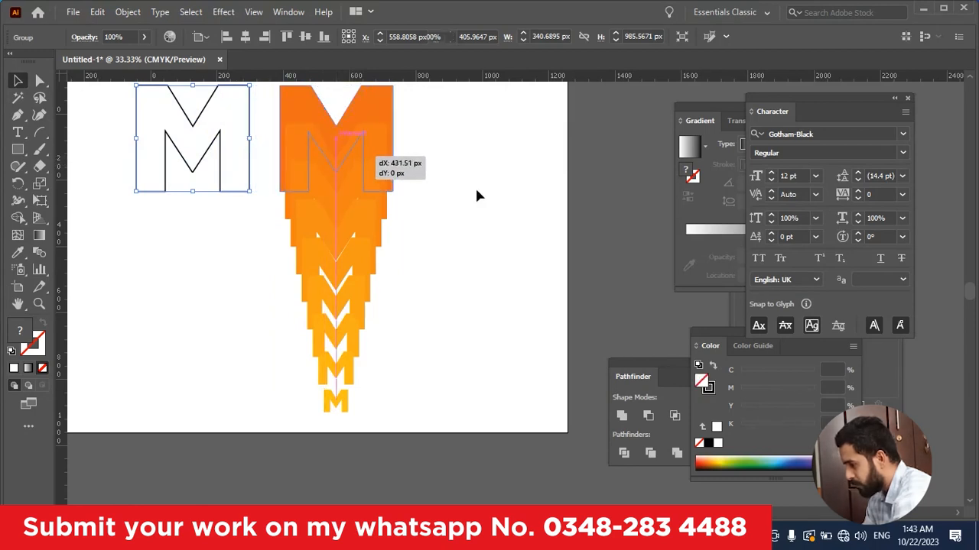
{"action": "left_click", "coordinate": [495, 194]}
{"action": "left_click", "coordinate": [393, 184]}
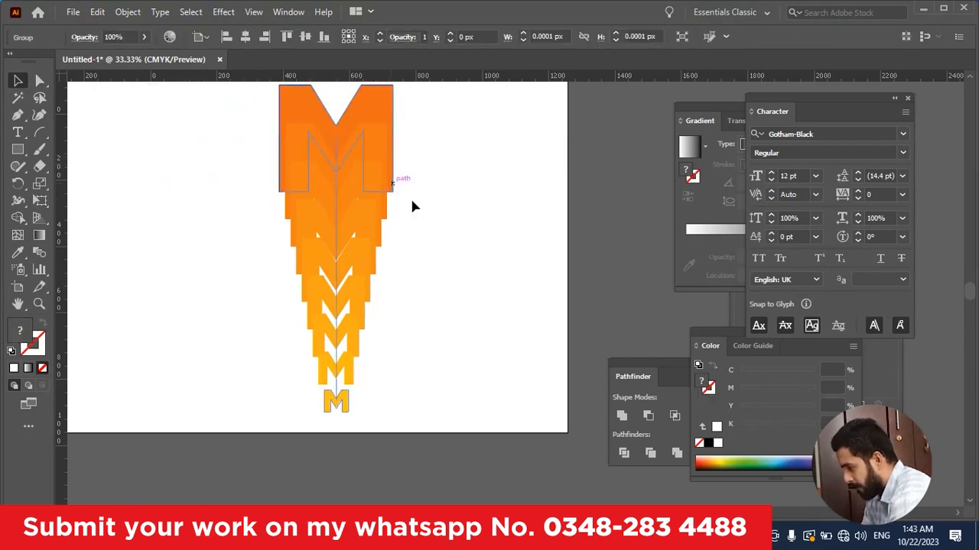
Step: Send the orange-to-yellow M blend to the back so the outlined M sits in front, and deselect it
{"action": "key", "text": "ctrl+shift+bracketleft"}
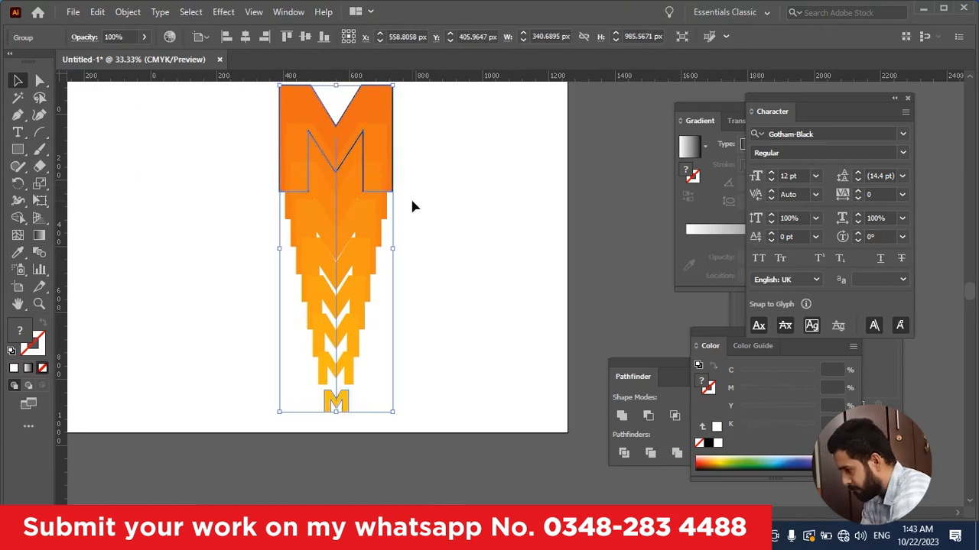
{"action": "left_click", "coordinate": [520, 308]}
{"action": "left_click_drag", "start_coordinate": [480, 247], "coordinate": [493, 300]}
{"action": "scroll", "coordinate": [485, 276], "scroll_direction": "down", "scroll_amount": 1}
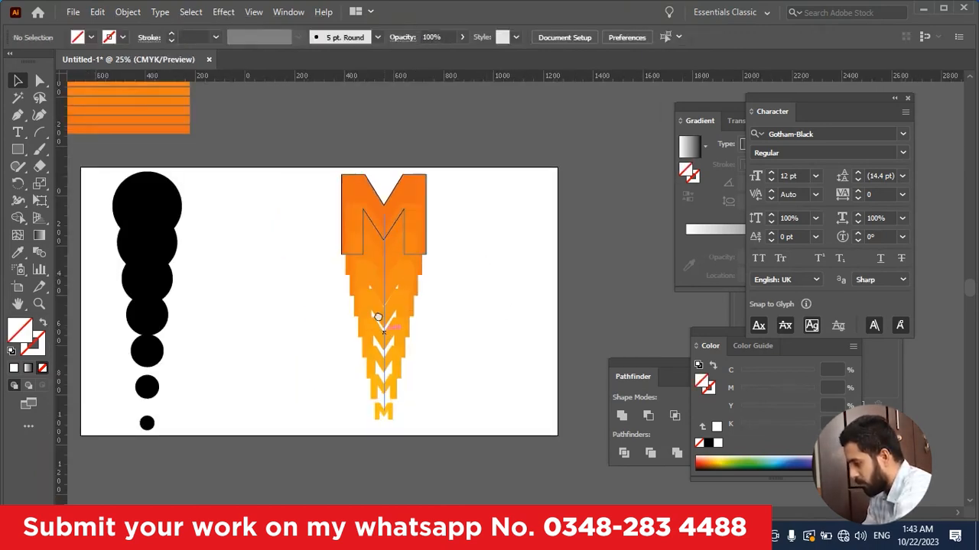
{"action": "left_click_drag", "start_coordinate": [385, 331], "coordinate": [378, 316]}
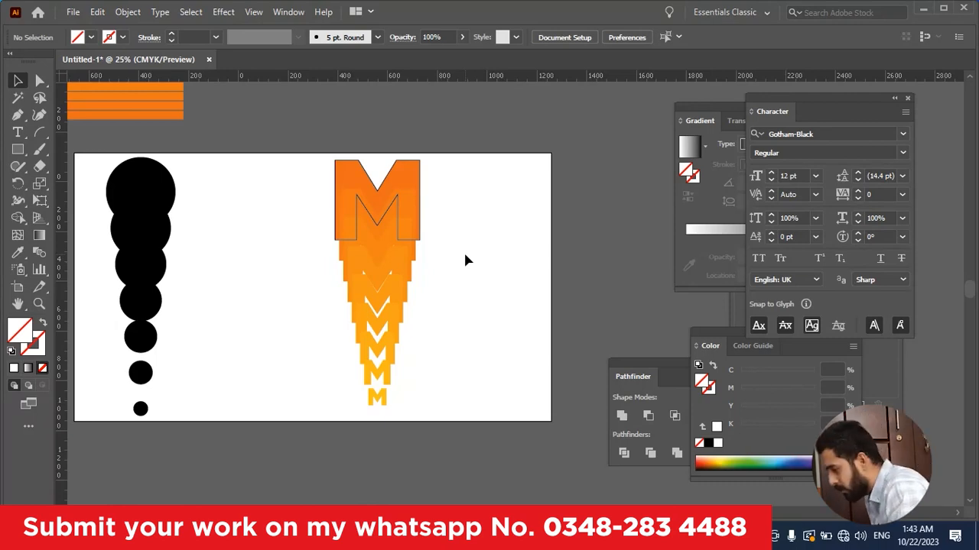
Step: Duplicate the 1920 × 1080 px artboard with its artwork horizontally beside the original
{"action": "scroll", "coordinate": [467, 259], "scroll_direction": "down", "scroll_amount": 2}
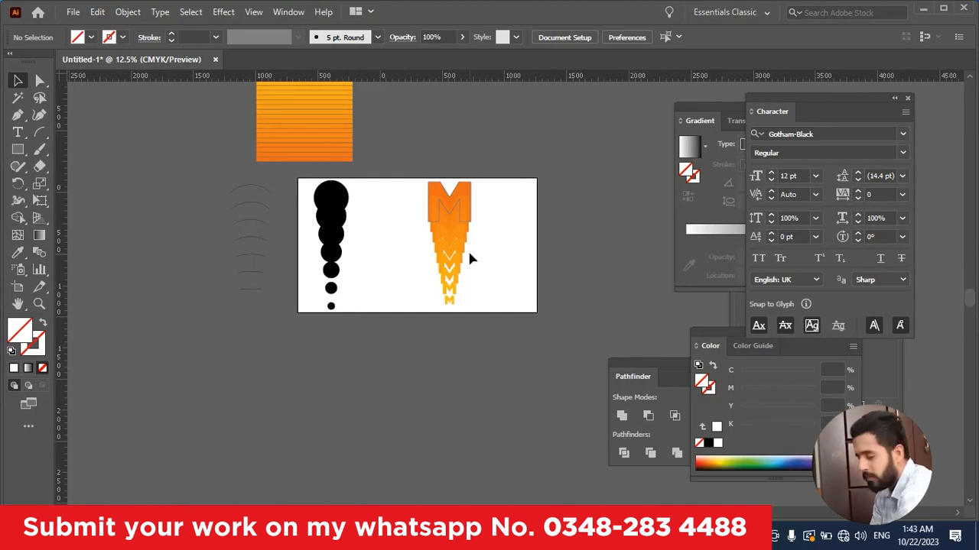
{"action": "scroll", "coordinate": [467, 248], "scroll_direction": "up", "scroll_amount": 2}
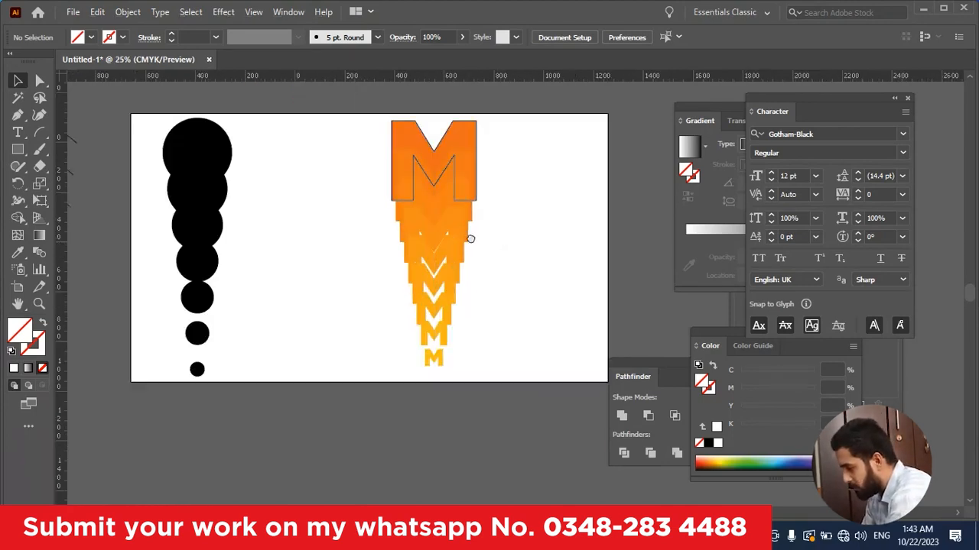
{"action": "scroll", "coordinate": [393, 235], "scroll_direction": "right", "scroll_amount": 3}
{"action": "scroll", "coordinate": [386, 241], "scroll_direction": "down", "scroll_amount": 1}
{"action": "scroll", "coordinate": [381, 245], "scroll_direction": "right", "scroll_amount": 1}
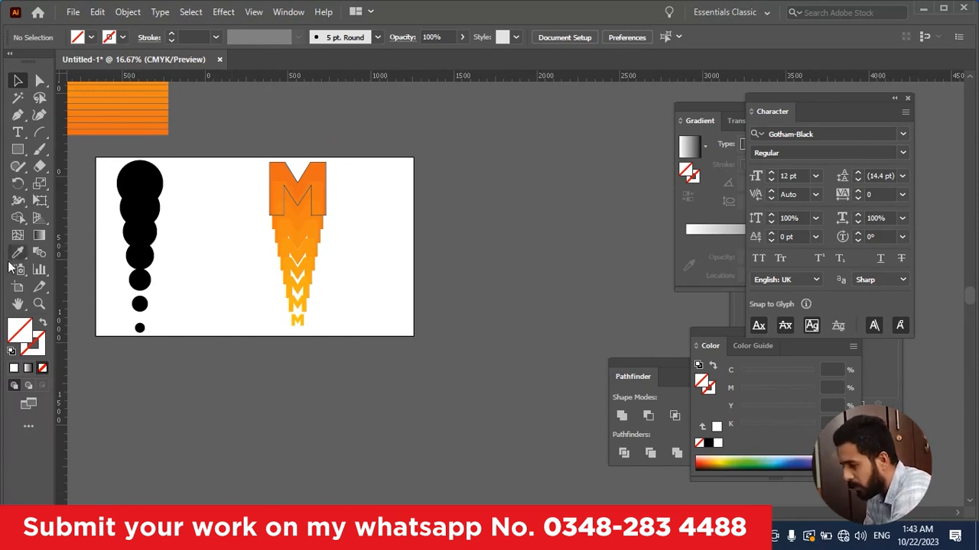
{"action": "left_click", "coordinate": [18, 291]}
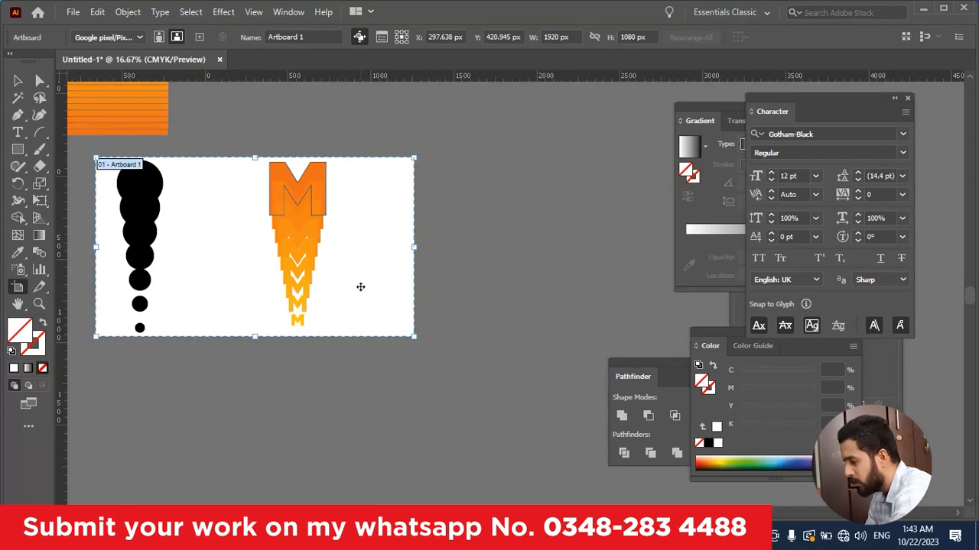
{"action": "scroll", "coordinate": [361, 286], "scroll_direction": "down", "scroll_amount": 3}
{"action": "scroll", "coordinate": [363, 284], "scroll_direction": "down", "scroll_amount": 2}
{"action": "scroll", "coordinate": [362, 284], "scroll_direction": "down", "scroll_amount": 1}
{"action": "left_click_drag", "start_coordinate": [355, 233], "coordinate": [525, 225]}
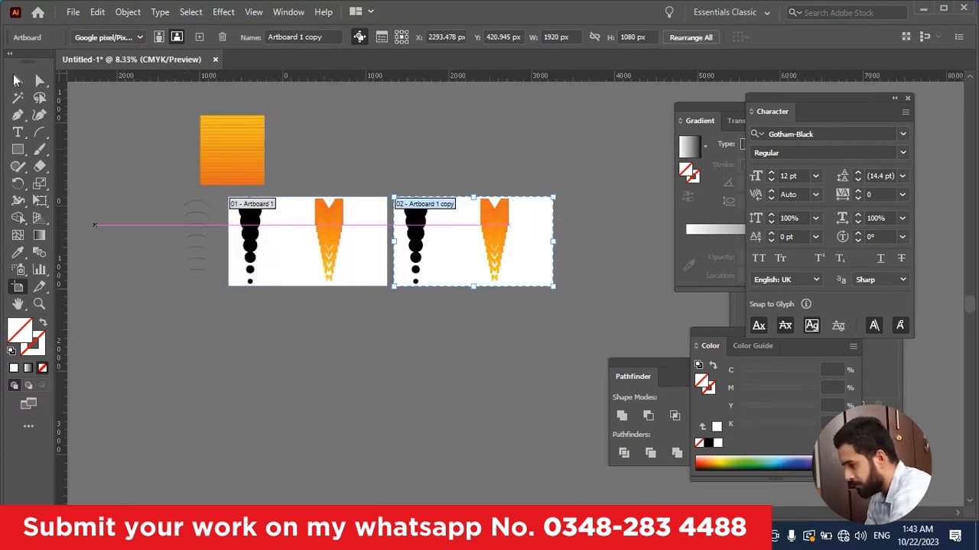
Step: Delete the copied circle blend and M blend from the duplicated artboard
{"action": "key", "text": "v"}
{"action": "scroll", "coordinate": [491, 283], "scroll_direction": "up", "scroll_amount": 2}
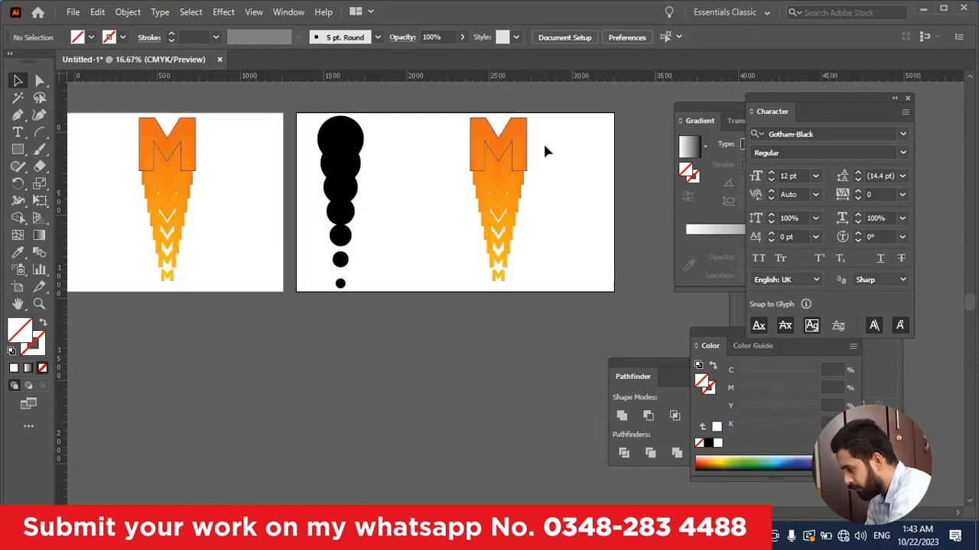
{"action": "left_click_drag", "start_coordinate": [544, 145], "coordinate": [310, 321]}
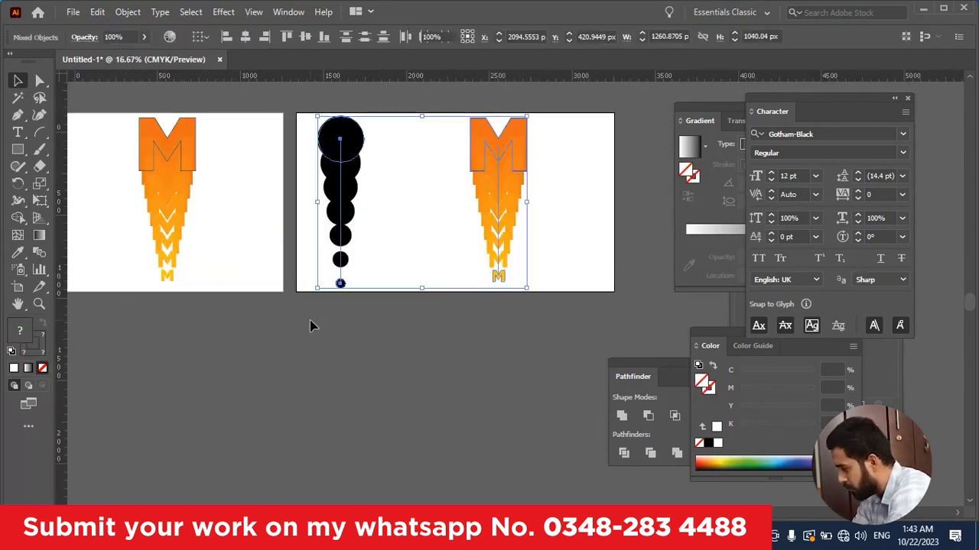
{"action": "key", "text": "Delete"}
Step: Draw a rectangle covering the whole empty second artboard and fill it with black
{"action": "left_click_drag", "start_coordinate": [421, 232], "coordinate": [394, 317]}
{"action": "key", "text": "m"}
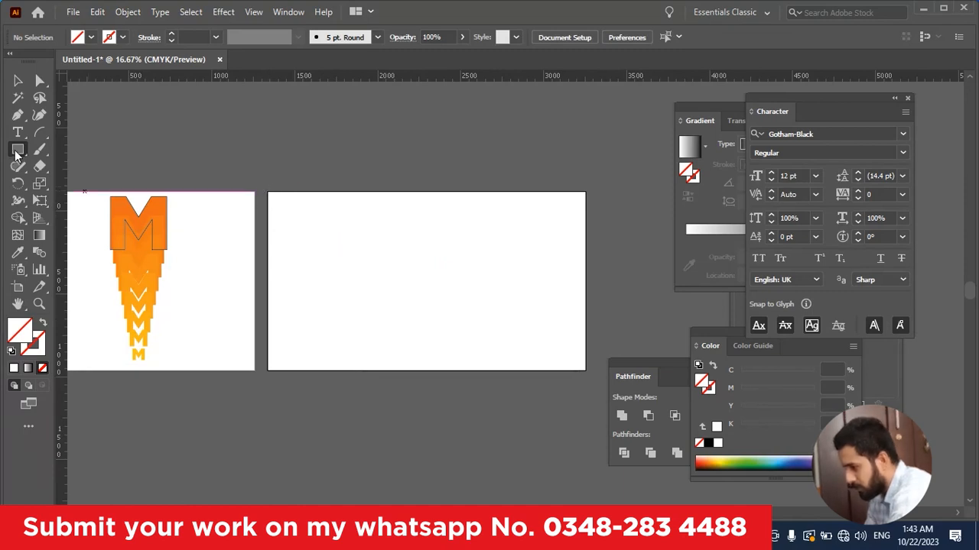
{"action": "left_click_drag", "start_coordinate": [268, 192], "coordinate": [586, 371]}
{"action": "left_click", "coordinate": [708, 444]}
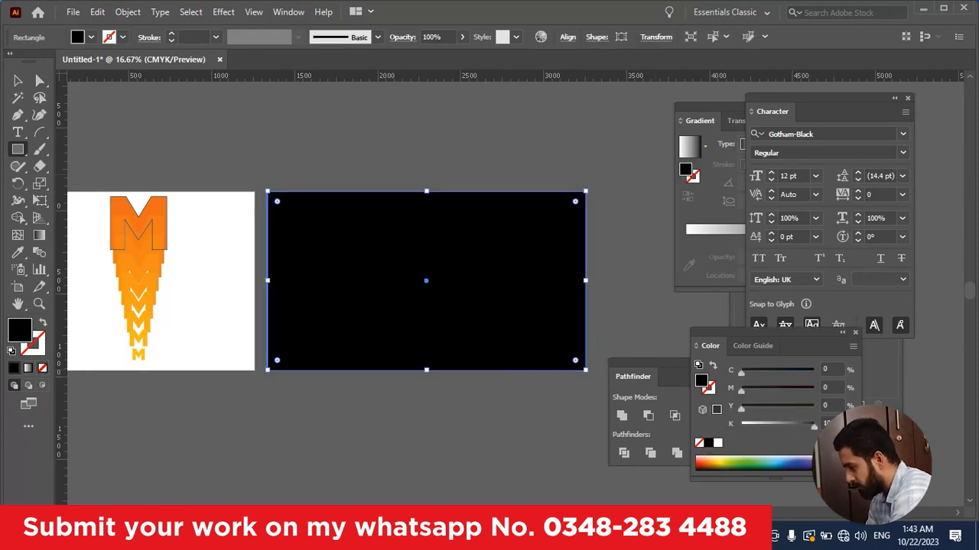
{"action": "key", "text": "v"}
Step: Show the layers, lock Layer 1 and add a new layer above it
{"action": "left_click", "coordinate": [286, 12]}
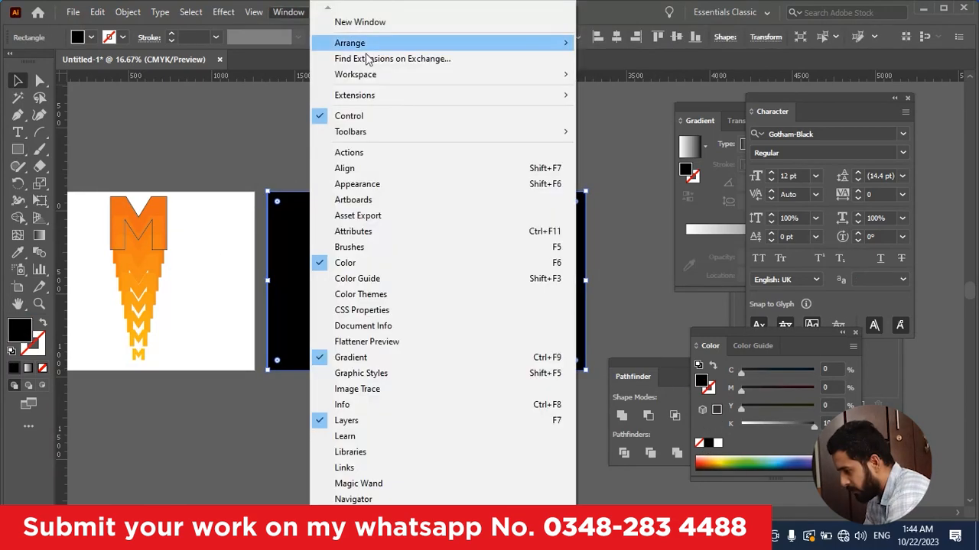
{"action": "left_click", "coordinate": [387, 420]}
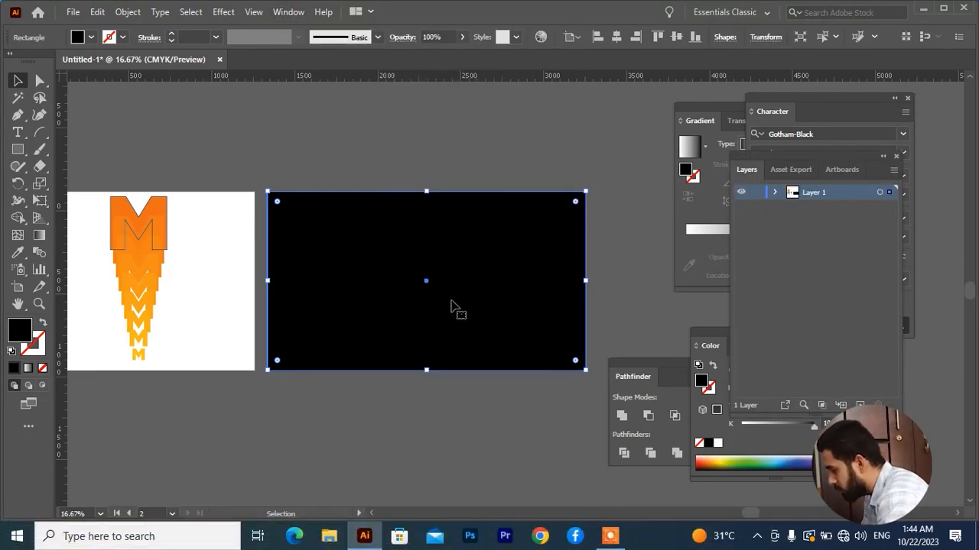
{"action": "left_click", "coordinate": [757, 193]}
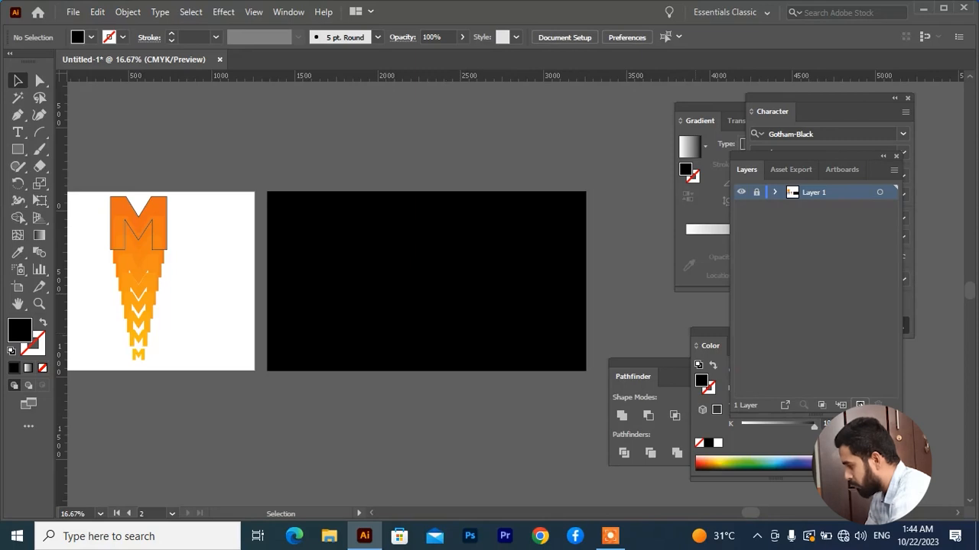
{"action": "left_click", "coordinate": [860, 405]}
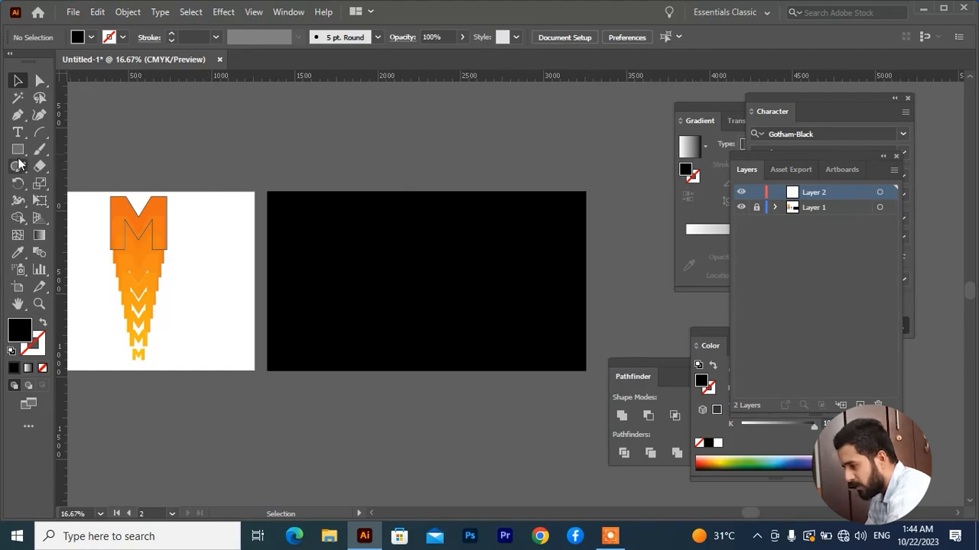
Step: Set the Pencil tool's fidelity to the maximum Smooth setting
{"action": "left_click", "coordinate": [19, 167]}
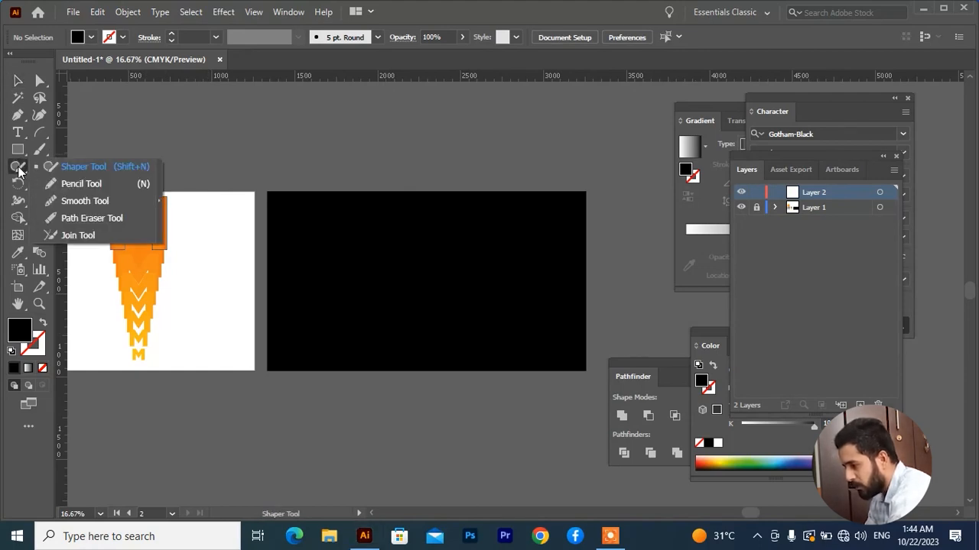
{"action": "left_click", "coordinate": [80, 183]}
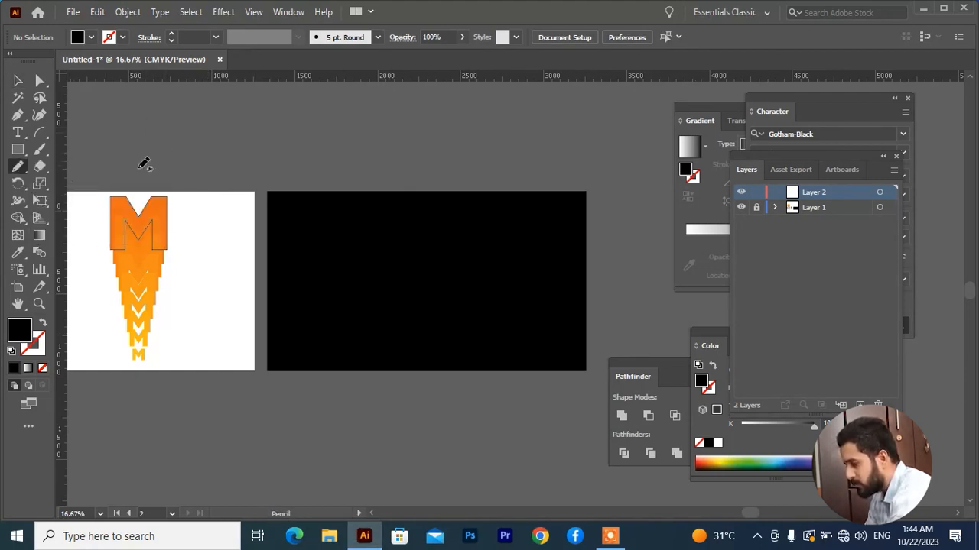
{"action": "scroll", "coordinate": [221, 220], "scroll_direction": "up", "scroll_amount": 2}
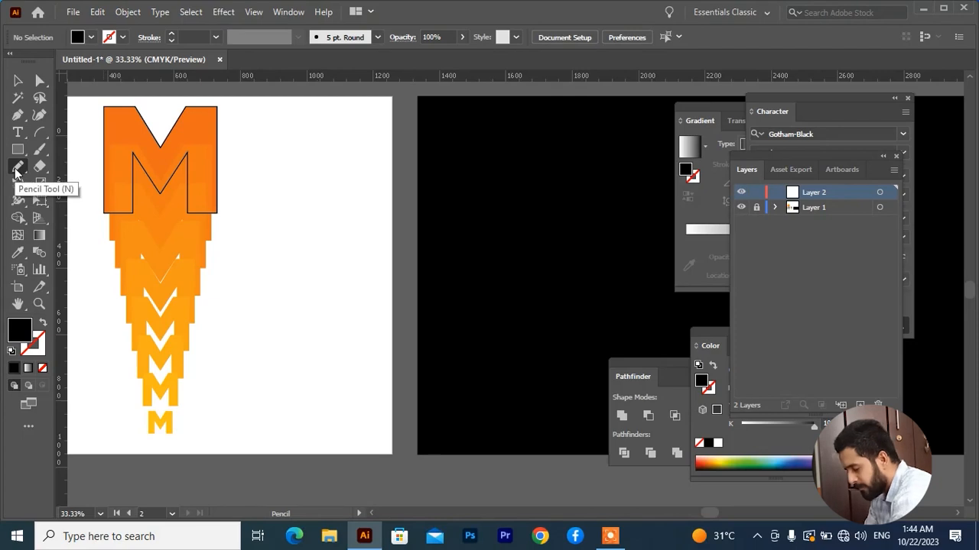
{"action": "double_click", "coordinate": [17, 170]}
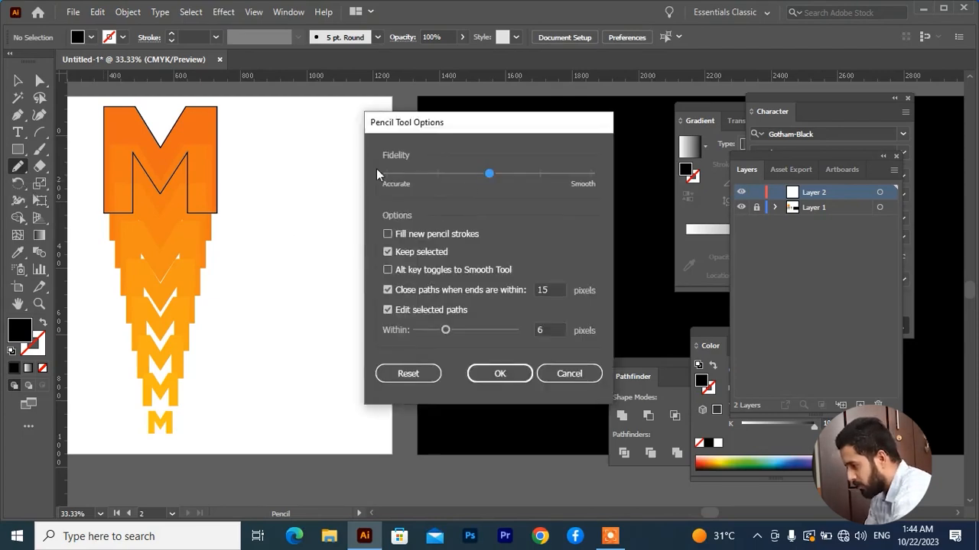
{"action": "left_click_drag", "start_coordinate": [501, 177], "coordinate": [591, 184]}
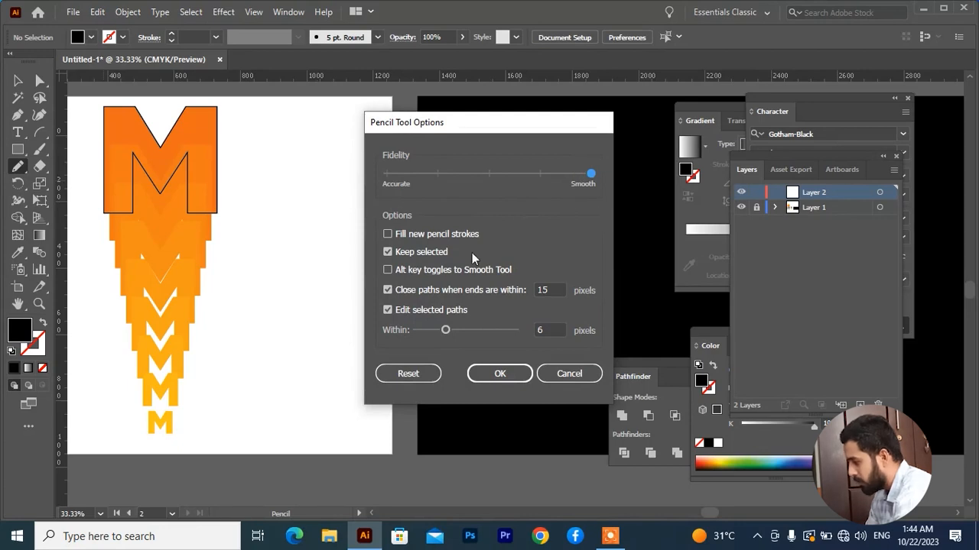
{"action": "left_click_drag", "start_coordinate": [593, 180], "coordinate": [659, 184]}
{"action": "left_click", "coordinate": [499, 373]}
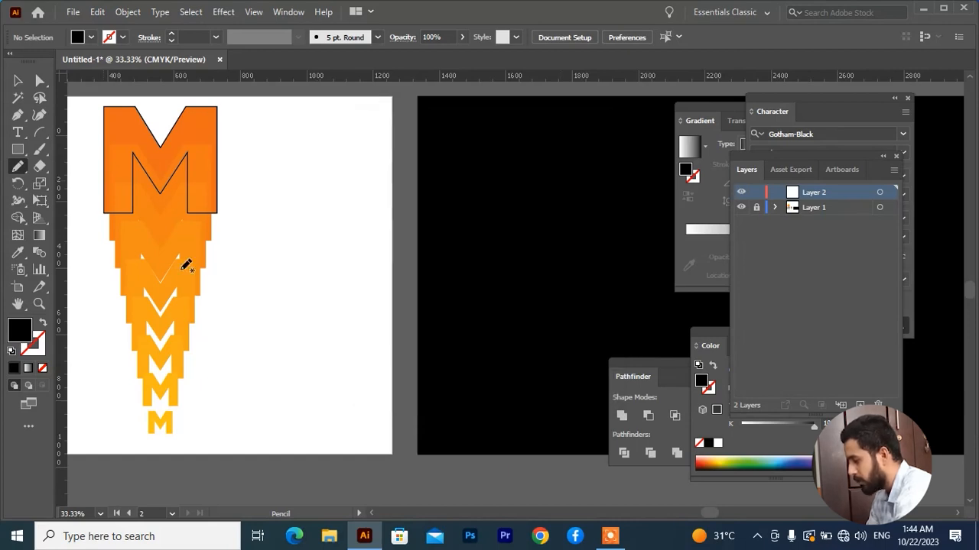
Step: Draw a wavy freehand path with the Pencil tool beside the M blend, and delete it
{"action": "left_click_drag", "start_coordinate": [277, 168], "coordinate": [336, 420]}
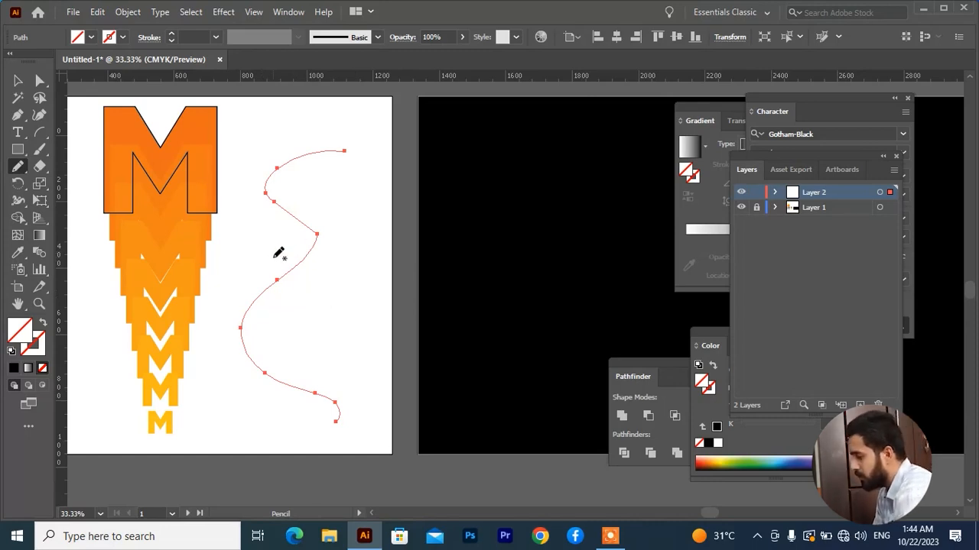
{"action": "left_click", "coordinate": [17, 81]}
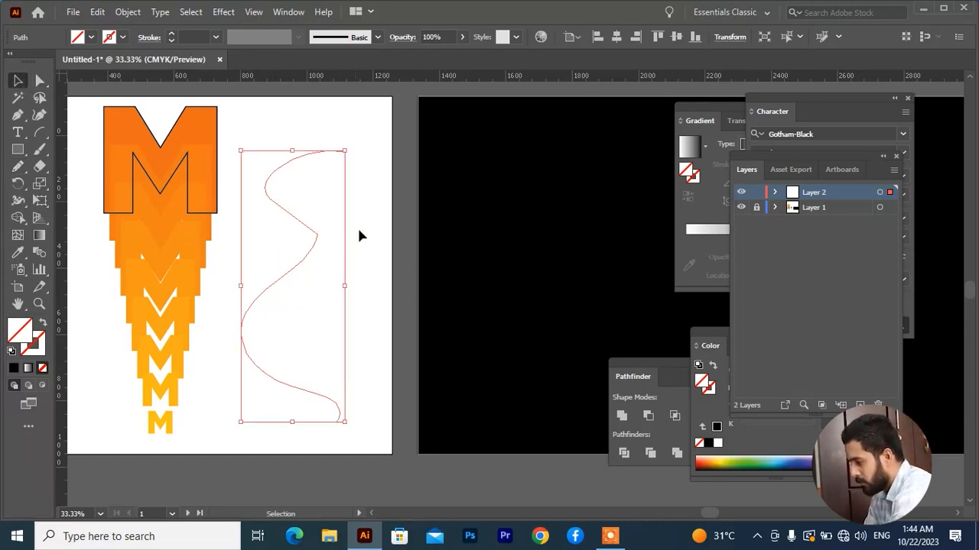
{"action": "left_click_drag", "start_coordinate": [367, 210], "coordinate": [266, 293]}
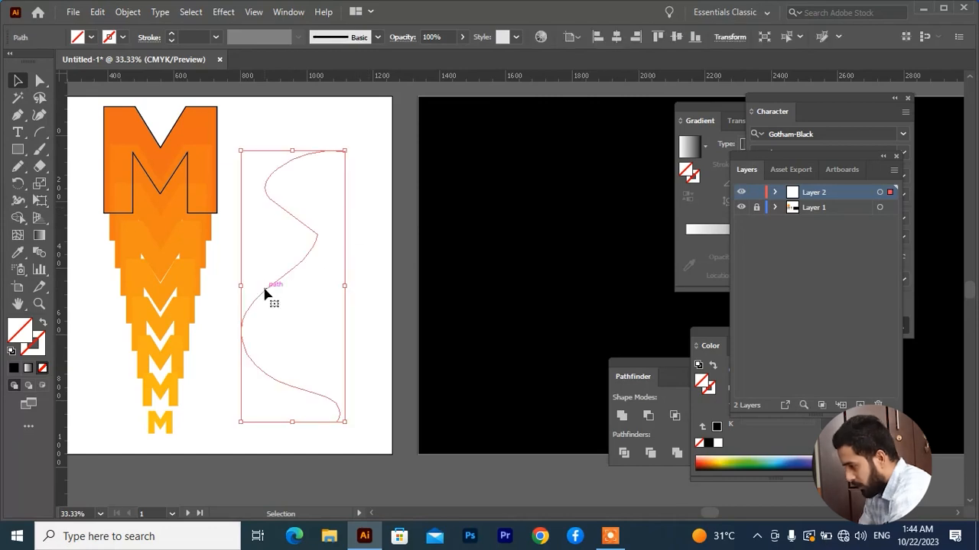
{"action": "key", "text": "Delete"}
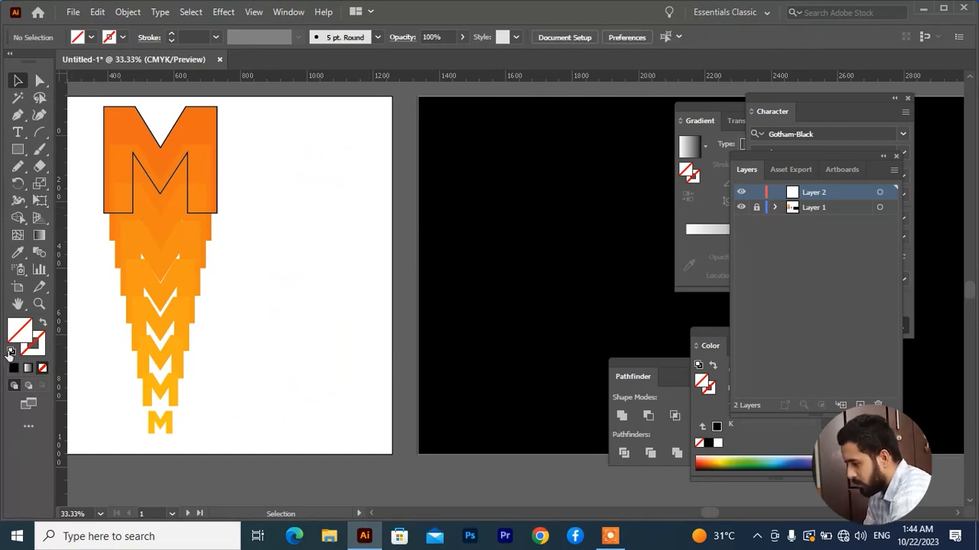
Step: Draw a gold square about 175 px wide above the black artboard background
{"action": "left_click_drag", "start_coordinate": [566, 291], "coordinate": [264, 301]}
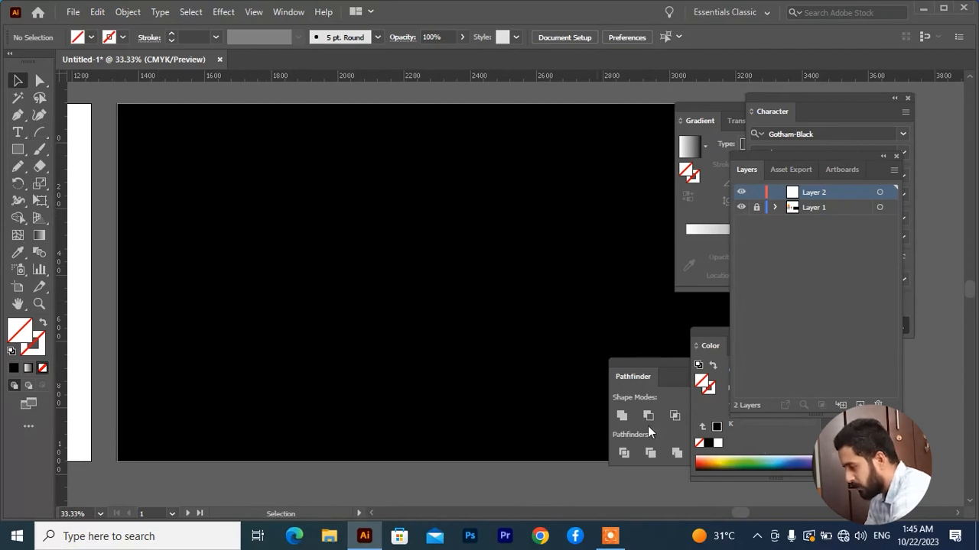
{"action": "key", "text": "ctrl+minus"}
{"action": "key", "text": "m"}
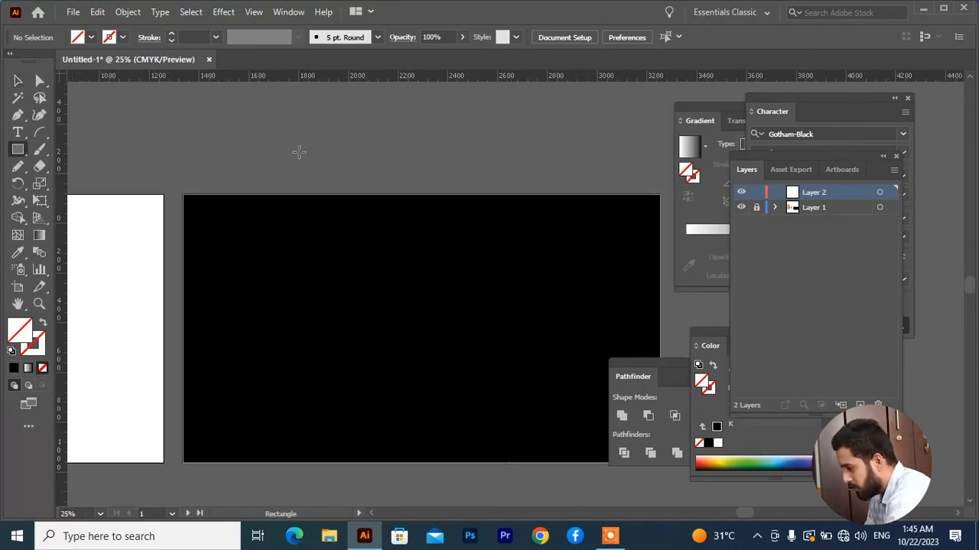
{"action": "left_click_drag", "start_coordinate": [298, 147], "coordinate": [309, 159]}
{"action": "key", "text": "ctrl+z"}
{"action": "mouse_move", "coordinate": [230, 142]}
{"action": "left_mouse_down"}
{"action": "mouse_move", "coordinate": [273, 177]}
{"action": "mouse_move", "coordinate": [368, 184]}
{"action": "left_mouse_up"}
{"action": "key", "text": "v"}
{"action": "key", "text": "comma"}
Step: Duplicate the gold square twice horizontally to form an evenly spaced row of three
{"action": "left_click", "coordinate": [379, 165]}
{"action": "key", "text": "ctrl+equal"}
{"action": "key", "text": "ctrl+d"}
{"action": "left_click", "coordinate": [299, 166]}
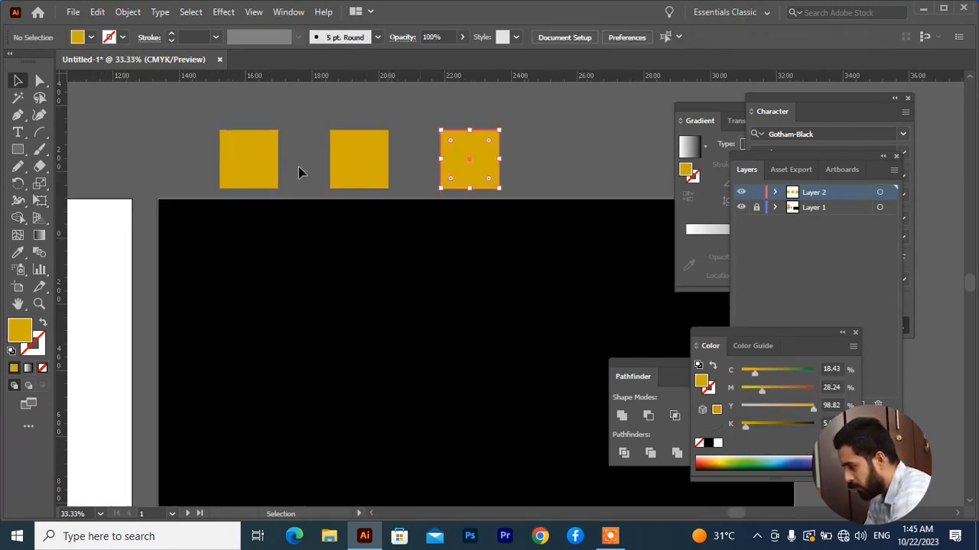
Step: Fill the first square of the row with purple (#b400ff) and the middle square with red
{"action": "left_click", "coordinate": [249, 159]}
{"action": "double_click", "coordinate": [19, 329]}
{"action": "left_click_drag", "start_coordinate": [672, 348], "coordinate": [686, 226]}
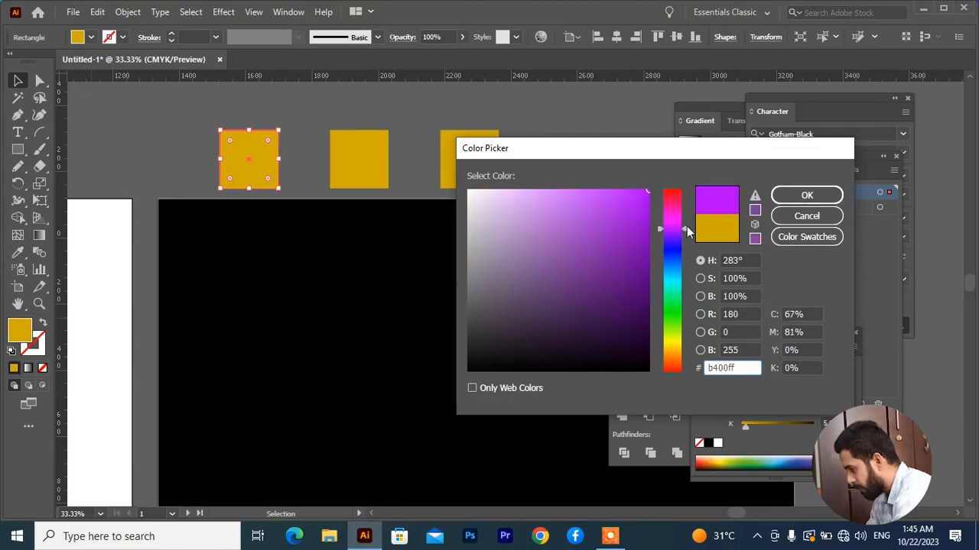
{"action": "key", "text": "Return"}
{"action": "left_click", "coordinate": [359, 159]}
{"action": "left_click_drag", "start_coordinate": [673, 232], "coordinate": [673, 199]}
{"action": "left_click", "coordinate": [807, 195]}
Step: Fill the third square of the row with blue and deselect it
{"action": "left_click", "coordinate": [489, 161]}
{"action": "double_click", "coordinate": [30, 336]}
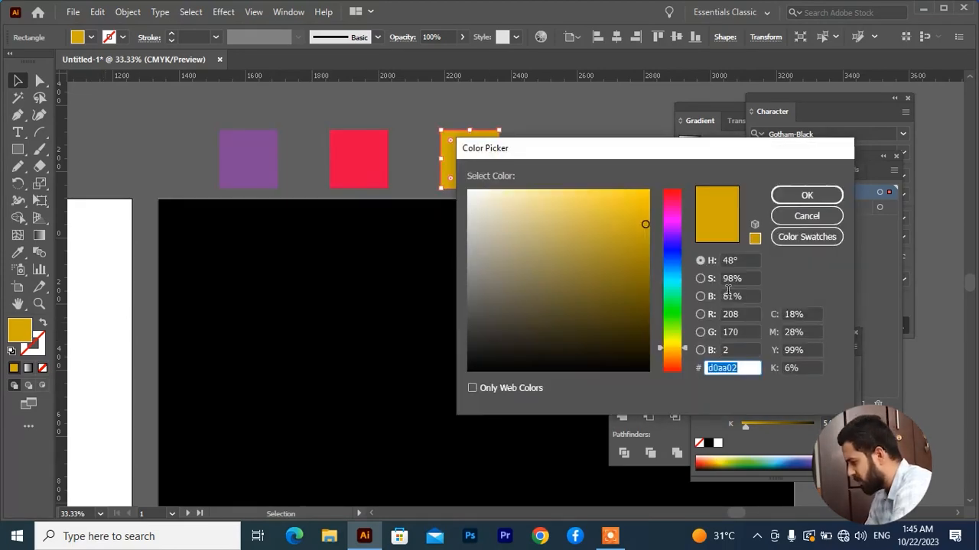
{"action": "left_click_drag", "start_coordinate": [677, 348], "coordinate": [679, 259]}
{"action": "left_click", "coordinate": [806, 193]}
{"action": "left_click", "coordinate": [310, 167]}
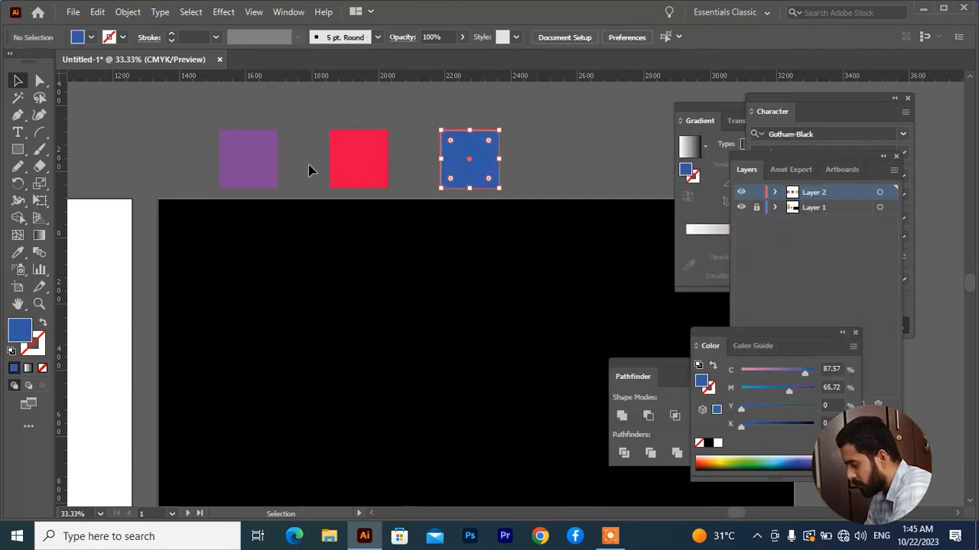
{"action": "scroll", "coordinate": [540, 169], "scroll_direction": "down", "scroll_amount": 2}
{"action": "key", "text": "space"}
{"action": "left_click_drag", "start_coordinate": [416, 178], "coordinate": [344, 214]}
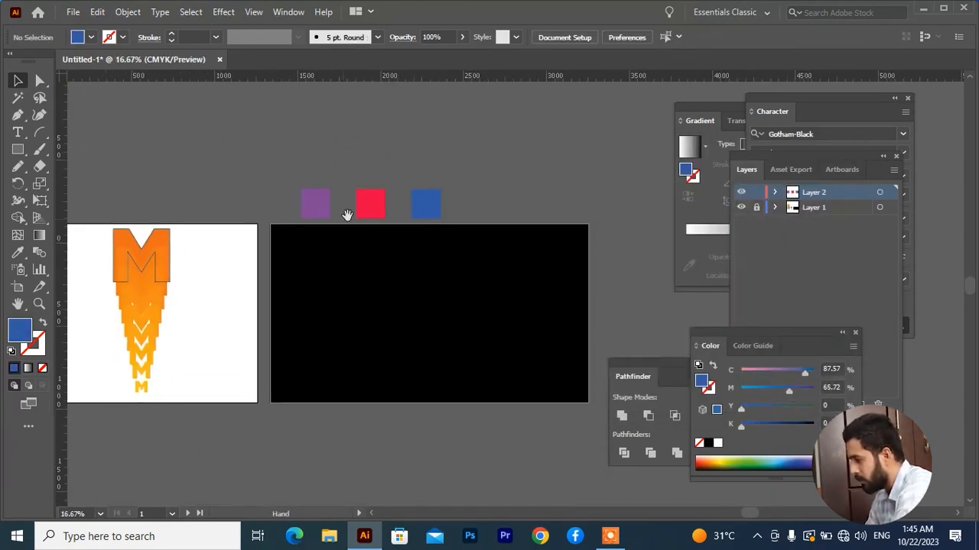
{"action": "scroll", "coordinate": [328, 201], "scroll_direction": "up", "scroll_amount": 1}
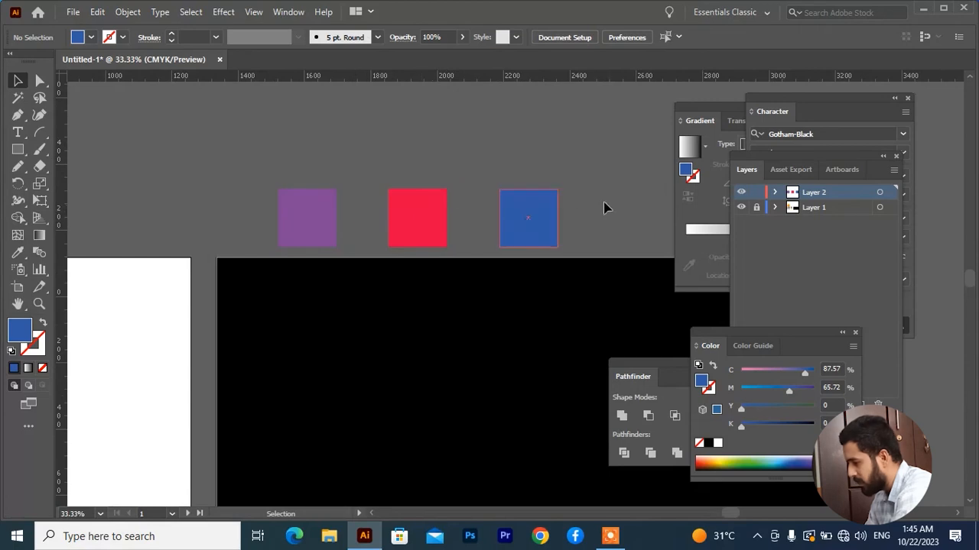
{"action": "left_click_drag", "start_coordinate": [613, 197], "coordinate": [356, 182]}
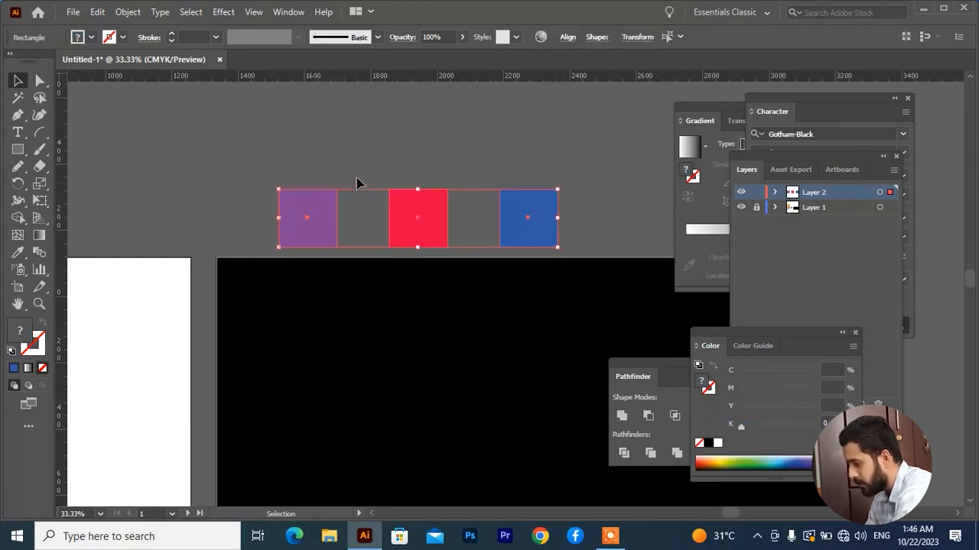
{"action": "left_click", "coordinate": [363, 155]}
Step: Draw a wavy freehand Pencil path diagonally across the black artboard, from near its upper-left corner to just past its lower-right corner
{"action": "left_click_drag", "start_coordinate": [379, 357], "coordinate": [334, 280]}
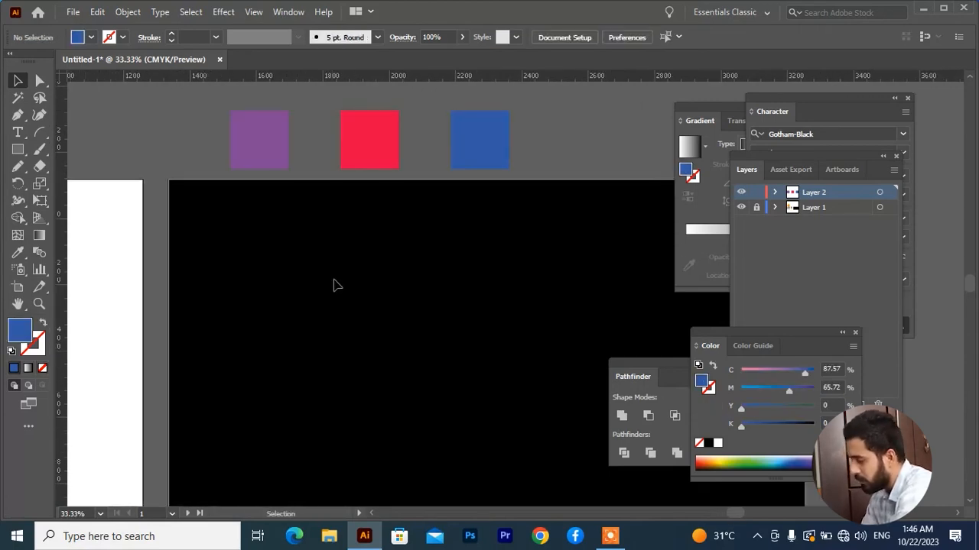
{"action": "scroll", "coordinate": [333, 280], "scroll_direction": "down", "scroll_amount": 1}
{"action": "left_click", "coordinate": [18, 166]}
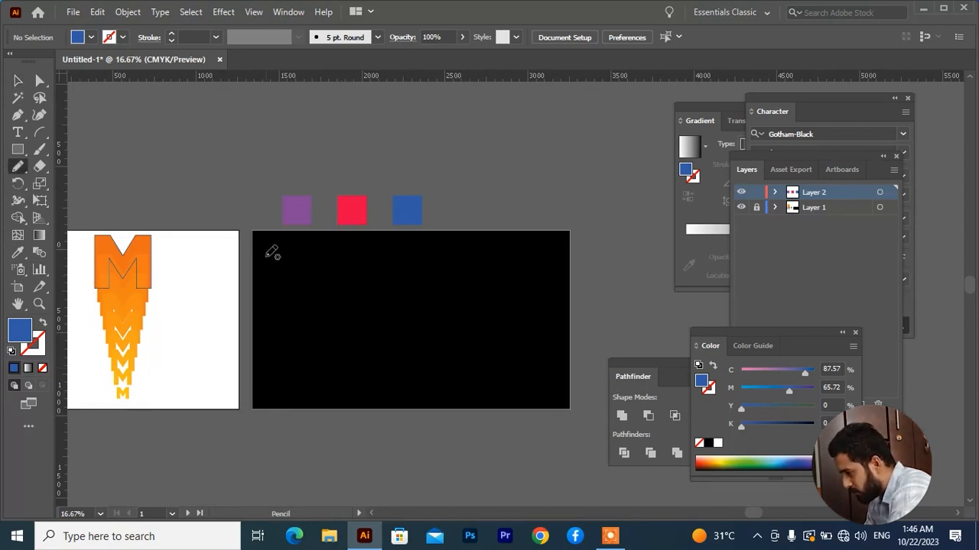
{"action": "mouse_move", "coordinate": [268, 256]}
{"action": "left_mouse_down"}
{"action": "mouse_move", "coordinate": [299, 251]}
{"action": "mouse_move", "coordinate": [339, 327]}
{"action": "mouse_move", "coordinate": [358, 342]}
{"action": "mouse_move", "coordinate": [393, 345]}
{"action": "mouse_move", "coordinate": [457, 405]}
{"action": "mouse_move", "coordinate": [499, 408]}
{"action": "mouse_move", "coordinate": [553, 436]}
{"action": "left_mouse_up"}
{"action": "key", "text": "v"}
{"action": "scroll", "coordinate": [446, 444], "scroll_direction": "up", "scroll_amount": 1}
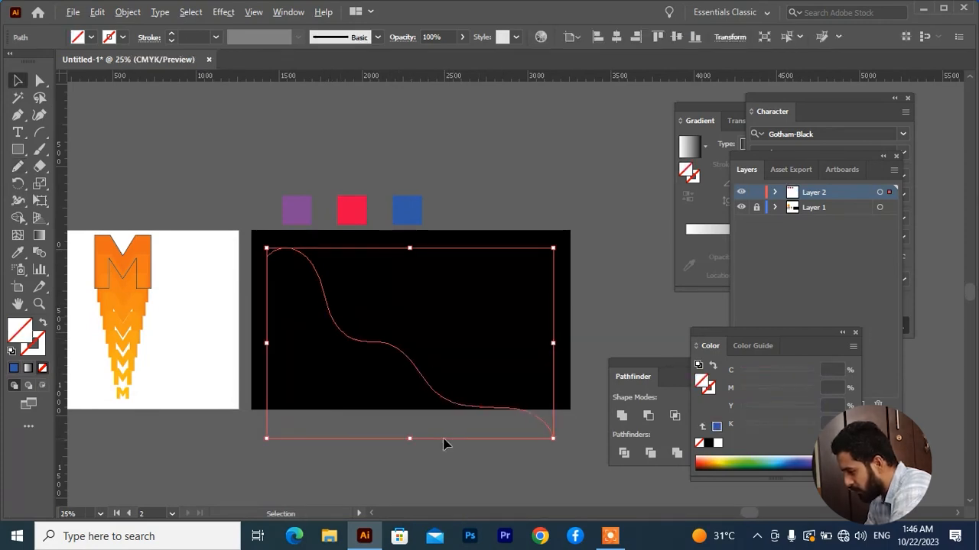
Step: Draw two more wavy Pencil paths diagonally across the black artboard, one crossing the first path and one further right, and deselect them
{"action": "left_click", "coordinate": [17, 166]}
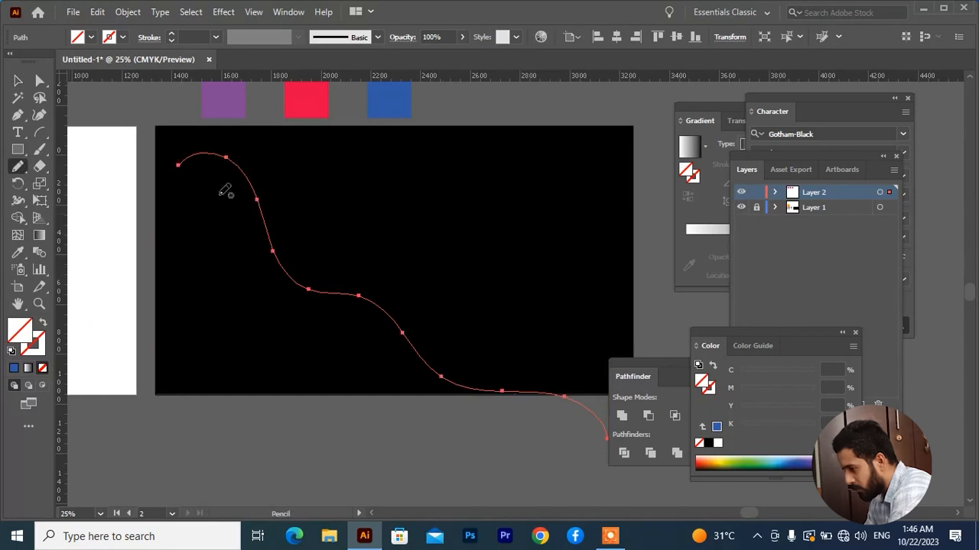
{"action": "mouse_move", "coordinate": [572, 417]}
{"action": "left_mouse_down"}
{"action": "mouse_move", "coordinate": [563, 354]}
{"action": "mouse_move", "coordinate": [533, 321]}
{"action": "mouse_move", "coordinate": [483, 310]}
{"action": "mouse_move", "coordinate": [384, 331]}
{"action": "mouse_move", "coordinate": [345, 313]}
{"action": "mouse_move", "coordinate": [327, 277]}
{"action": "mouse_move", "coordinate": [319, 208]}
{"action": "mouse_move", "coordinate": [254, 197]}
{"action": "mouse_move", "coordinate": [237, 174]}
{"action": "mouse_move", "coordinate": [235, 141]}
{"action": "left_mouse_up"}
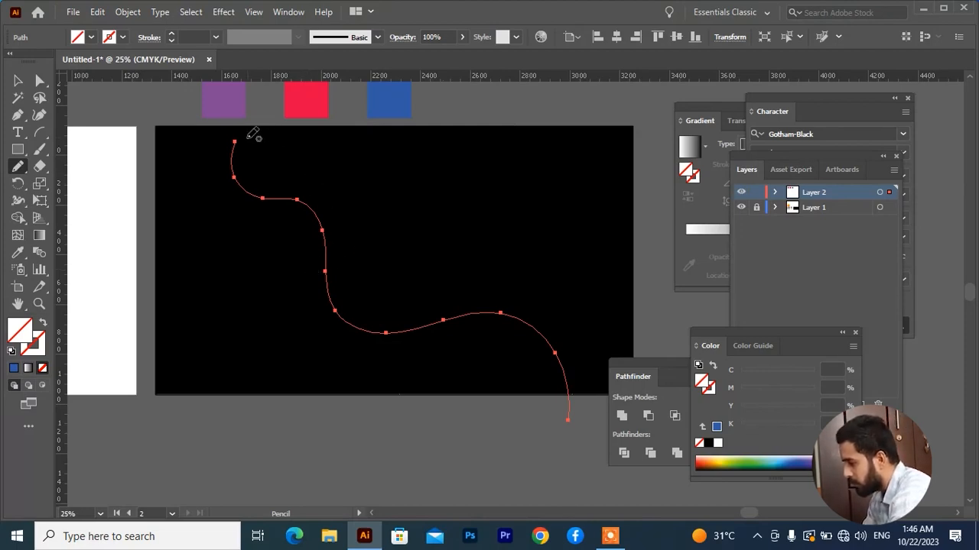
{"action": "mouse_move", "coordinate": [248, 139]}
{"action": "left_mouse_down"}
{"action": "mouse_move", "coordinate": [292, 144]}
{"action": "mouse_move", "coordinate": [318, 165]}
{"action": "mouse_move", "coordinate": [354, 233]}
{"action": "mouse_move", "coordinate": [461, 254]}
{"action": "mouse_move", "coordinate": [493, 276]}
{"action": "mouse_move", "coordinate": [554, 417]}
{"action": "mouse_move", "coordinate": [621, 488]}
{"action": "left_mouse_up"}
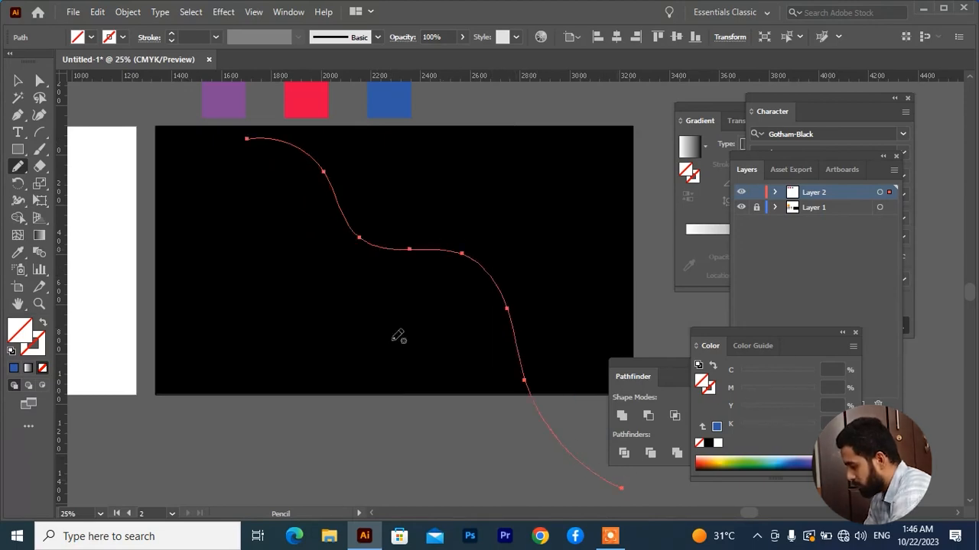
{"action": "left_click", "coordinate": [17, 81]}
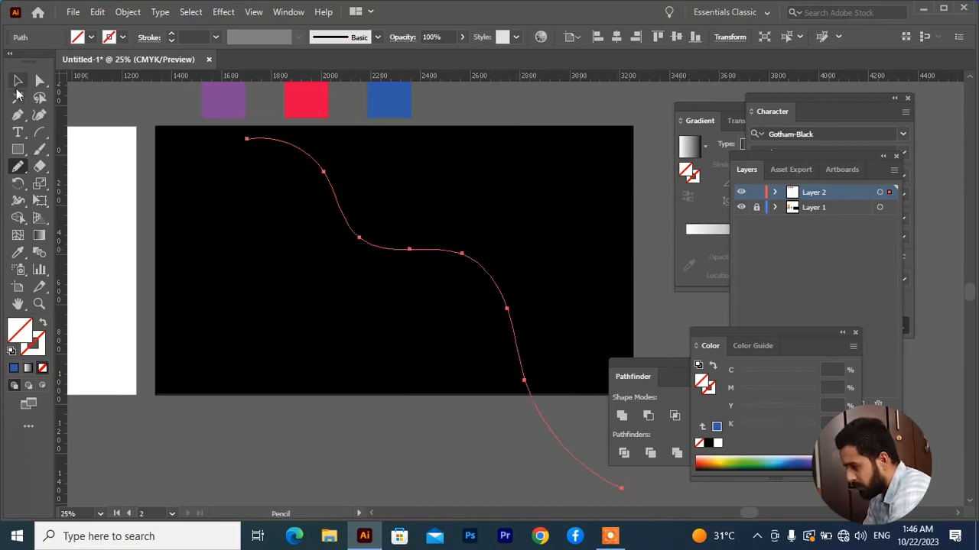
{"action": "left_click", "coordinate": [511, 131]}
{"action": "left_click_drag", "start_coordinate": [505, 175], "coordinate": [242, 336]}
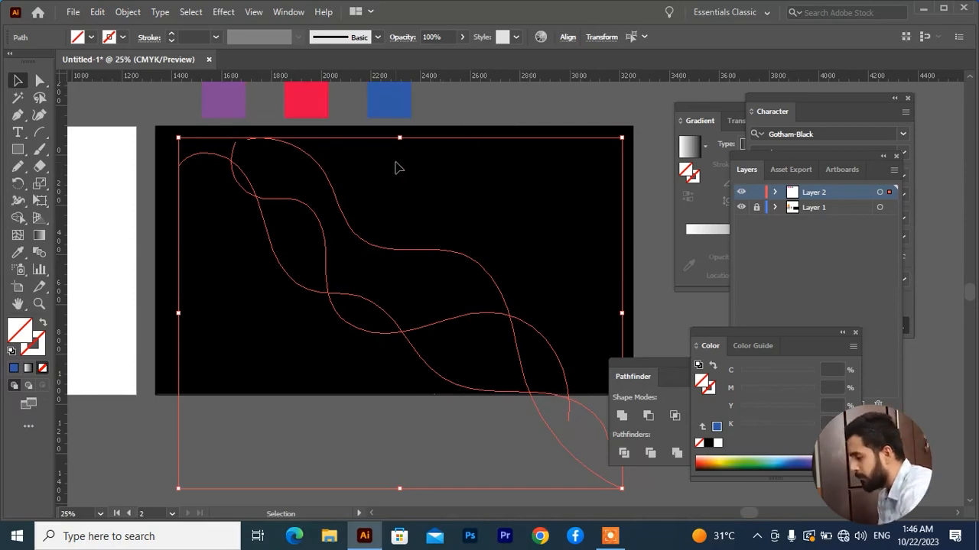
{"action": "left_click", "coordinate": [188, 190]}
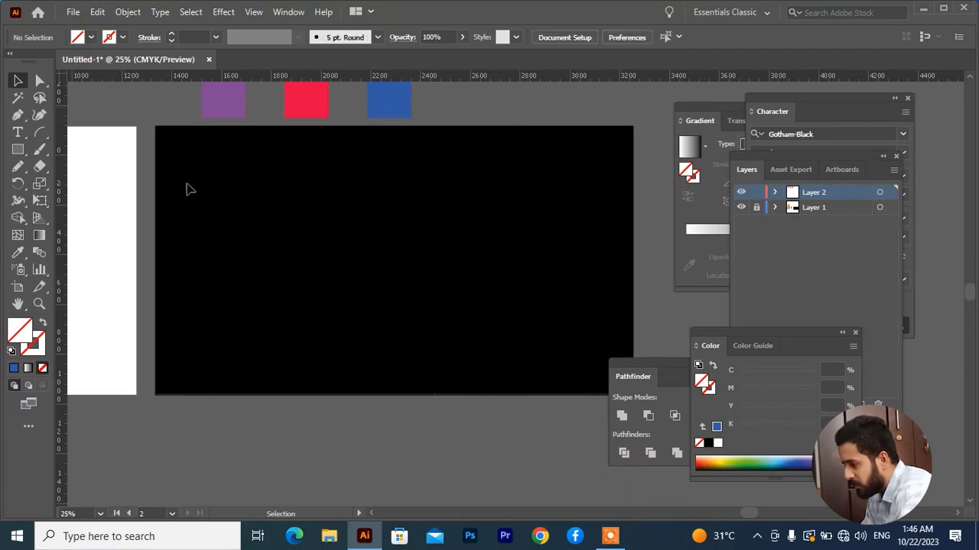
Step: Give the leftmost wavy path the purple of the first square as its stroke, with no fill
{"action": "left_click_drag", "start_coordinate": [184, 145], "coordinate": [174, 277]}
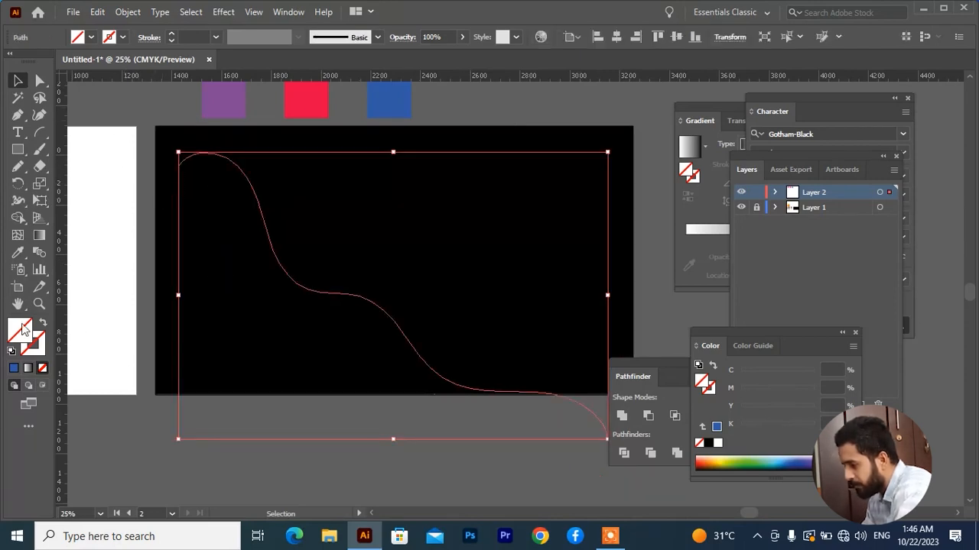
{"action": "left_click", "coordinate": [18, 256]}
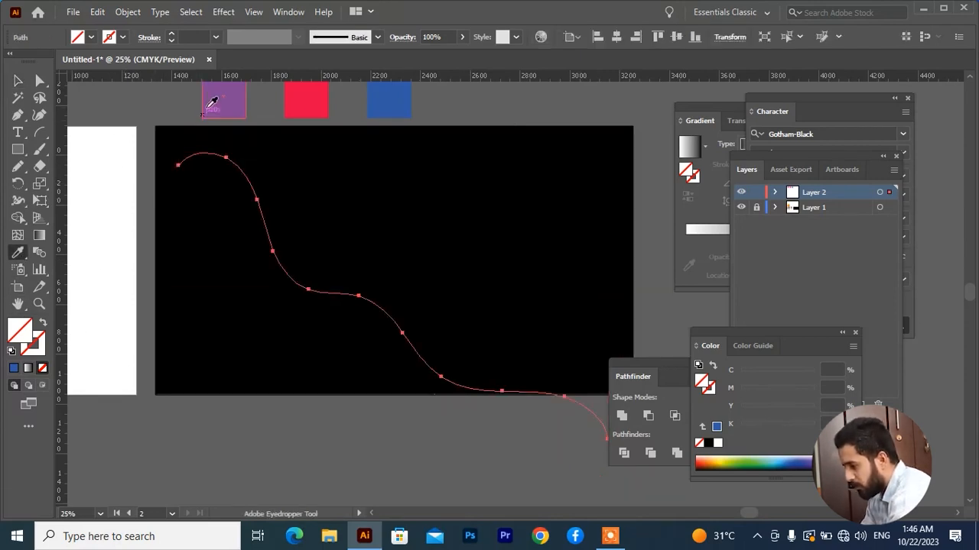
{"action": "left_click", "coordinate": [220, 92]}
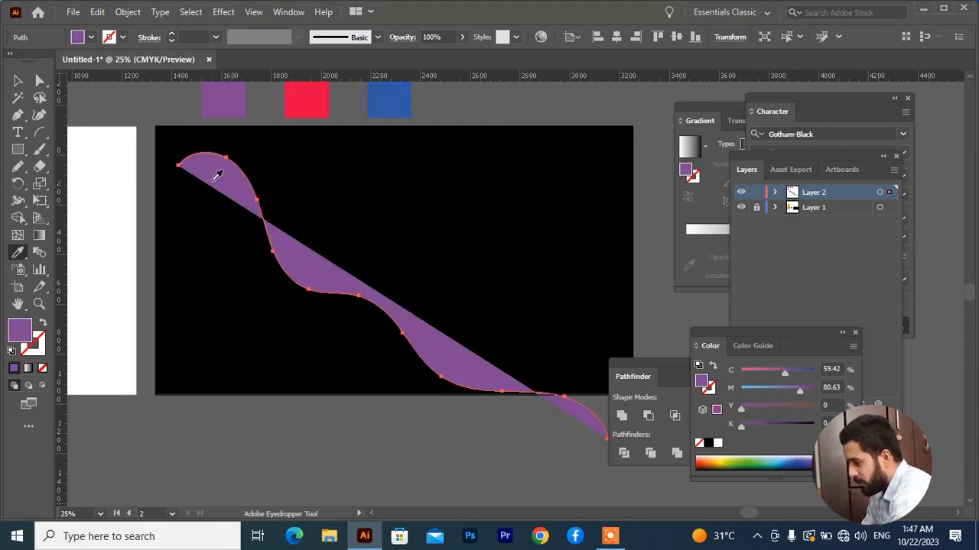
{"action": "left_click", "coordinate": [42, 324]}
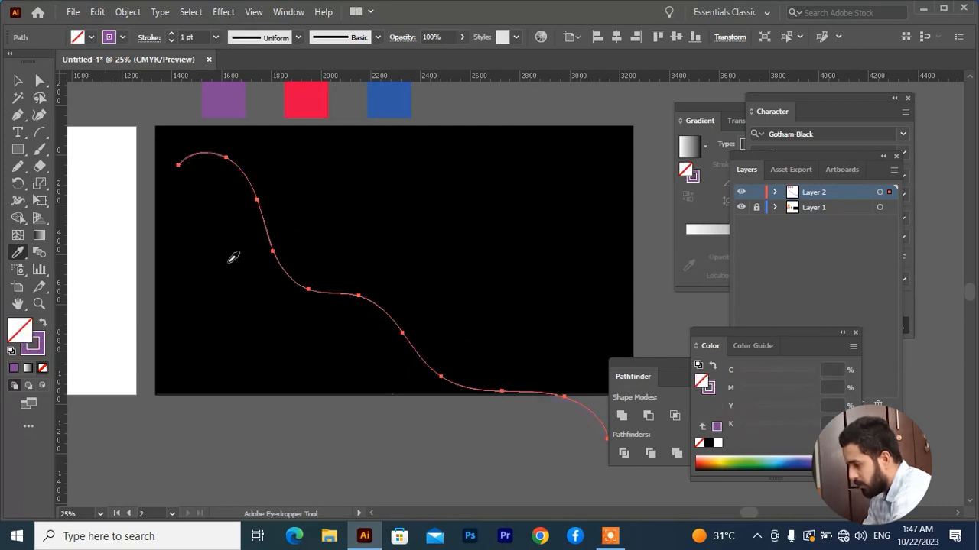
{"action": "key", "text": "v"}
{"action": "left_click", "coordinate": [272, 288]}
{"action": "scroll", "coordinate": [272, 287], "scroll_direction": "up", "scroll_amount": 3}
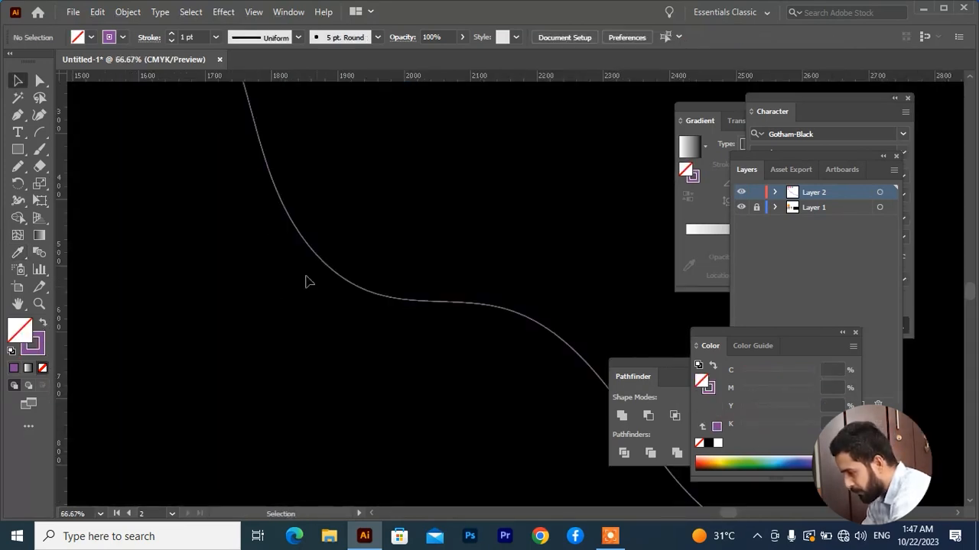
{"action": "scroll", "coordinate": [328, 284], "scroll_direction": "down", "scroll_amount": 2}
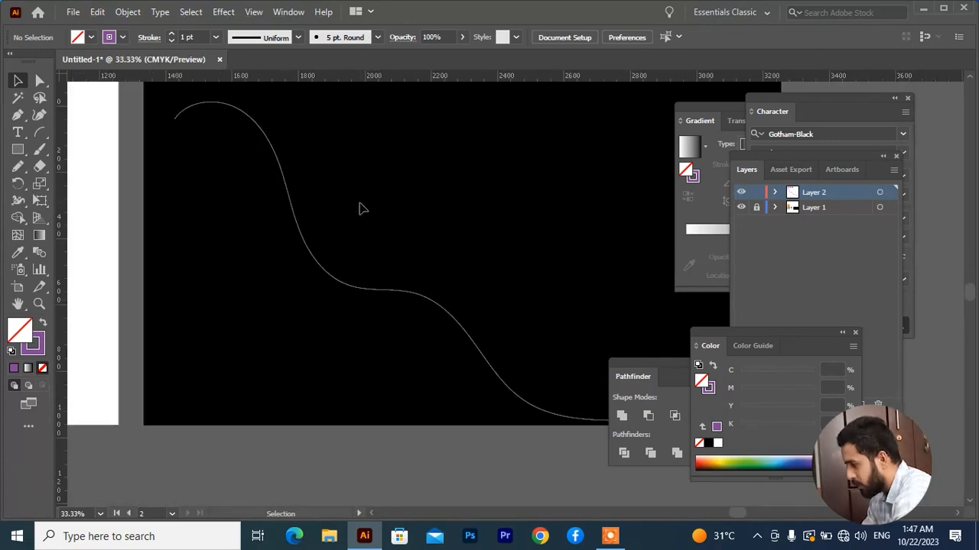
Step: Apply the red square's colour to the middle wavy path as its stroke, with no fill
{"action": "left_click", "coordinate": [366, 208]}
{"action": "left_click_drag", "start_coordinate": [370, 203], "coordinate": [321, 284]}
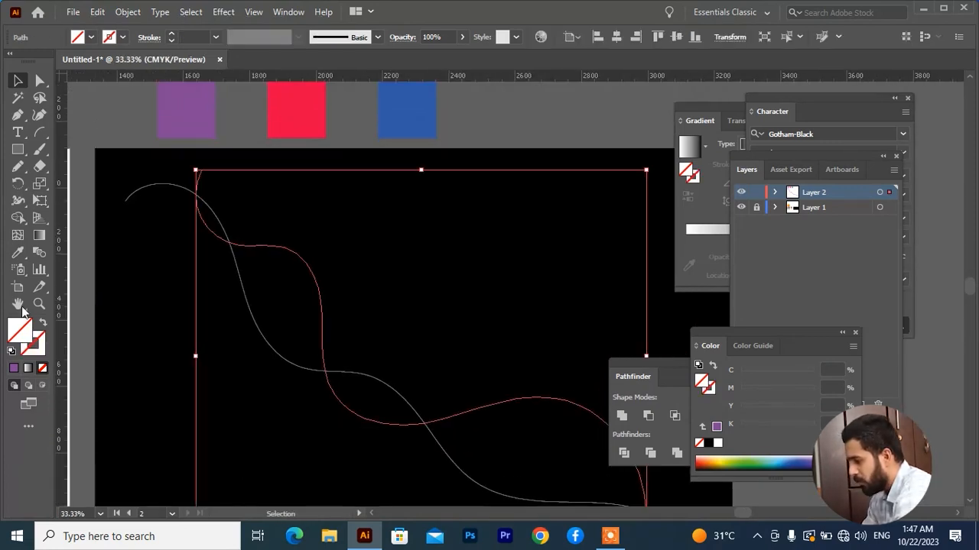
{"action": "left_click", "coordinate": [19, 253]}
{"action": "left_click", "coordinate": [299, 114]}
{"action": "left_click", "coordinate": [45, 325]}
{"action": "key", "text": "v"}
{"action": "left_click", "coordinate": [166, 443]}
{"action": "scroll", "coordinate": [324, 367], "scroll_direction": "up", "scroll_amount": 1}
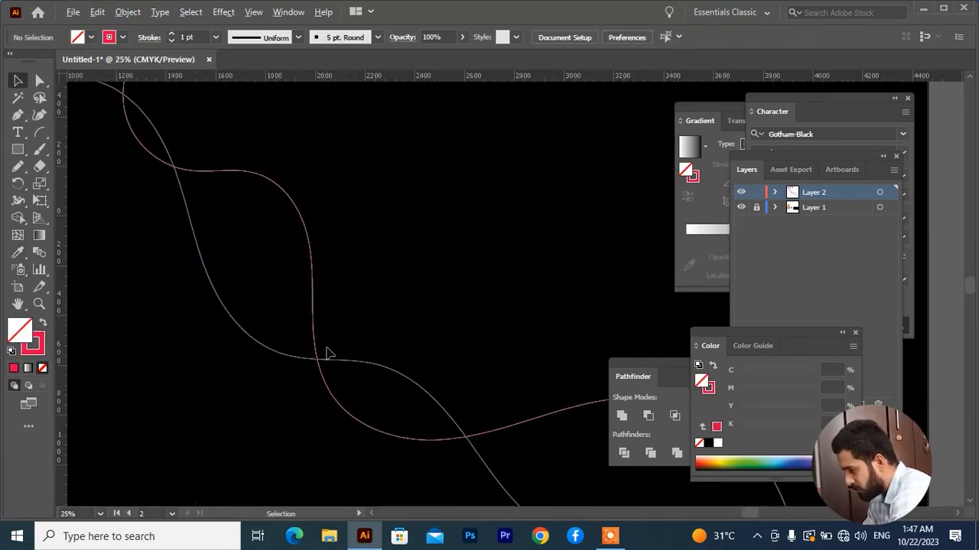
Step: Apply the blue square's colour to the rightmost wavy path as its stroke, leaving the fill empty
{"action": "scroll", "coordinate": [327, 353], "scroll_direction": "down", "scroll_amount": 2}
{"action": "left_click_drag", "start_coordinate": [446, 245], "coordinate": [359, 325]}
{"action": "left_click", "coordinate": [19, 253]}
{"action": "left_click", "coordinate": [383, 158]}
{"action": "left_click", "coordinate": [44, 323]}
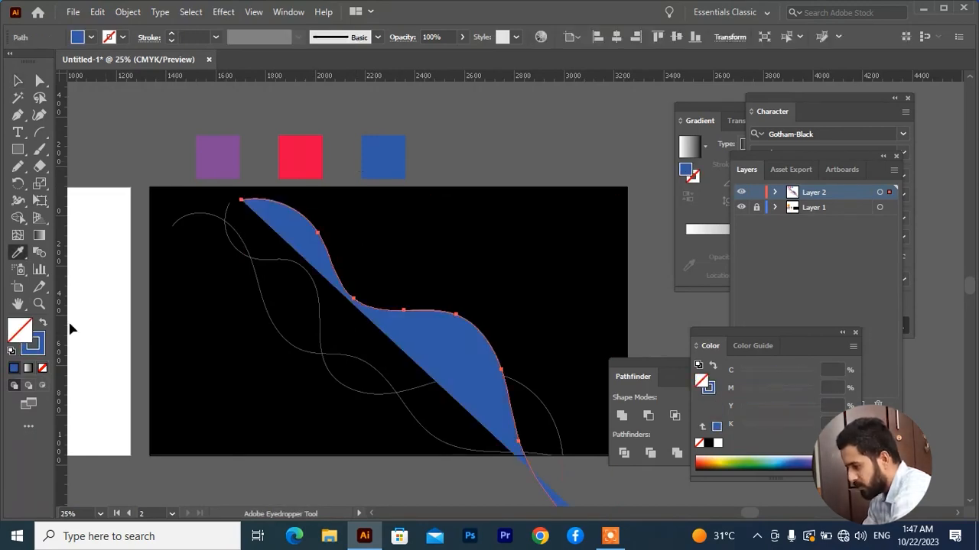
{"action": "key", "text": "v"}
{"action": "left_click", "coordinate": [194, 409]}
{"action": "scroll", "coordinate": [395, 349], "scroll_direction": "up", "scroll_amount": 2}
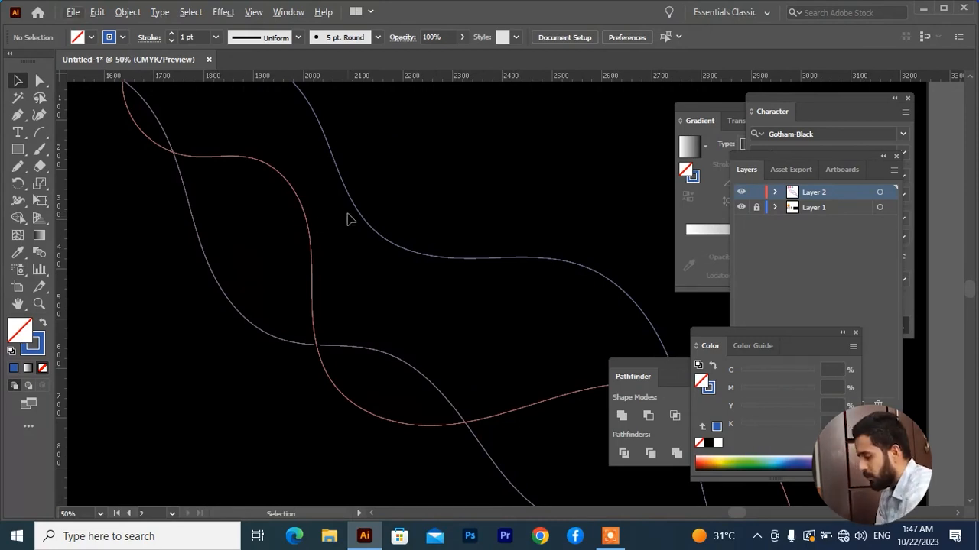
Step: Set the stroke weight of all three wavy paths to 0.25 pt and deselect them
{"action": "scroll", "coordinate": [345, 230], "scroll_direction": "down", "scroll_amount": 3}
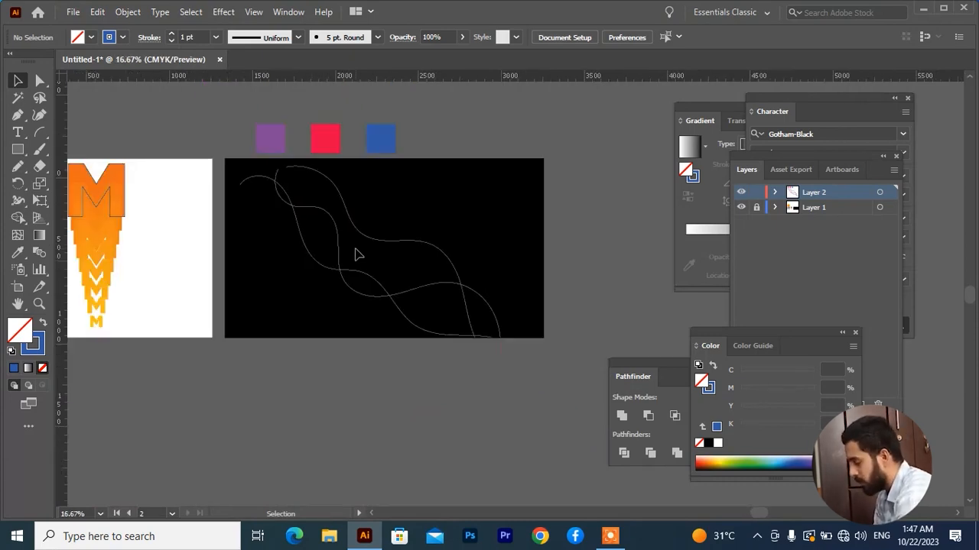
{"action": "scroll", "coordinate": [355, 254], "scroll_direction": "up", "scroll_amount": 3}
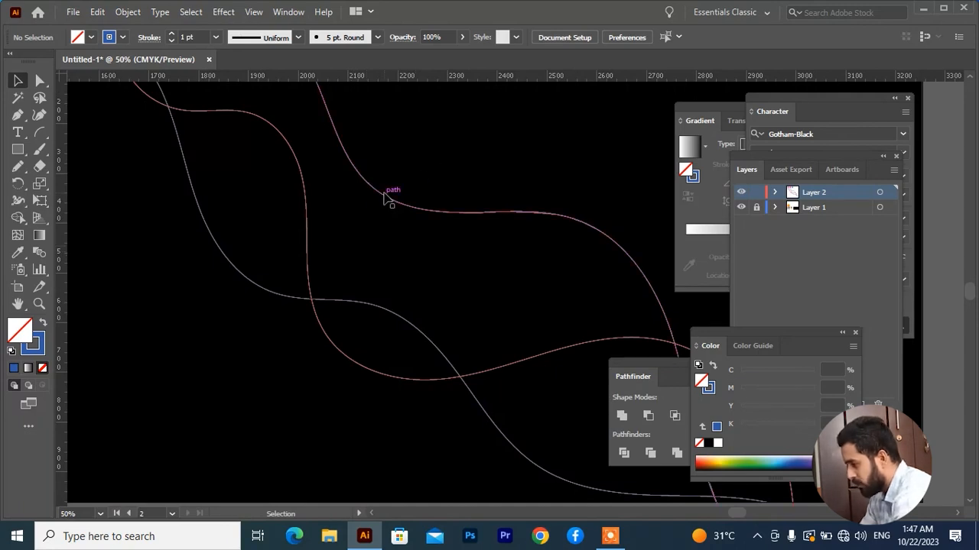
{"action": "left_click_drag", "start_coordinate": [444, 159], "coordinate": [177, 273]}
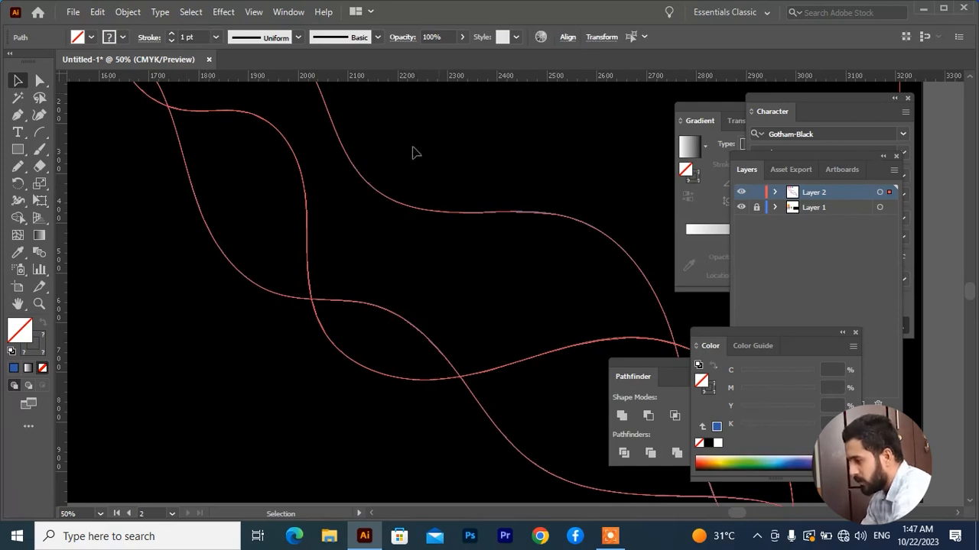
{"action": "scroll", "coordinate": [203, 36], "scroll_direction": "down", "scroll_amount": 3}
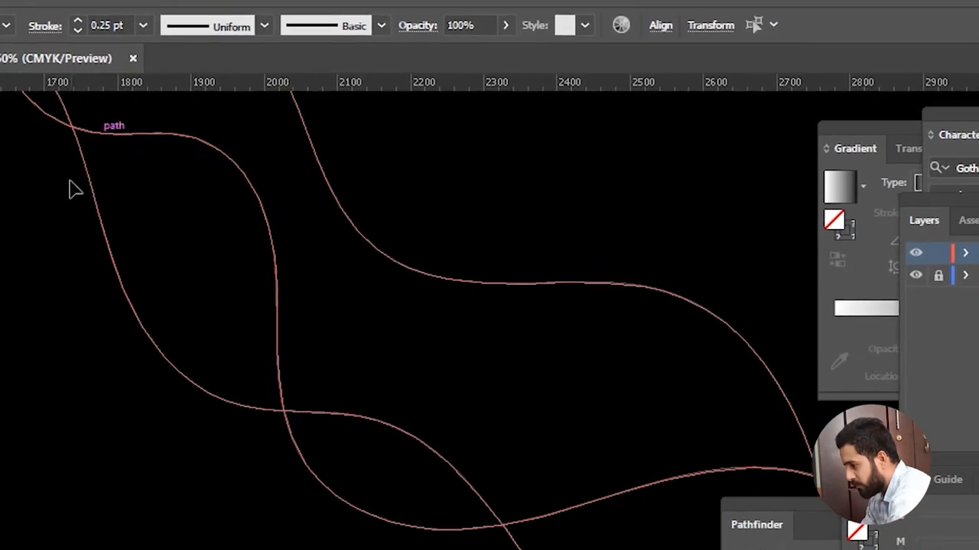
{"action": "left_click", "coordinate": [29, 306]}
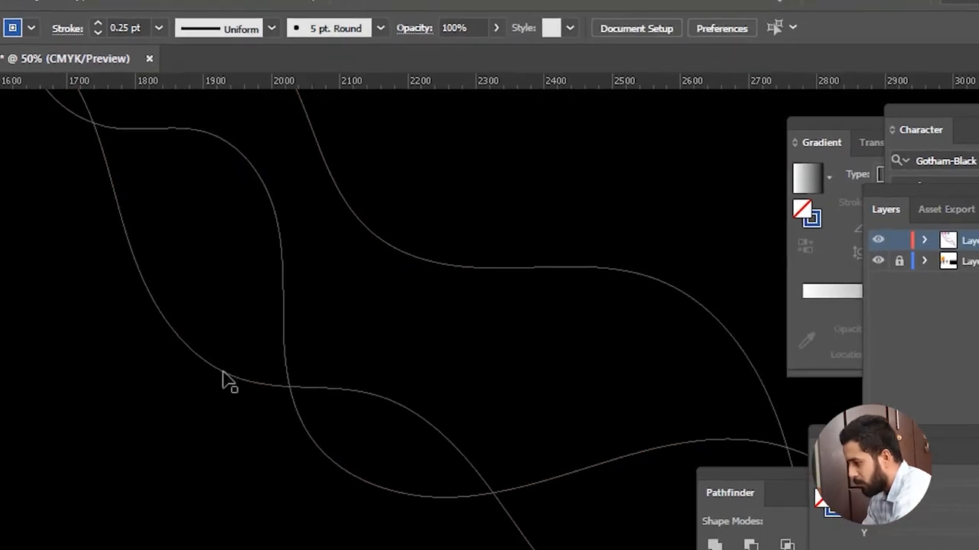
Step: Blend the purple, red and blue wavy paths in that order with the Blend tool and deselect the result
{"action": "key", "text": "ctrl+minus"}
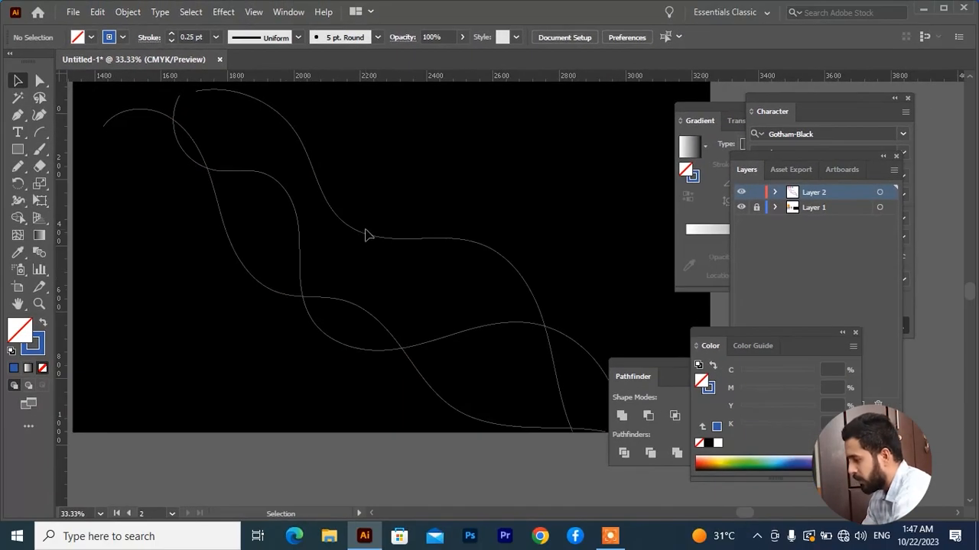
{"action": "key", "text": "space"}
{"action": "left_click_drag", "start_coordinate": [366, 230], "coordinate": [369, 267]}
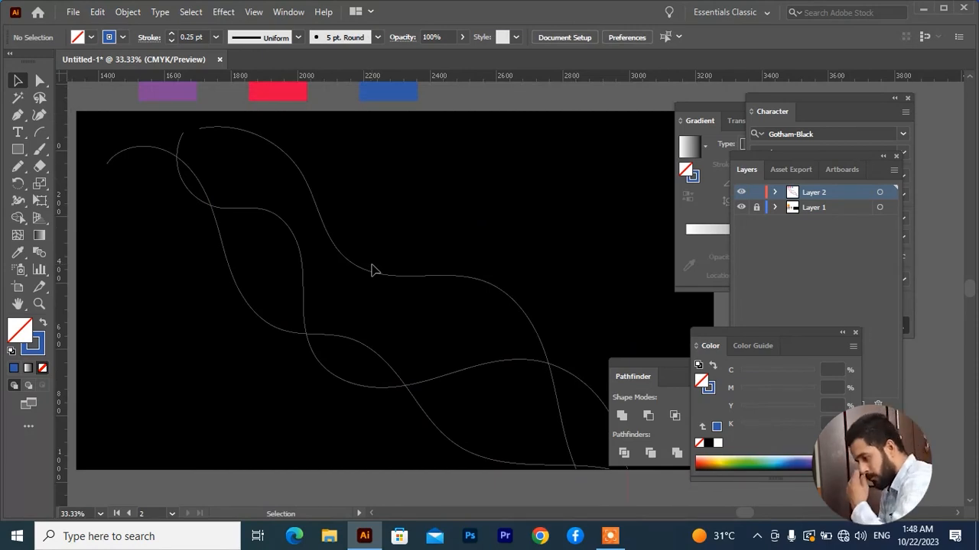
{"action": "left_click_drag", "start_coordinate": [402, 233], "coordinate": [237, 376]}
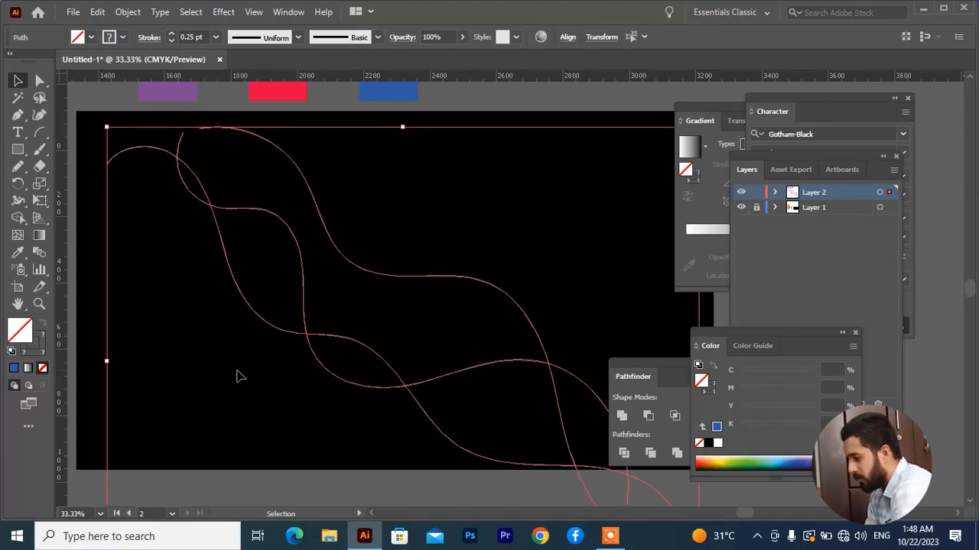
{"action": "left_click", "coordinate": [39, 252]}
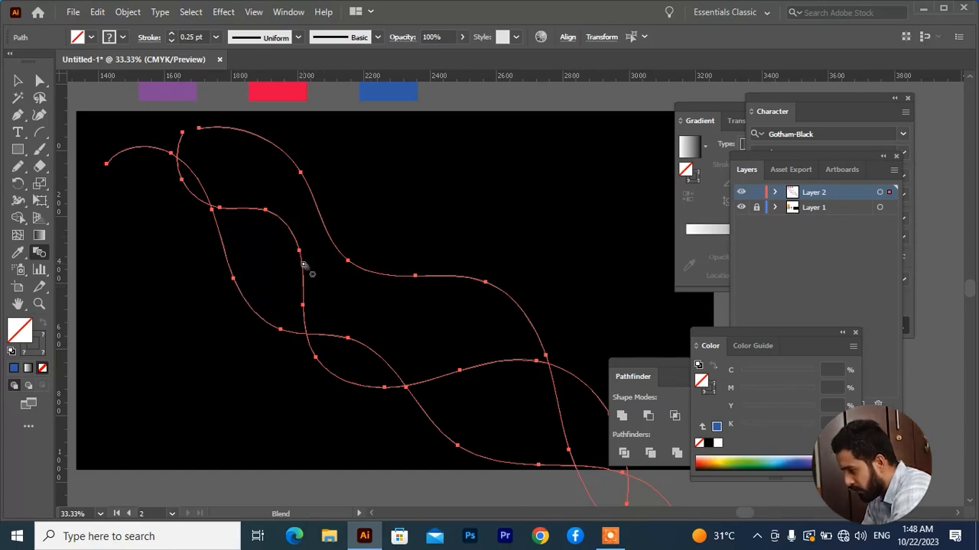
{"action": "left_click", "coordinate": [249, 307]}
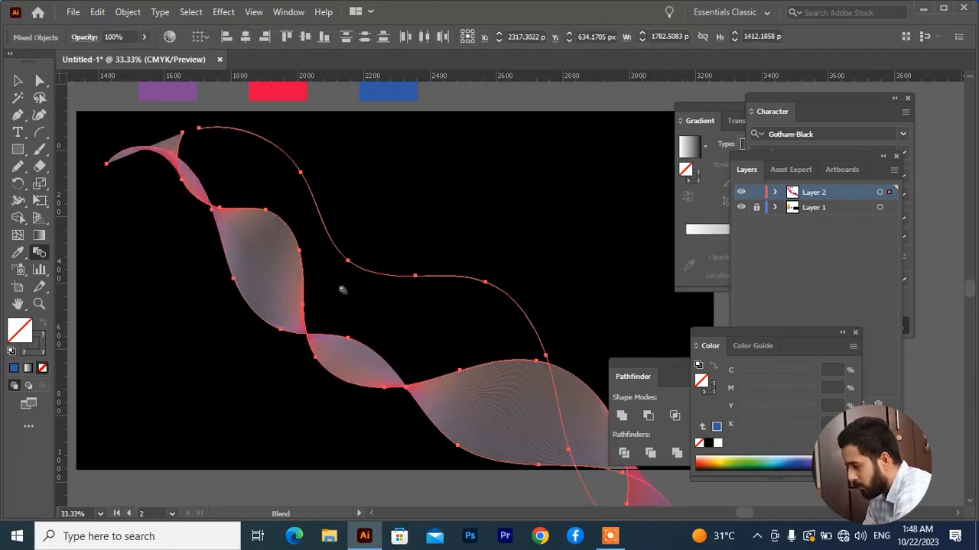
{"action": "left_click", "coordinate": [372, 272]}
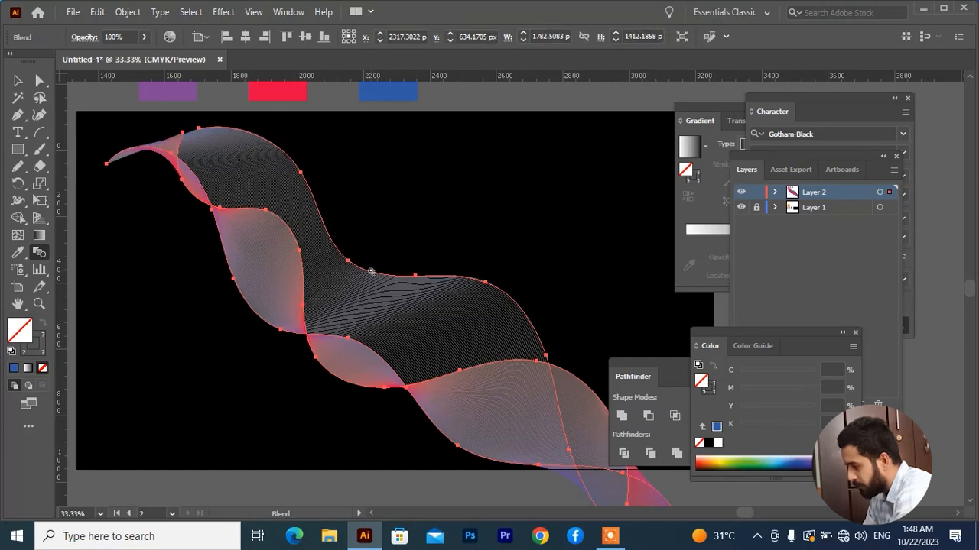
{"action": "left_click", "coordinate": [17, 80]}
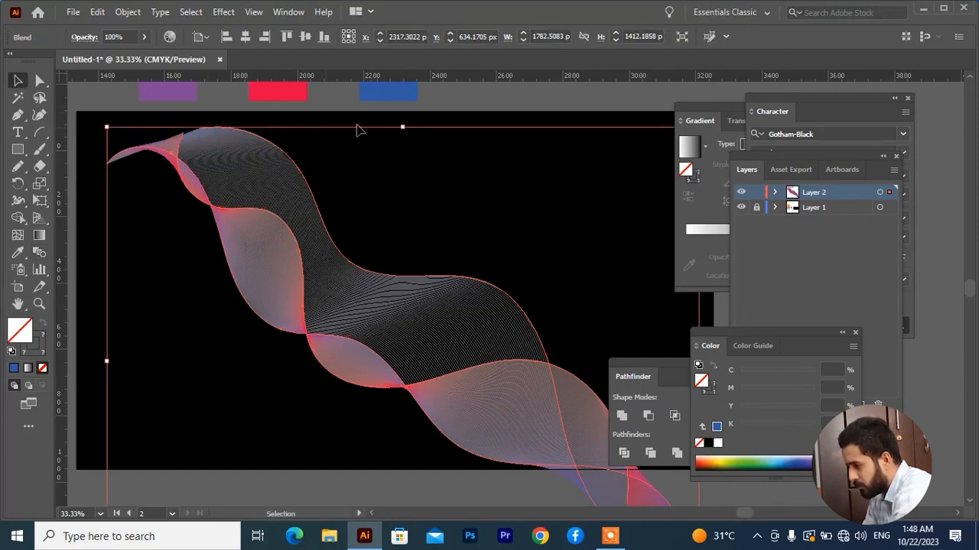
{"action": "left_click", "coordinate": [464, 345]}
{"action": "scroll", "coordinate": [482, 365], "scroll_direction": "down", "scroll_amount": 2}
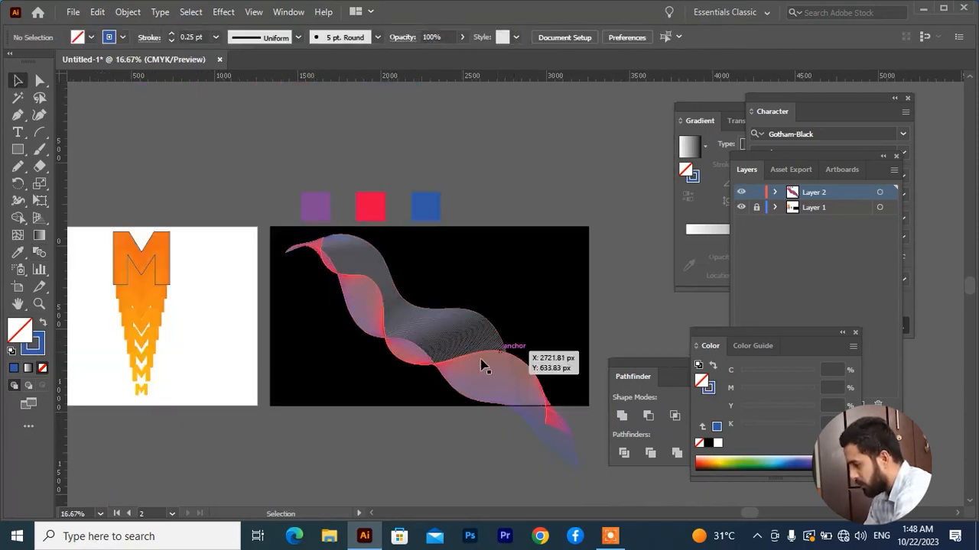
{"action": "scroll", "coordinate": [416, 379], "scroll_direction": "up", "scroll_amount": 2}
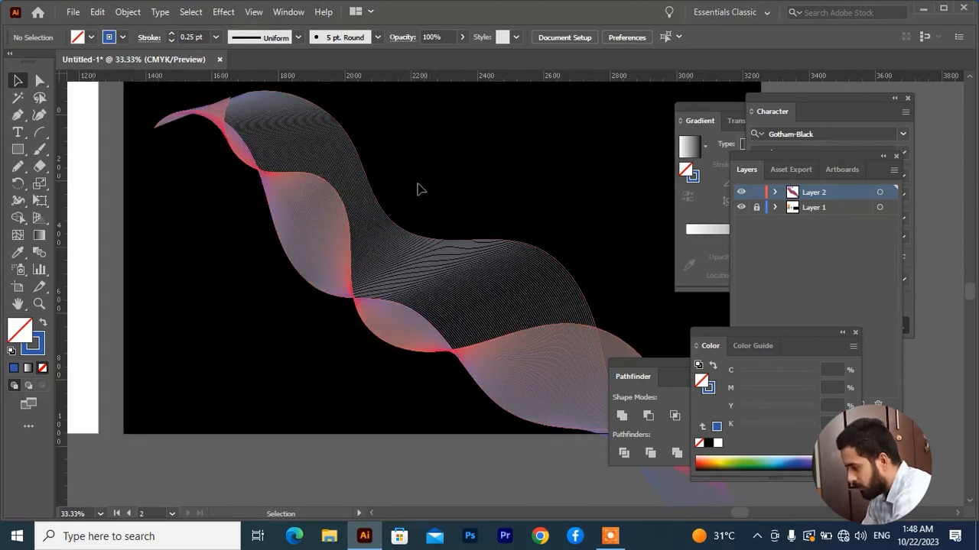
Step: Set the wave blend's spacing to 20 specified steps and deselect it
{"action": "left_click_drag", "start_coordinate": [435, 179], "coordinate": [278, 304]}
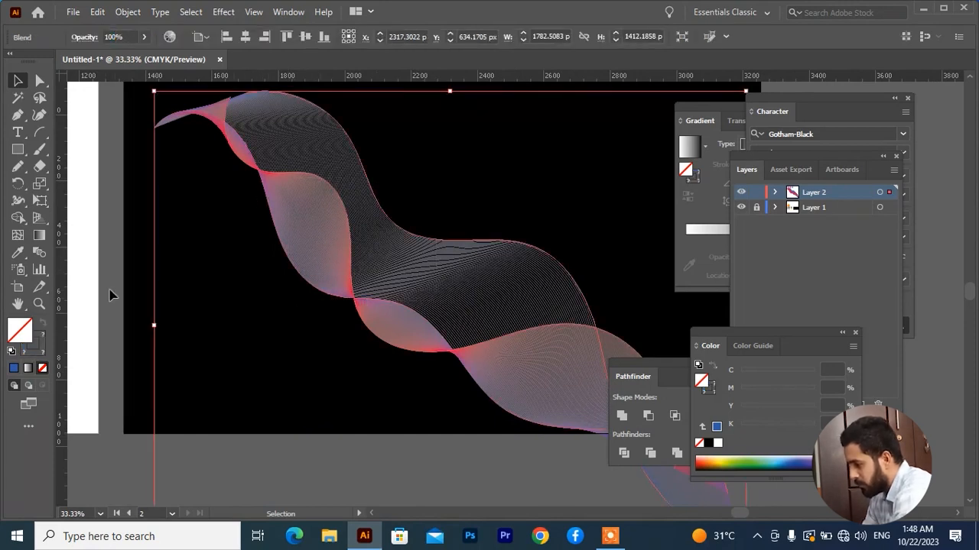
{"action": "double_click", "coordinate": [36, 252]}
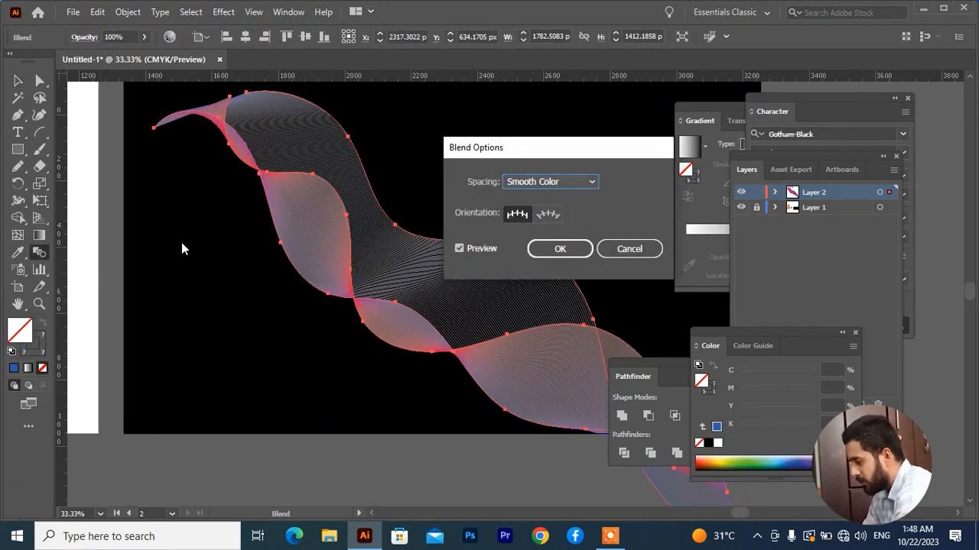
{"action": "left_click", "coordinate": [591, 183]}
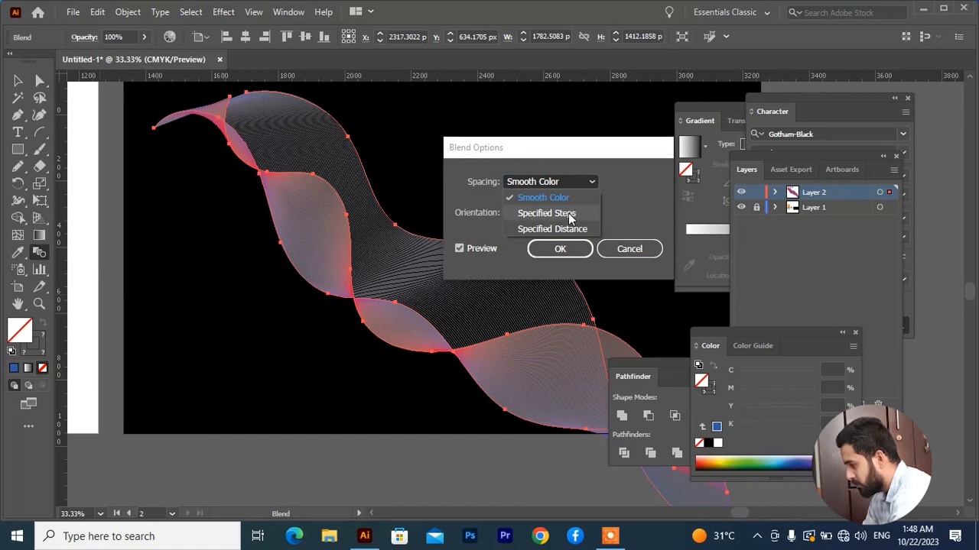
{"action": "left_click", "coordinate": [569, 215]}
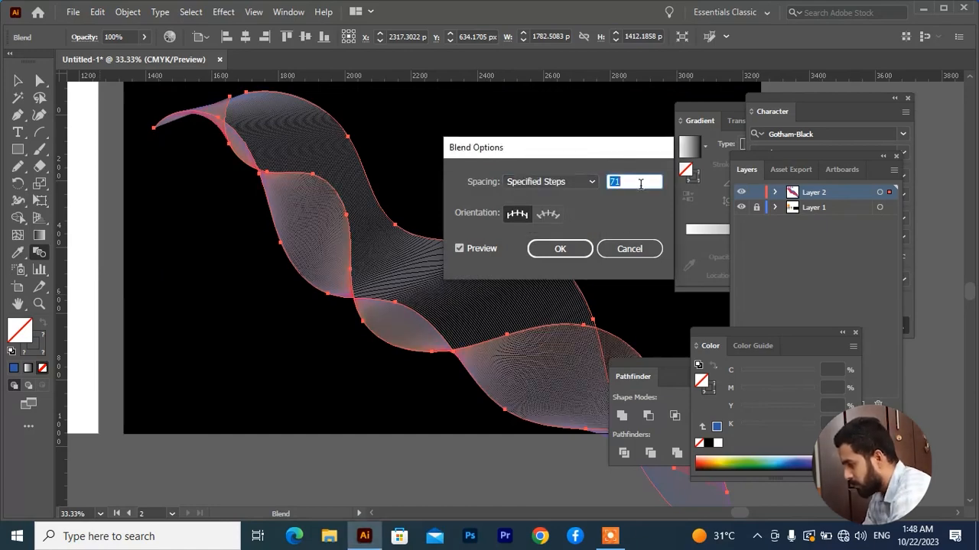
{"action": "key", "text": "Down"}
{"action": "key", "text": "Down"}
{"action": "key", "text": "Down"}
{"action": "key", "text": "Down"}
{"action": "key", "text": "Down"}
{"action": "key", "text": "Down"}
{"action": "key", "text": "Down"}
{"action": "key", "text": "Down"}
{"action": "key", "text": "Down"}
{"action": "key", "text": "Down"}
{"action": "key", "text": "Down"}
{"action": "key", "text": "Down"}
{"action": "key", "text": "Down"}
{"action": "key", "text": "Down"}
{"action": "key", "text": "Down"}
{"action": "key", "text": "Down"}
{"action": "key", "text": "Down"}
{"action": "key", "text": "Down"}
{"action": "key", "text": "Down"}
{"action": "key", "text": "Down"}
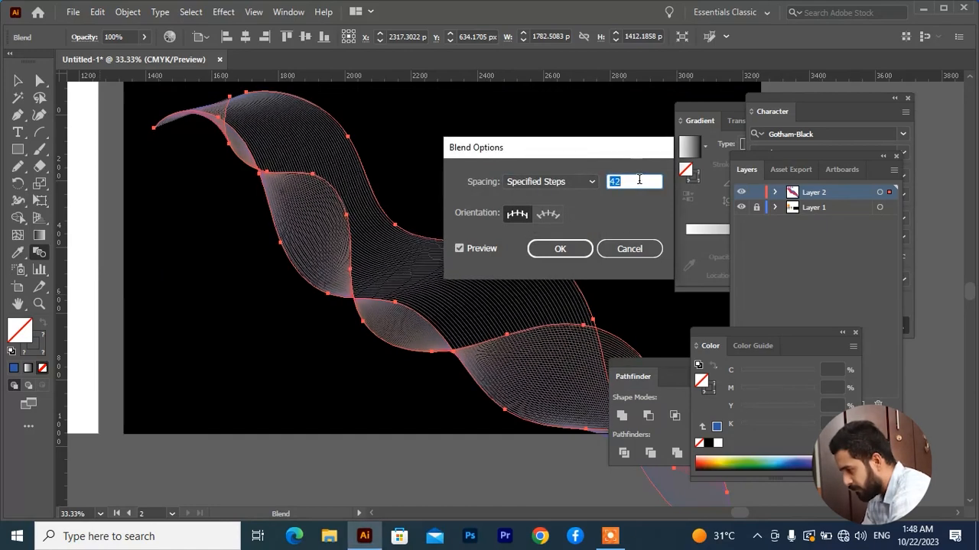
{"action": "key", "text": "Down"}
{"action": "key", "text": "Down"}
{"action": "key", "text": "Down"}
{"action": "key", "text": "Down"}
{"action": "key", "text": "Down"}
{"action": "key", "text": "Down"}
{"action": "key", "text": "Down"}
{"action": "key", "text": "Down"}
{"action": "key", "text": "Down"}
{"action": "key", "text": "Down"}
{"action": "key", "text": "Down"}
{"action": "key", "text": "Down"}
{"action": "key", "text": "Down"}
{"action": "key", "text": "Down"}
{"action": "key", "text": "Down"}
{"action": "key", "text": "Down"}
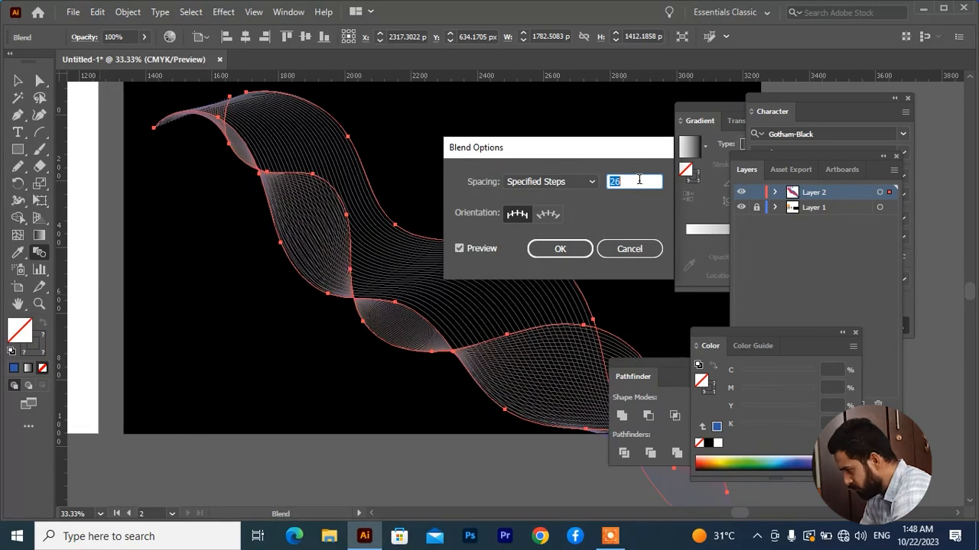
{"action": "key", "text": "Down"}
{"action": "key", "text": "Down"}
{"action": "key", "text": "Down"}
{"action": "key", "text": "Down"}
{"action": "key", "text": "Down"}
{"action": "key", "text": "Down"}
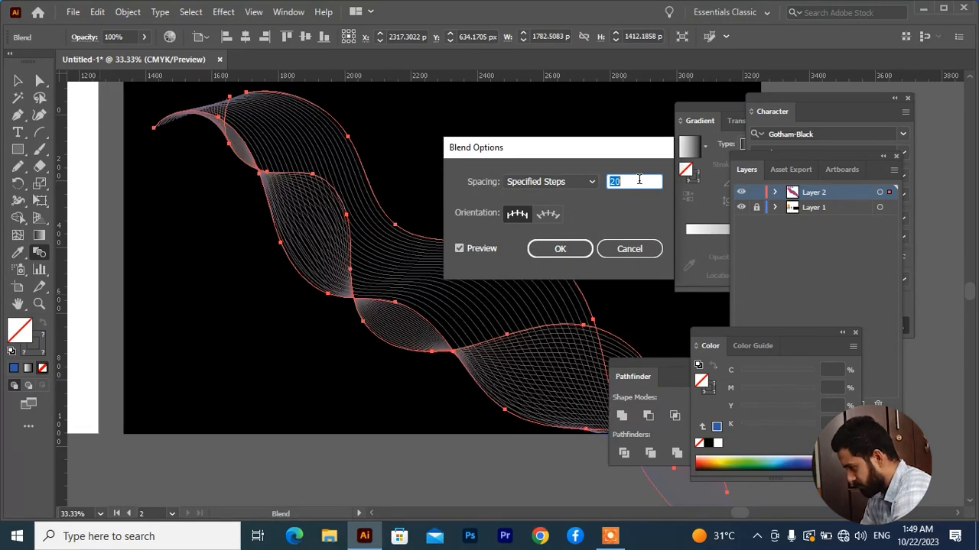
{"action": "left_click", "coordinate": [560, 251]}
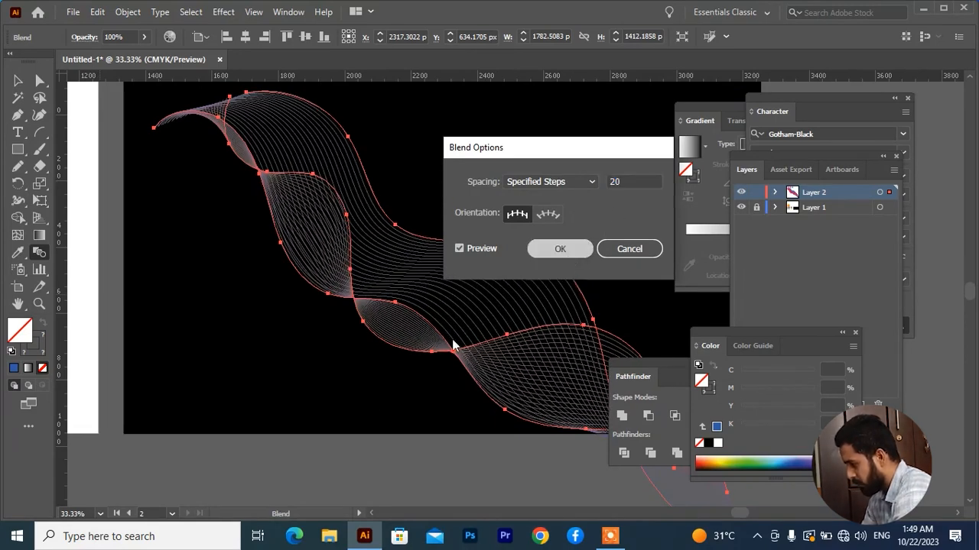
{"action": "left_click", "coordinate": [20, 82]}
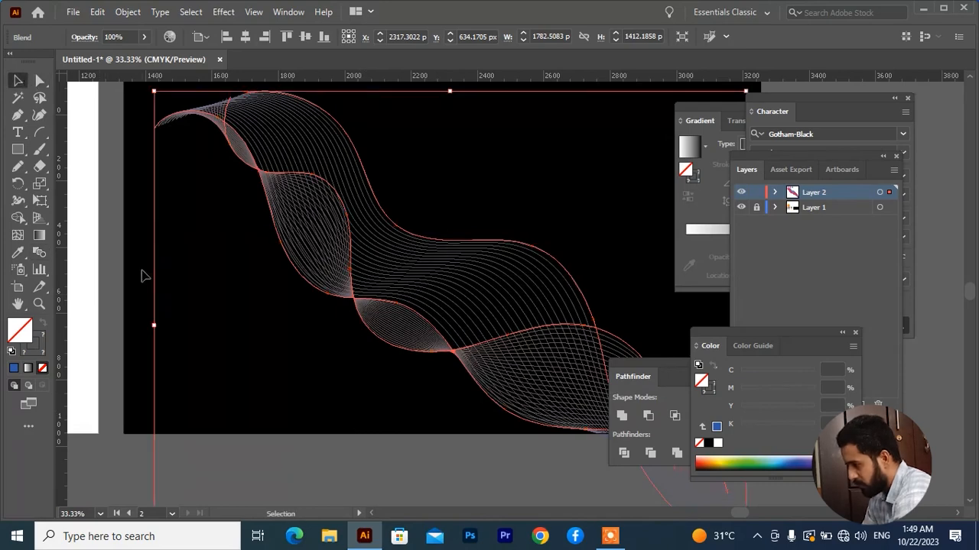
{"action": "left_click", "coordinate": [196, 305]}
Step: Examine the line spacing and colours of the wave blend close up and across the whole artboard
{"action": "scroll", "coordinate": [470, 355], "scroll_direction": "down", "scroll_amount": 2}
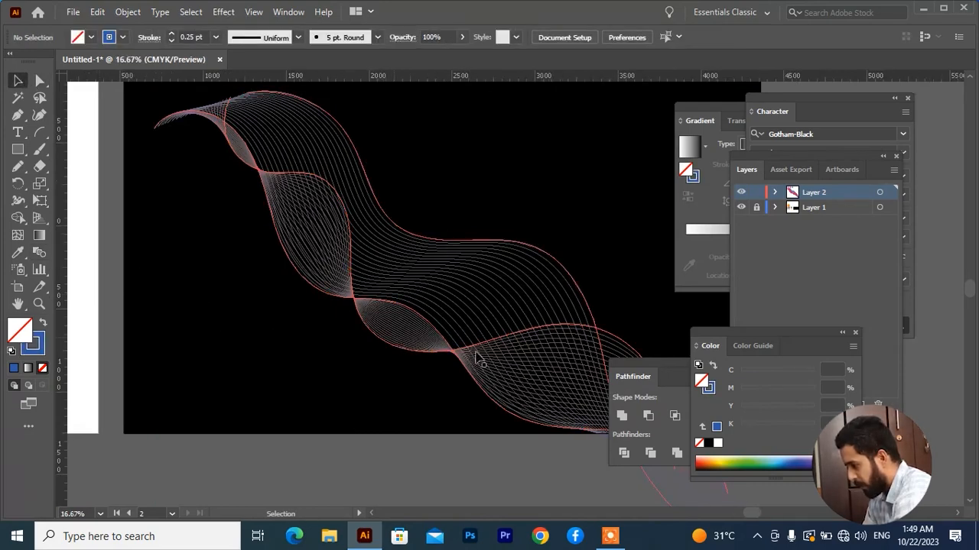
{"action": "left_click_drag", "start_coordinate": [484, 369], "coordinate": [423, 363]}
{"action": "scroll", "coordinate": [419, 361], "scroll_direction": "up", "scroll_amount": 3}
{"action": "left_click_drag", "start_coordinate": [343, 251], "coordinate": [418, 284]}
{"action": "scroll", "coordinate": [302, 253], "scroll_direction": "up", "scroll_amount": 1}
{"action": "left_click_drag", "start_coordinate": [325, 210], "coordinate": [363, 311]}
{"action": "scroll", "coordinate": [364, 309], "scroll_direction": "down", "scroll_amount": 2}
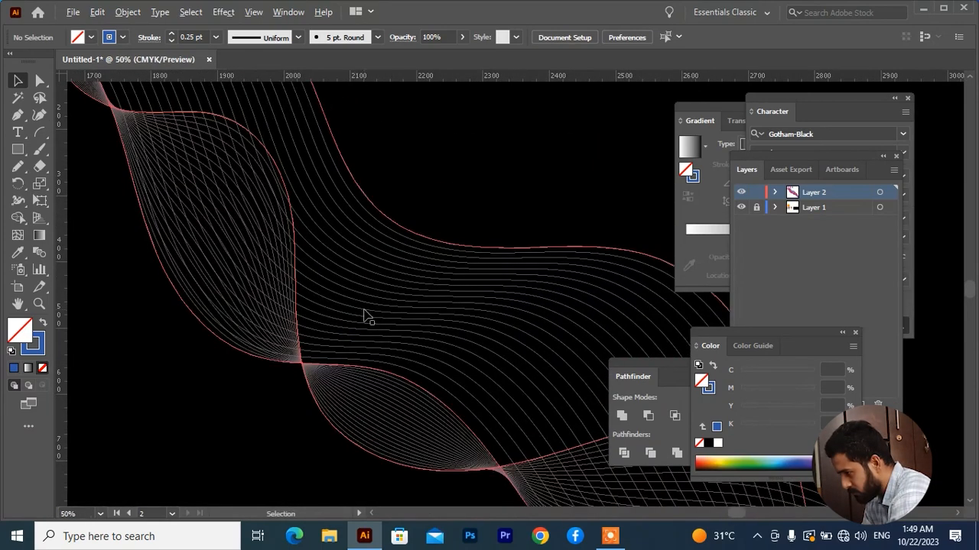
{"action": "scroll", "coordinate": [366, 312], "scroll_direction": "down", "scroll_amount": 1}
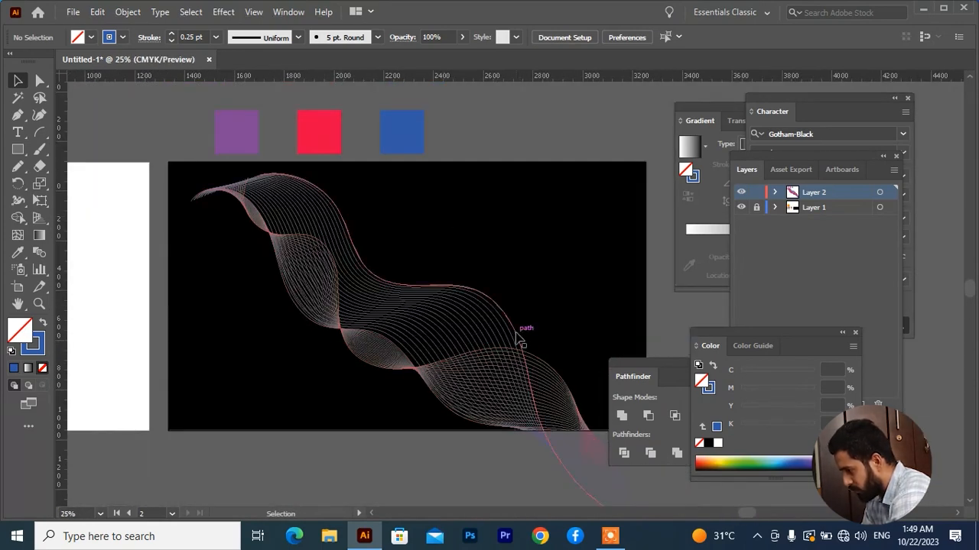
{"action": "scroll", "coordinate": [385, 358], "scroll_direction": "down", "scroll_amount": 2}
{"action": "scroll", "coordinate": [465, 344], "scroll_direction": "up", "scroll_amount": 2}
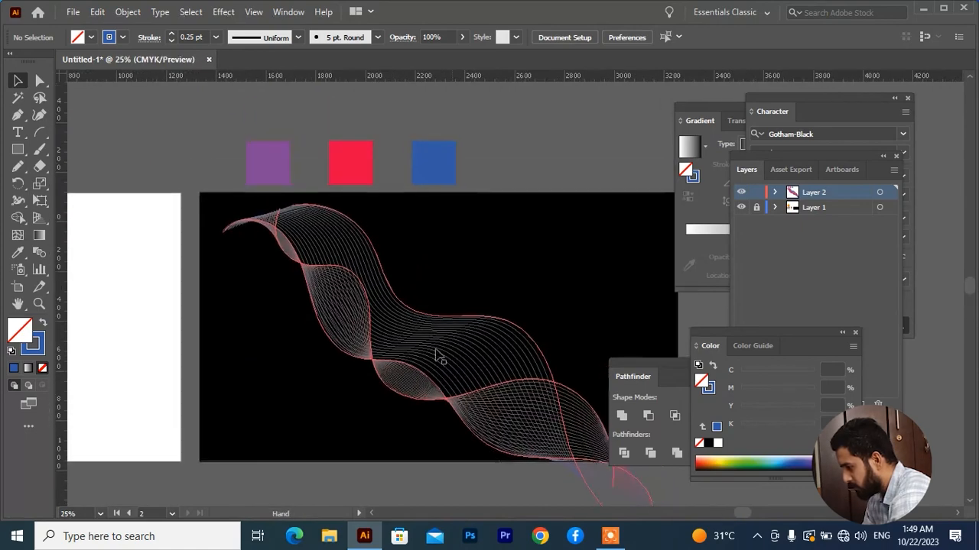
{"action": "scroll", "coordinate": [375, 330], "scroll_direction": "up", "scroll_amount": 2}
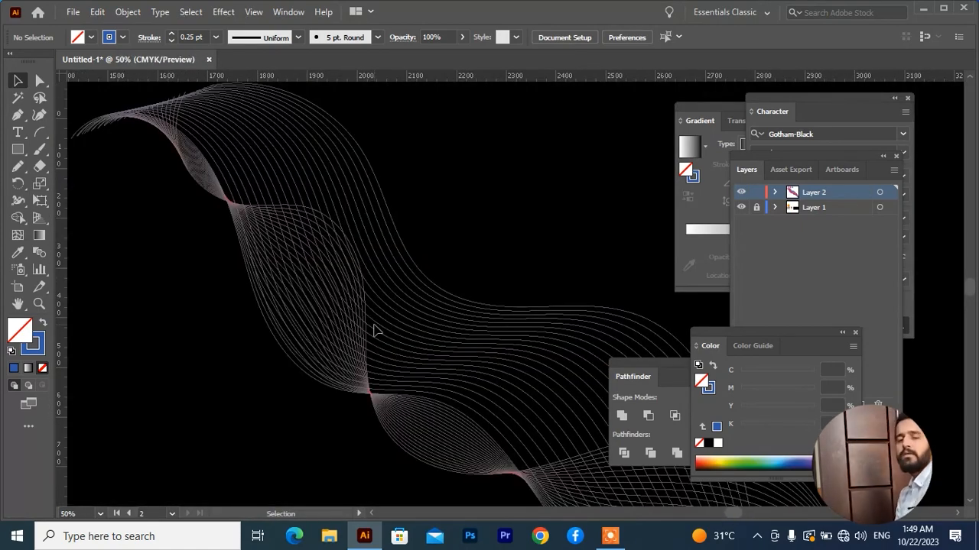
{"action": "scroll", "coordinate": [375, 330], "scroll_direction": "down", "scroll_amount": 3}
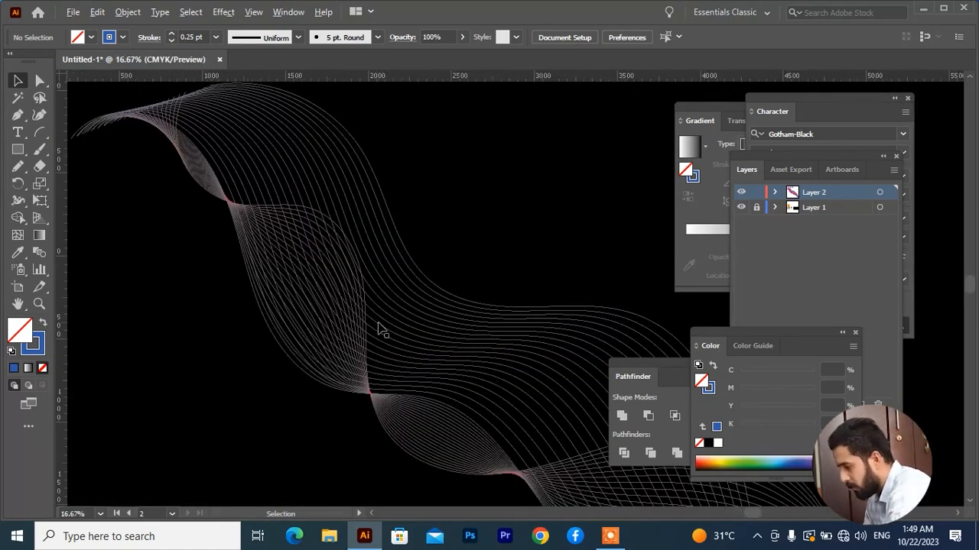
{"action": "scroll", "coordinate": [393, 336], "scroll_direction": "up", "scroll_amount": 2}
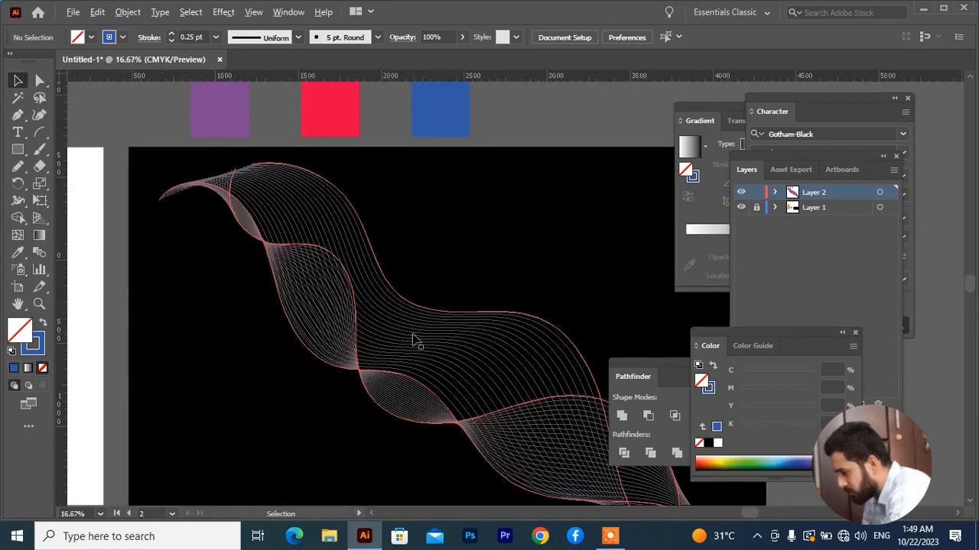
{"action": "scroll", "coordinate": [306, 295], "scroll_direction": "down", "scroll_amount": 3}
{"action": "scroll", "coordinate": [319, 291], "scroll_direction": "up", "scroll_amount": 3}
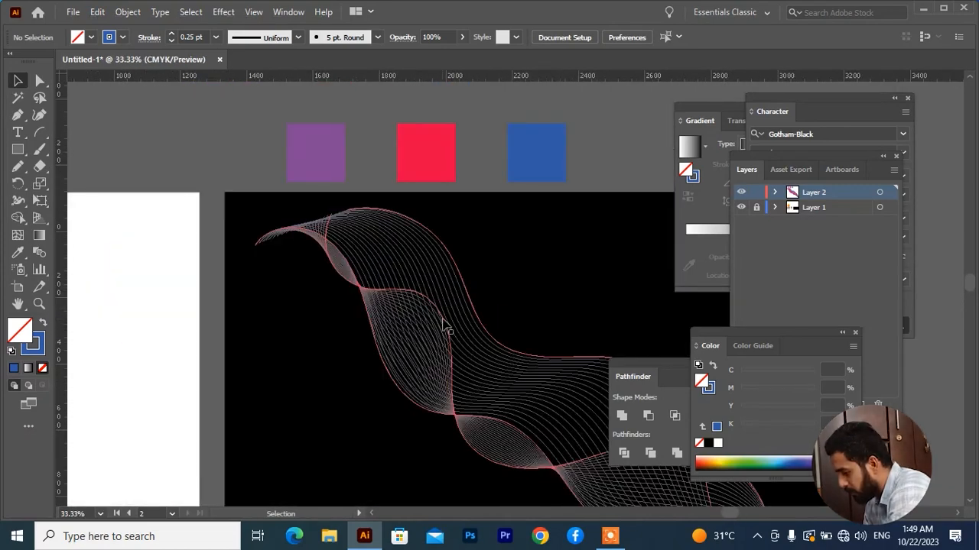
Step: Scale the wave blend down proportionally to about 762 × 603 px and move it to the black artboard's upper-right corner
{"action": "scroll", "coordinate": [459, 328], "scroll_direction": "down", "scroll_amount": 2}
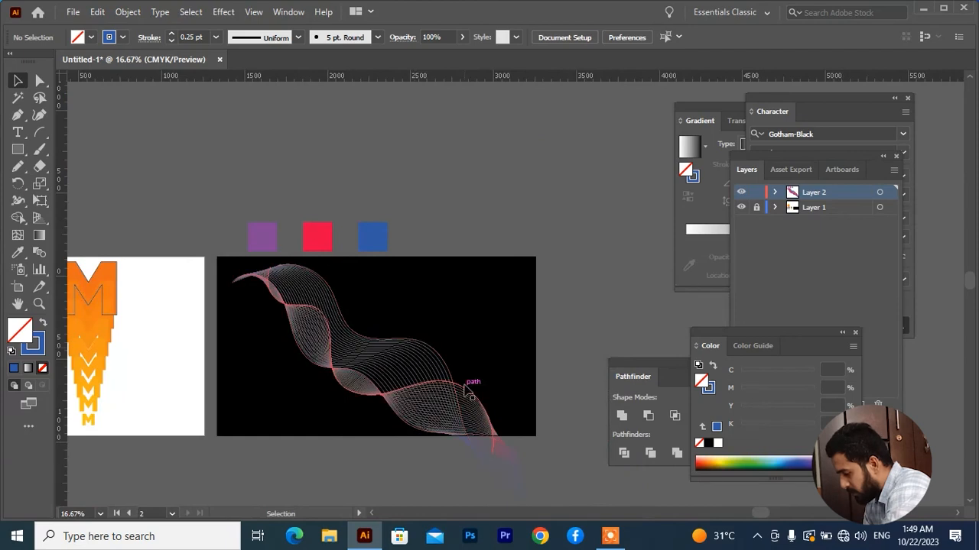
{"action": "left_click", "coordinate": [398, 370]}
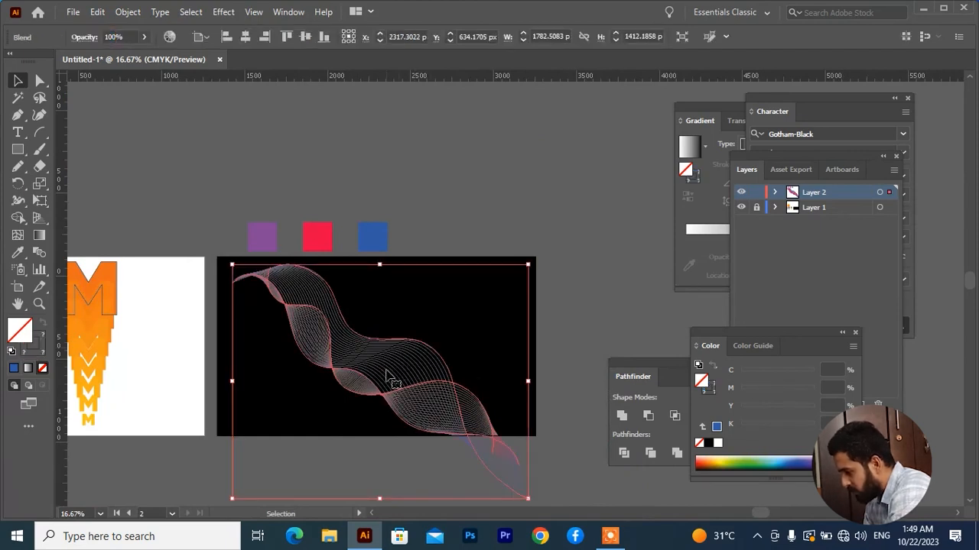
{"action": "mouse_move", "coordinate": [389, 378]}
{"action": "left_mouse_down"}
{"action": "mouse_move", "coordinate": [357, 375]}
{"action": "mouse_move", "coordinate": [396, 359]}
{"action": "mouse_move", "coordinate": [385, 366]}
{"action": "left_mouse_up"}
{"action": "left_click_drag", "start_coordinate": [523, 486], "coordinate": [439, 419]}
{"action": "left_click", "coordinate": [532, 469]}
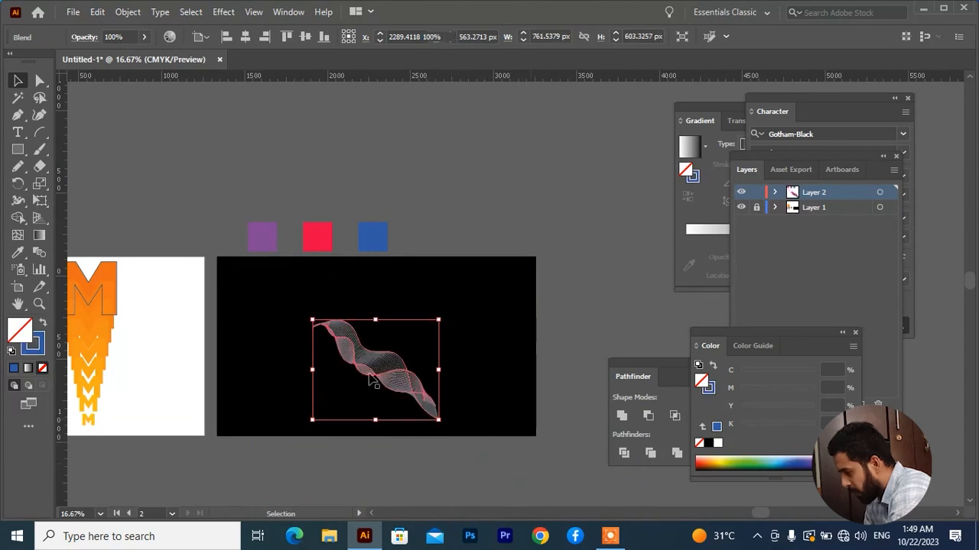
{"action": "scroll", "coordinate": [369, 372], "scroll_direction": "up", "scroll_amount": 2}
{"action": "scroll", "coordinate": [385, 370], "scroll_direction": "down", "scroll_amount": 2}
{"action": "left_click_drag", "start_coordinate": [405, 361], "coordinate": [502, 304]}
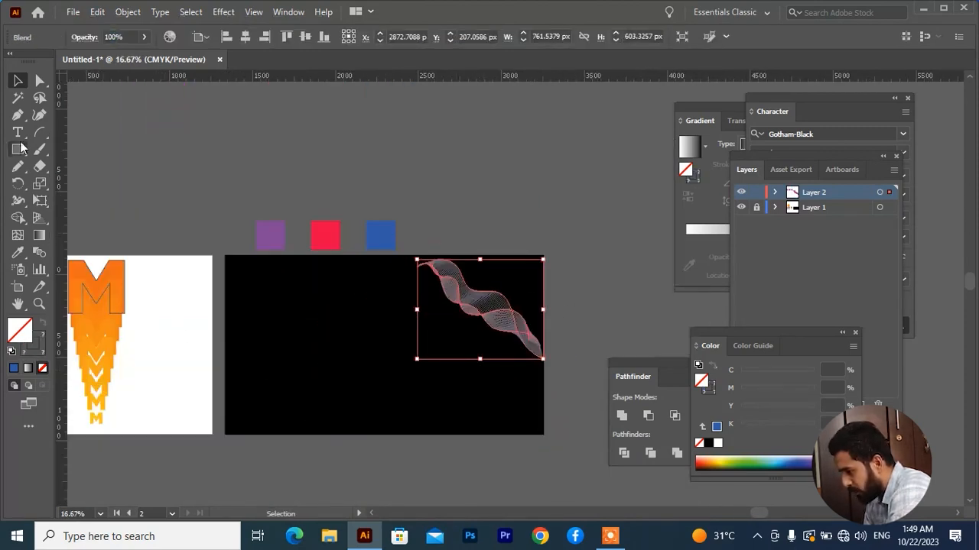
Step: Draw three overlapping wavy paths with the Pencil tool, running diagonally down across the lower-left part of the black artboard
{"action": "left_click", "coordinate": [18, 115]}
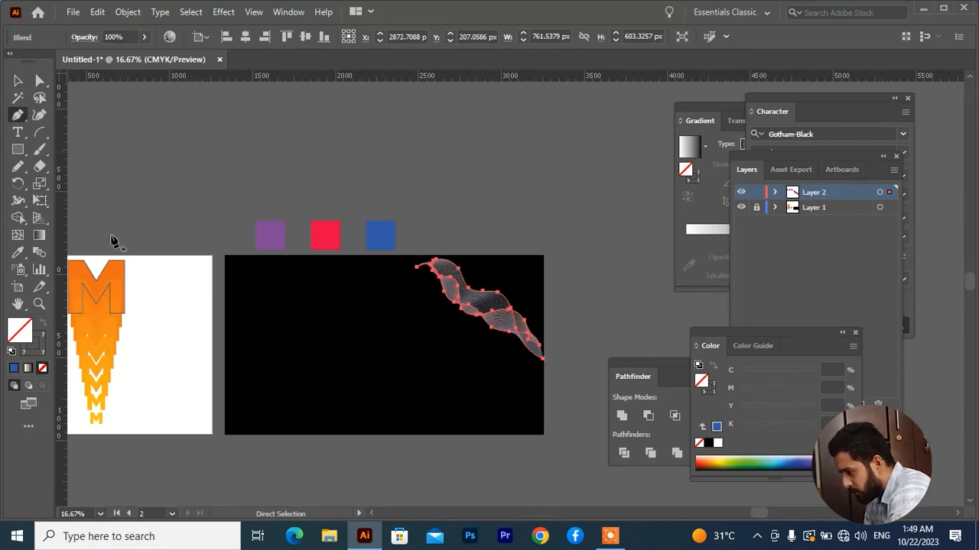
{"action": "left_click", "coordinate": [18, 166]}
{"action": "mouse_move", "coordinate": [231, 334]}
{"action": "left_mouse_down"}
{"action": "mouse_move", "coordinate": [268, 326]}
{"action": "mouse_move", "coordinate": [295, 389]}
{"action": "mouse_move", "coordinate": [378, 416]}
{"action": "mouse_move", "coordinate": [415, 456]}
{"action": "left_mouse_up"}
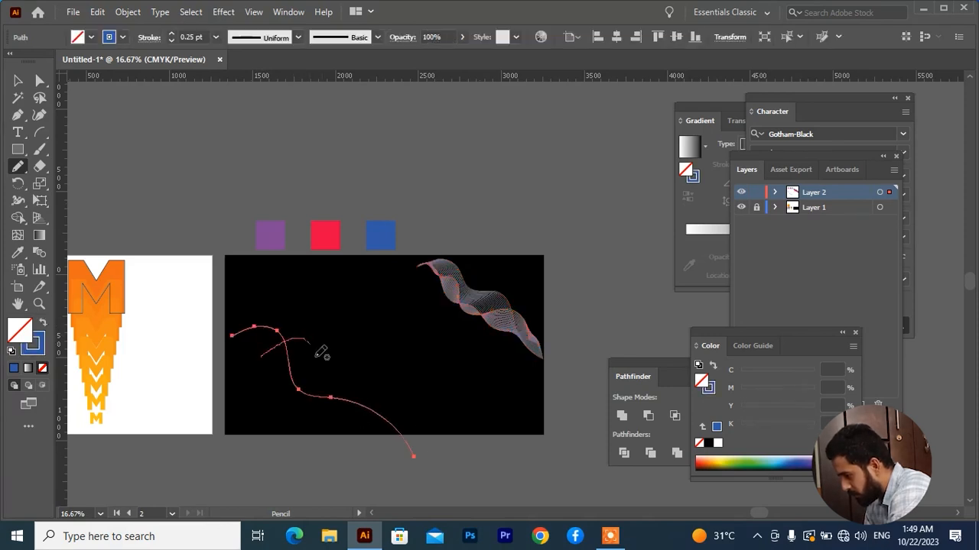
{"action": "mouse_move", "coordinate": [321, 351]}
{"action": "left_mouse_down"}
{"action": "mouse_move", "coordinate": [326, 410]}
{"action": "mouse_move", "coordinate": [369, 413]}
{"action": "mouse_move", "coordinate": [409, 391]}
{"action": "left_mouse_up"}
{"action": "mouse_move", "coordinate": [265, 314]}
{"action": "left_mouse_down"}
{"action": "mouse_move", "coordinate": [304, 312]}
{"action": "mouse_move", "coordinate": [329, 354]}
{"action": "mouse_move", "coordinate": [359, 368]}
{"action": "mouse_move", "coordinate": [440, 447]}
{"action": "left_mouse_up"}
{"action": "key", "text": "v"}
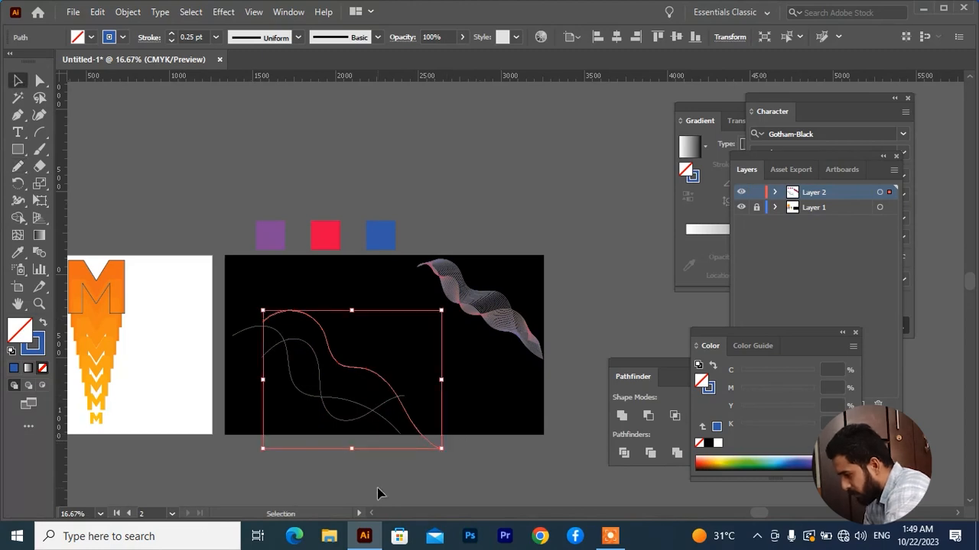
Step: Apply the red square's colour to all three new wavy paths as their stroke, with no fill, and deselect them
{"action": "left_click_drag", "start_coordinate": [393, 316], "coordinate": [252, 406]}
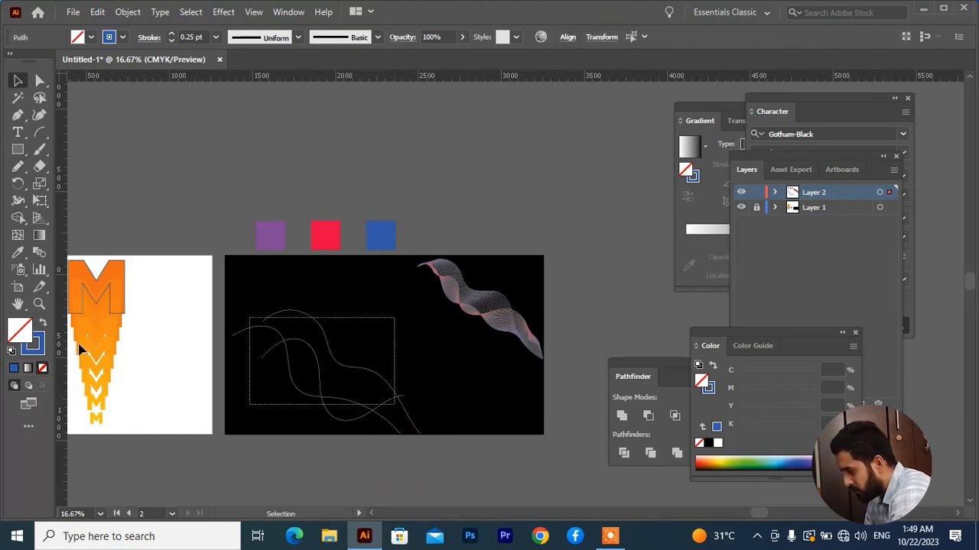
{"action": "left_click", "coordinate": [19, 251]}
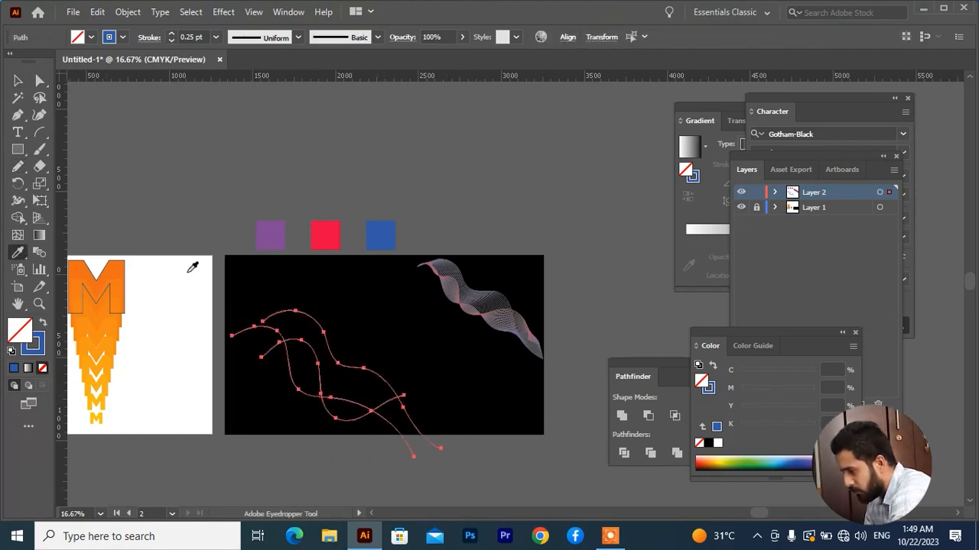
{"action": "left_click", "coordinate": [331, 232]}
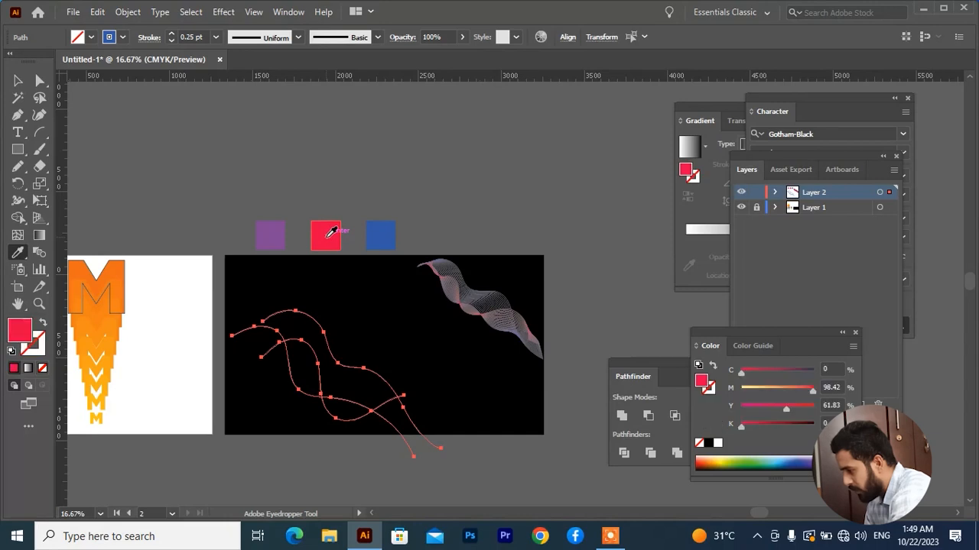
{"action": "left_click", "coordinate": [43, 324]}
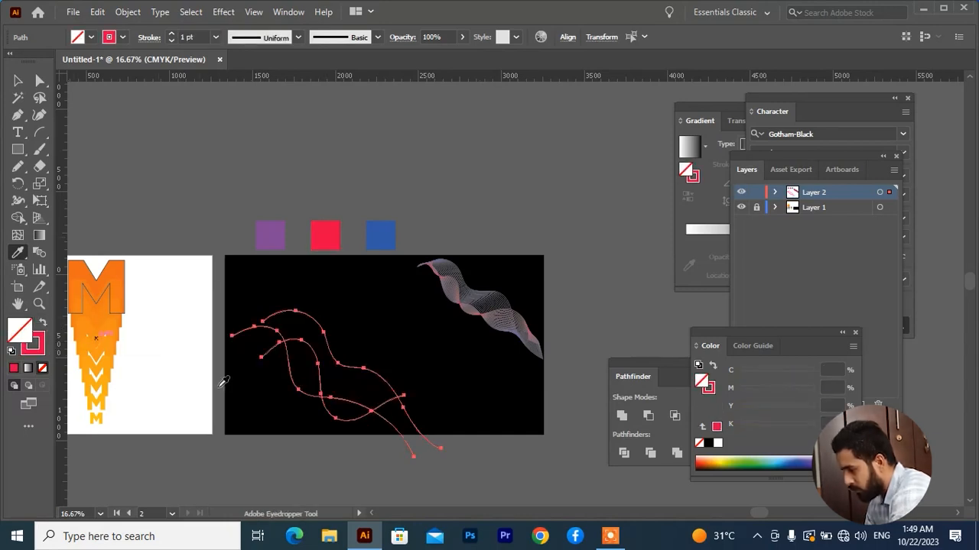
{"action": "key", "text": "v"}
{"action": "left_click", "coordinate": [302, 441]}
Step: Change the stroke of the wavy path with the lowest crest to yellow #fff200 and deselect it
{"action": "scroll", "coordinate": [302, 441], "scroll_direction": "up", "scroll_amount": 2}
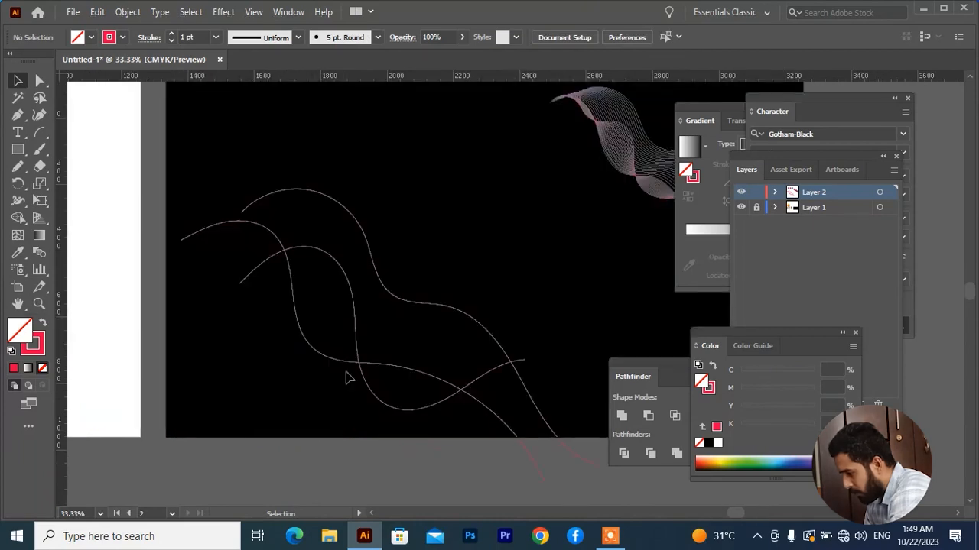
{"action": "left_click_drag", "start_coordinate": [345, 338], "coordinate": [344, 336]}
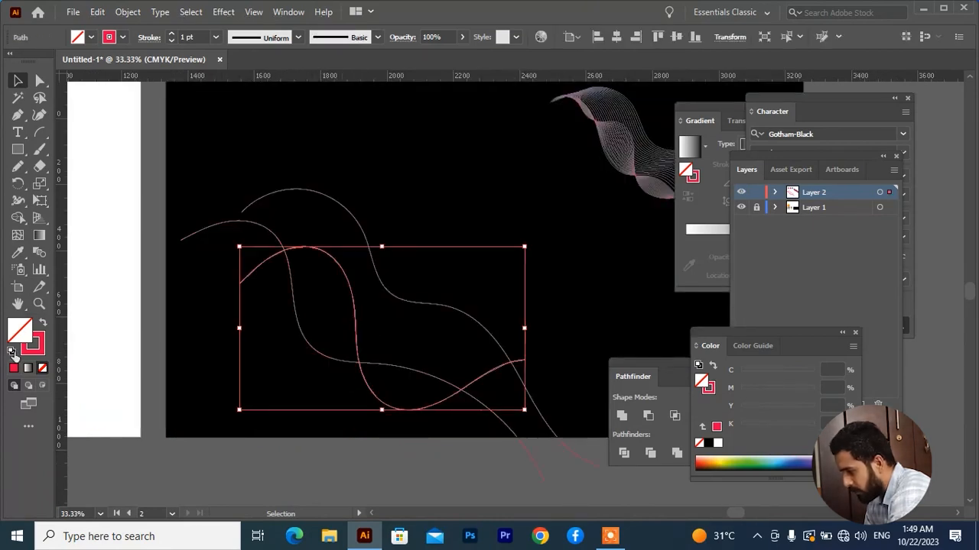
{"action": "left_click", "coordinate": [40, 350]}
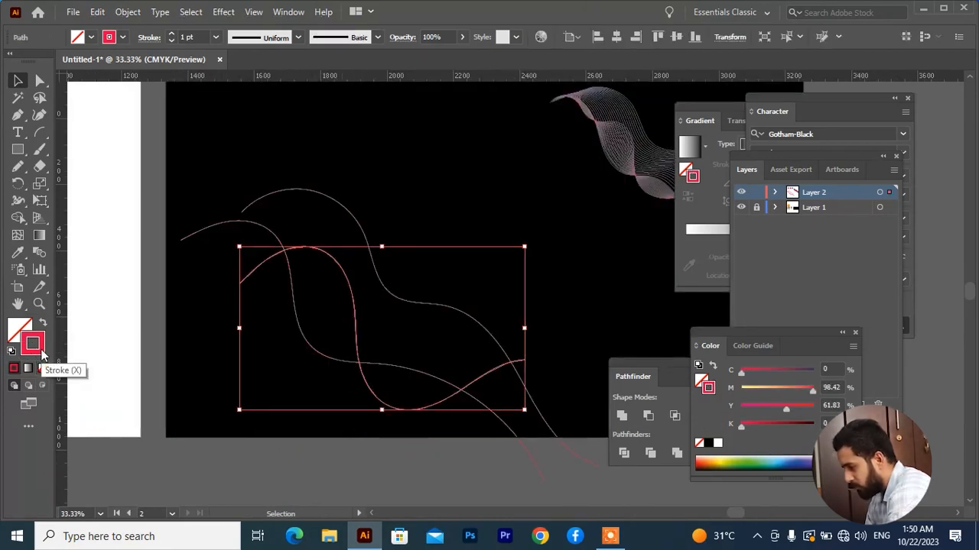
{"action": "double_click", "coordinate": [34, 346]}
{"action": "left_click", "coordinate": [684, 223]}
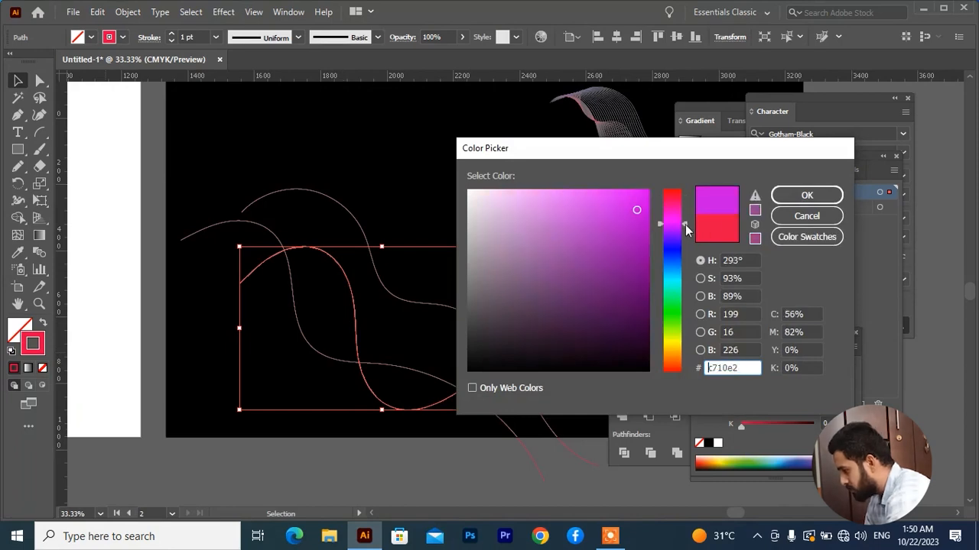
{"action": "left_click_drag", "start_coordinate": [686, 229], "coordinate": [688, 244]}
{"action": "left_click_drag", "start_coordinate": [639, 225], "coordinate": [664, 186]}
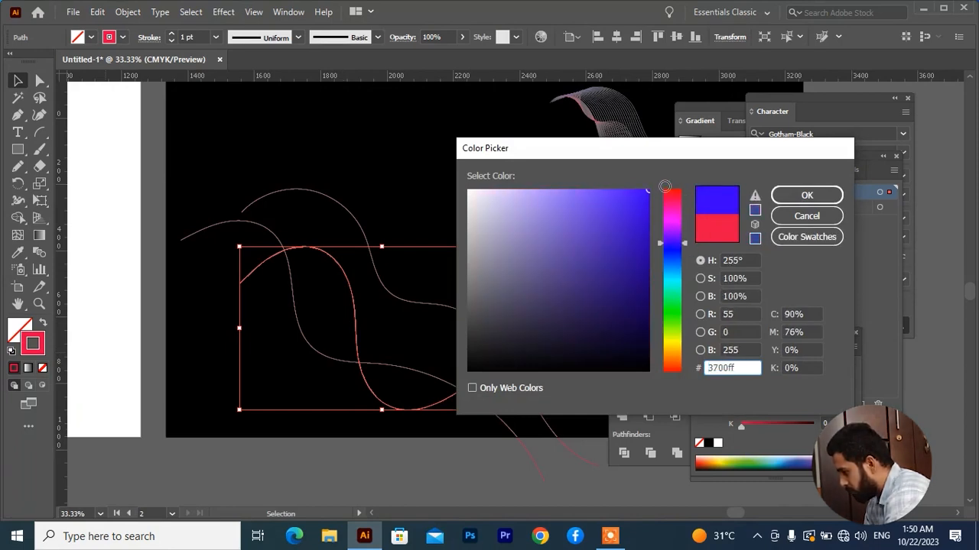
{"action": "left_click_drag", "start_coordinate": [685, 243], "coordinate": [691, 339]}
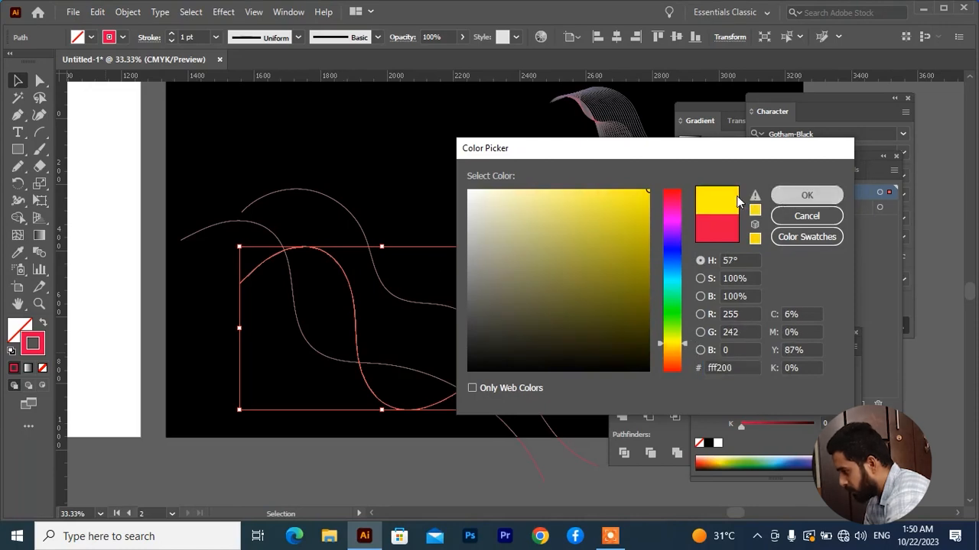
{"action": "left_click", "coordinate": [805, 196]}
{"action": "left_click", "coordinate": [374, 318]}
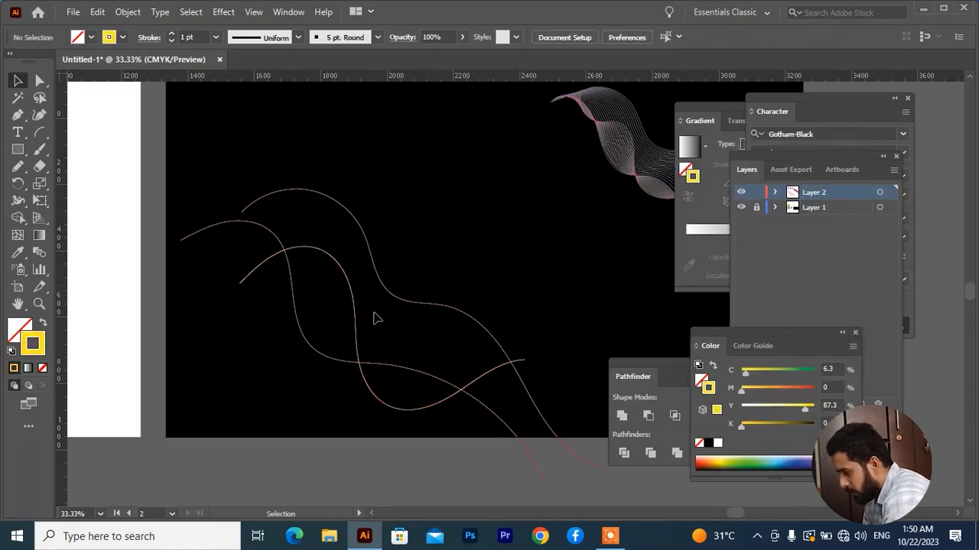
Step: Change the stroke of the wavy path with the highest crest to purple #cd00ff
{"action": "left_click_drag", "start_coordinate": [409, 281], "coordinate": [396, 304]}
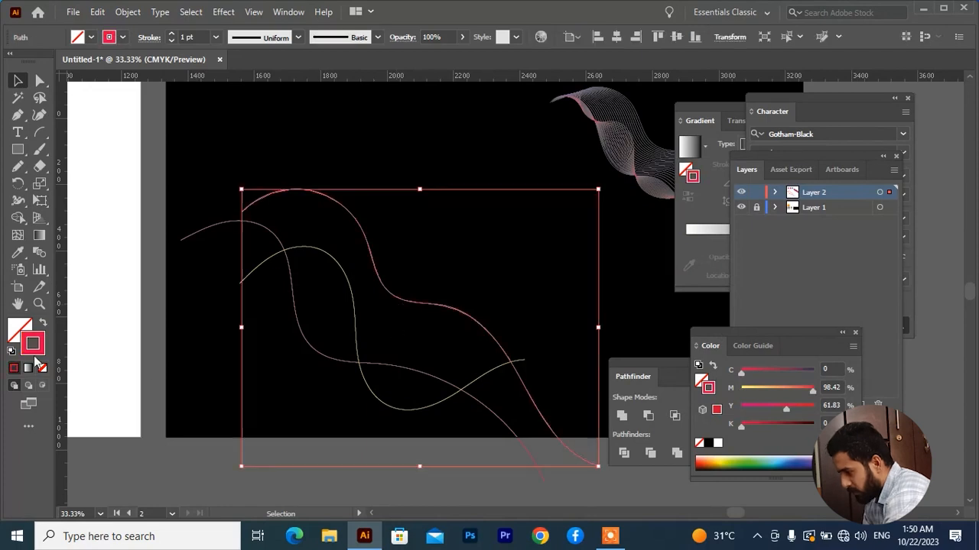
{"action": "double_click", "coordinate": [34, 347]}
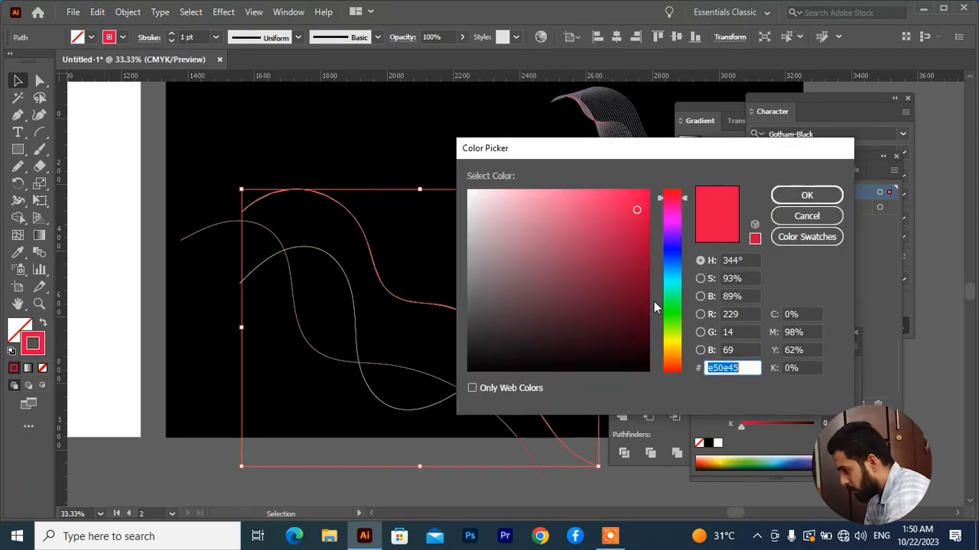
{"action": "left_click_drag", "start_coordinate": [676, 276], "coordinate": [687, 237]}
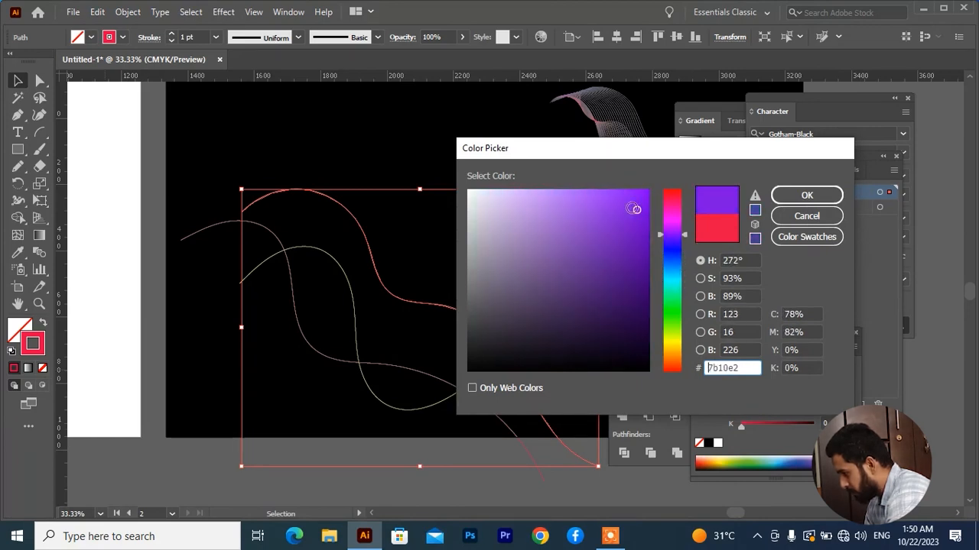
{"action": "left_click_drag", "start_coordinate": [634, 208], "coordinate": [639, 273]}
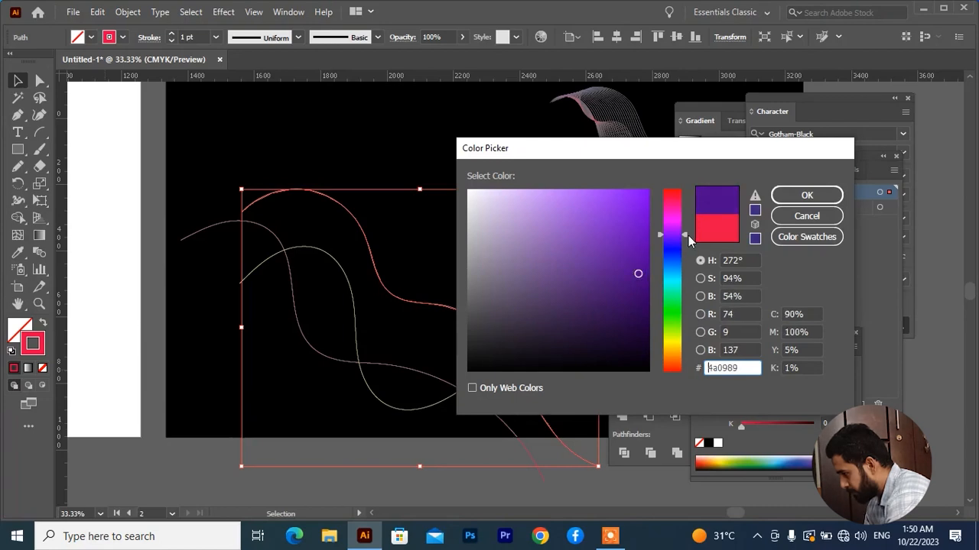
{"action": "left_click_drag", "start_coordinate": [683, 243], "coordinate": [687, 227]}
{"action": "left_click_drag", "start_coordinate": [641, 268], "coordinate": [655, 189]}
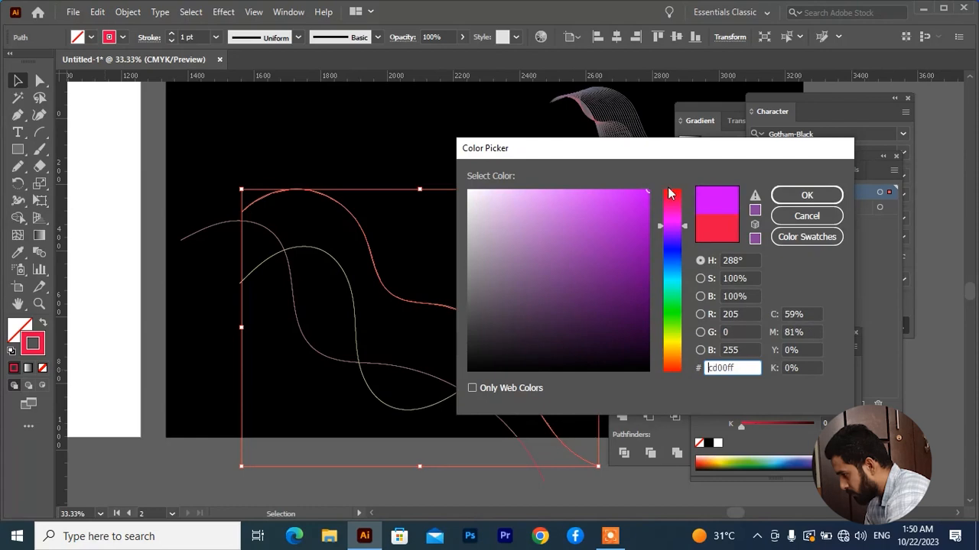
{"action": "left_click", "coordinate": [805, 200]}
{"action": "scroll", "coordinate": [344, 351], "scroll_direction": "up", "scroll_amount": 2}
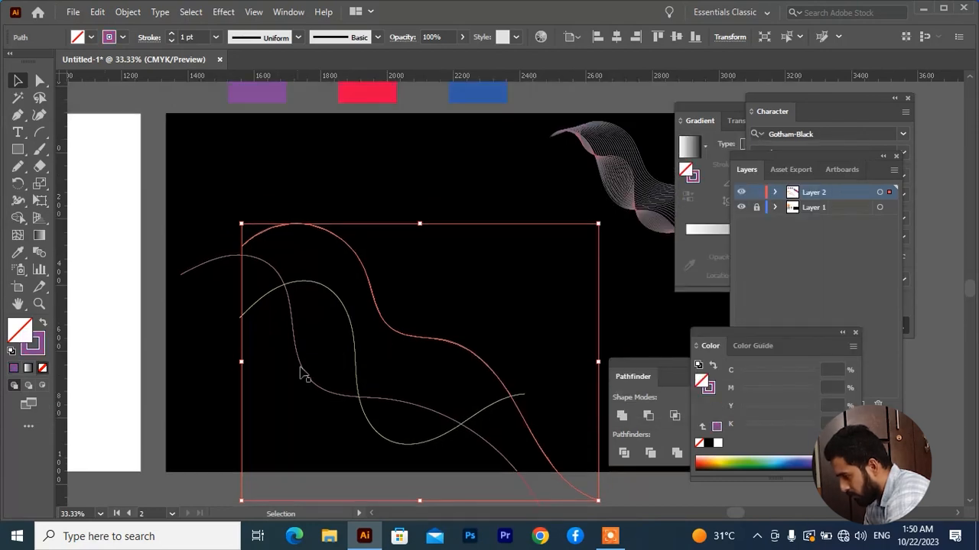
Step: Change the stroke of the wavy path that starts farthest to the left to pure red #ff0000 and deselect it
{"action": "scroll", "coordinate": [321, 369], "scroll_direction": "up", "scroll_amount": 1}
{"action": "left_click_drag", "start_coordinate": [295, 397], "coordinate": [293, 399]}
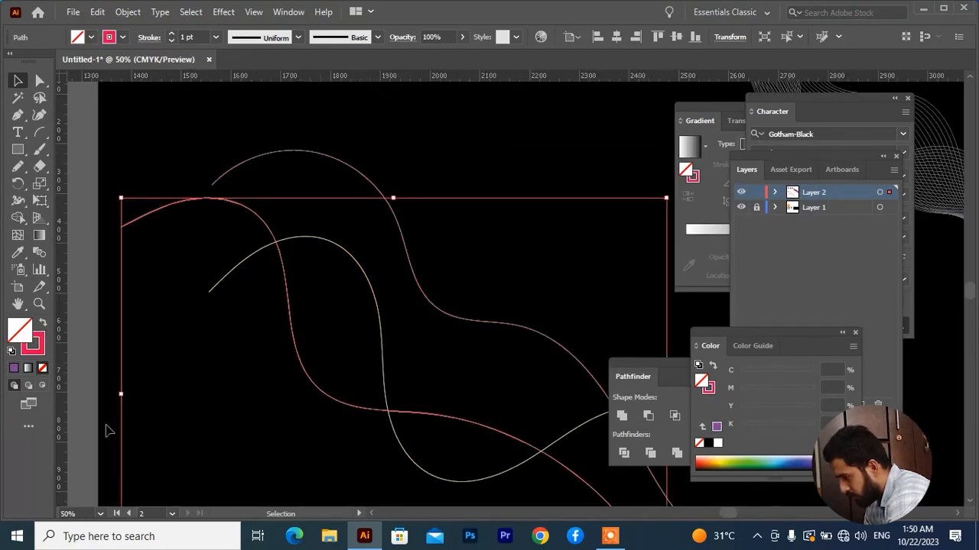
{"action": "double_click", "coordinate": [42, 351]}
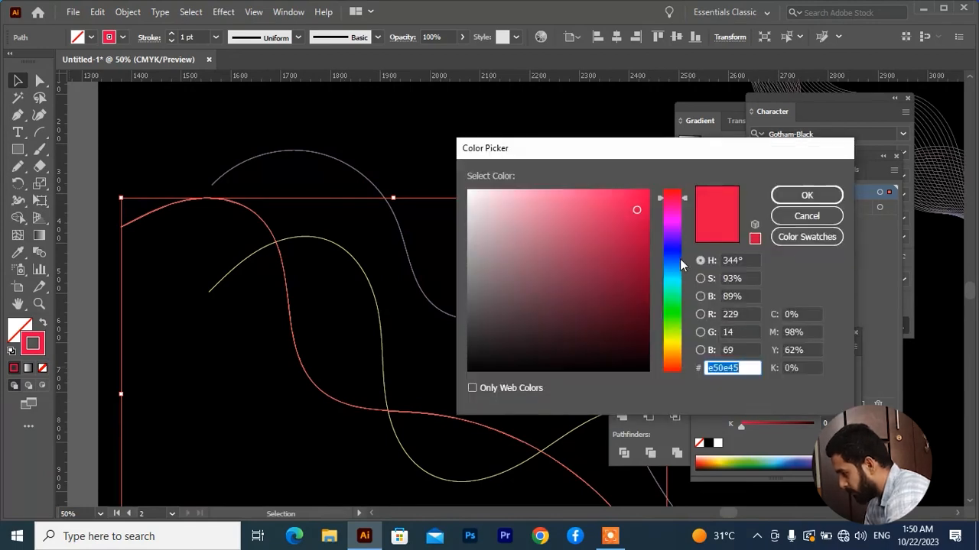
{"action": "left_click_drag", "start_coordinate": [682, 264], "coordinate": [675, 374]}
{"action": "left_click_drag", "start_coordinate": [637, 210], "coordinate": [675, 171]}
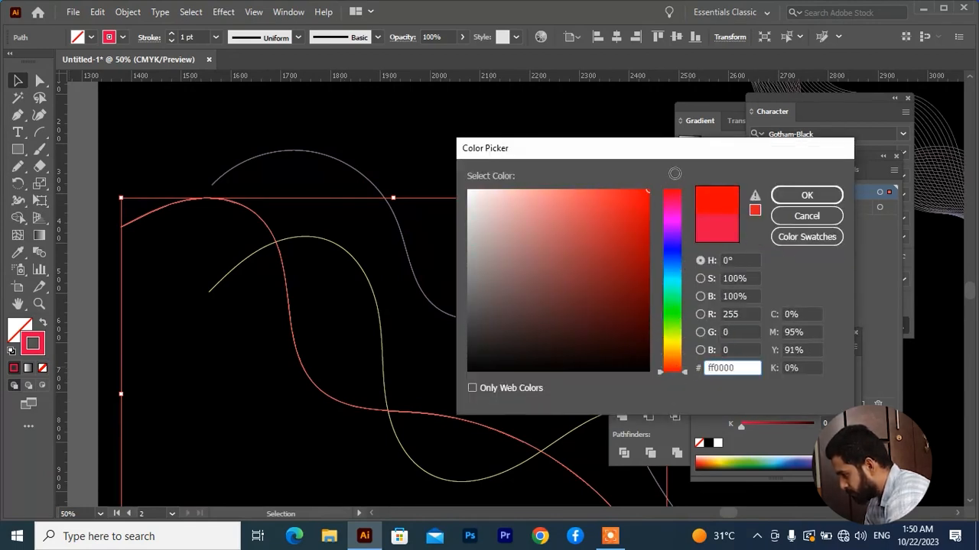
{"action": "left_click", "coordinate": [807, 195]}
{"action": "left_click", "coordinate": [440, 266]}
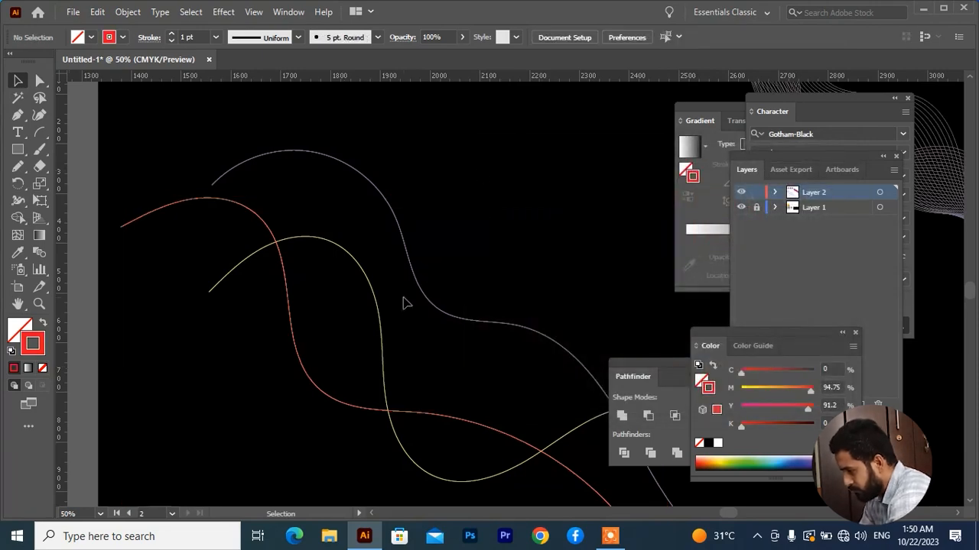
Step: Set the stroke weight of all three wavy paths to 0.5 pt and deselect them
{"action": "scroll", "coordinate": [405, 301], "scroll_direction": "down", "scroll_amount": 1}
{"action": "left_click_drag", "start_coordinate": [472, 260], "coordinate": [299, 329]}
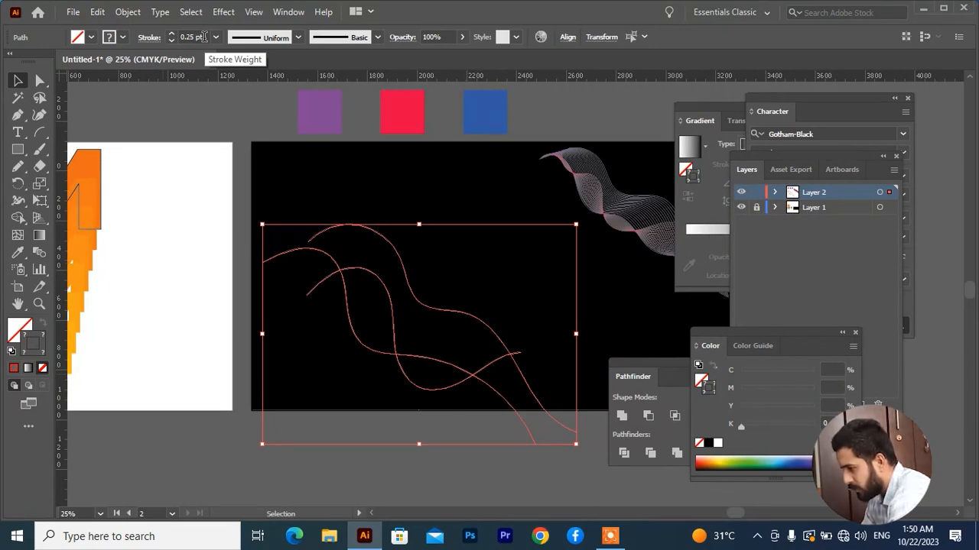
{"action": "scroll", "coordinate": [204, 37], "scroll_direction": "up", "scroll_amount": 1}
{"action": "left_click", "coordinate": [401, 335]}
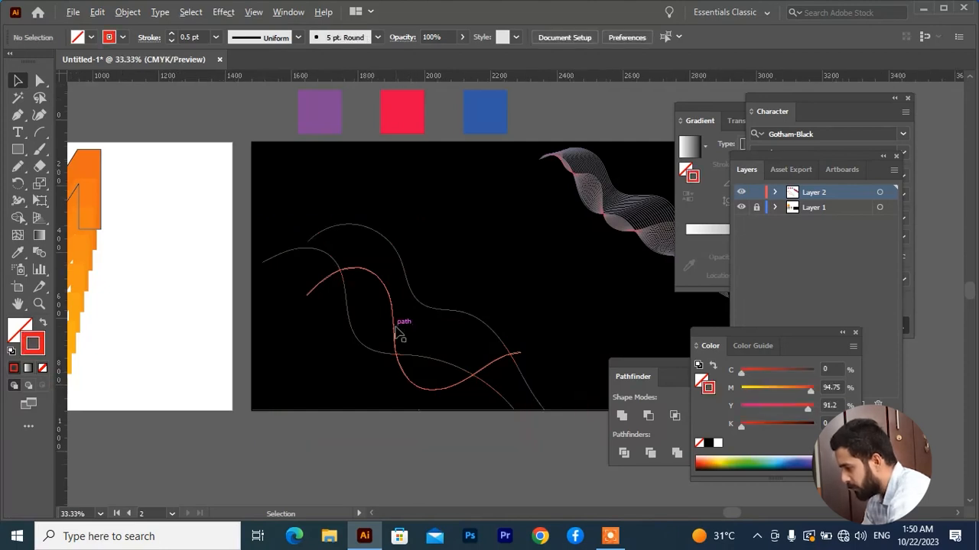
Step: Blend the red, yellow and purple wavy paths in that order with the Blend tool, and deselect the result
{"action": "scroll", "coordinate": [396, 306], "scroll_direction": "up", "scroll_amount": 1}
{"action": "left_click_drag", "start_coordinate": [481, 178], "coordinate": [306, 276]}
{"action": "left_click", "coordinate": [37, 252]}
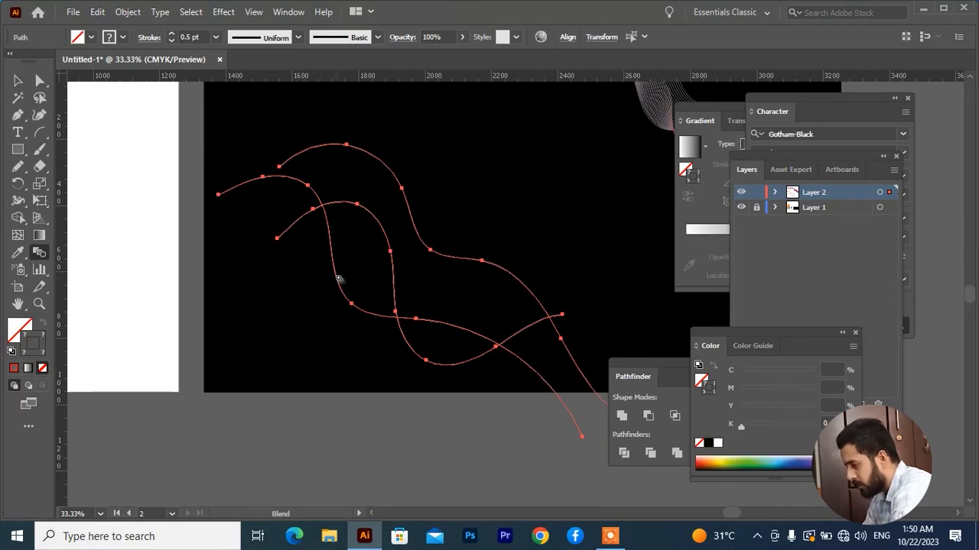
{"action": "left_click", "coordinate": [393, 273]}
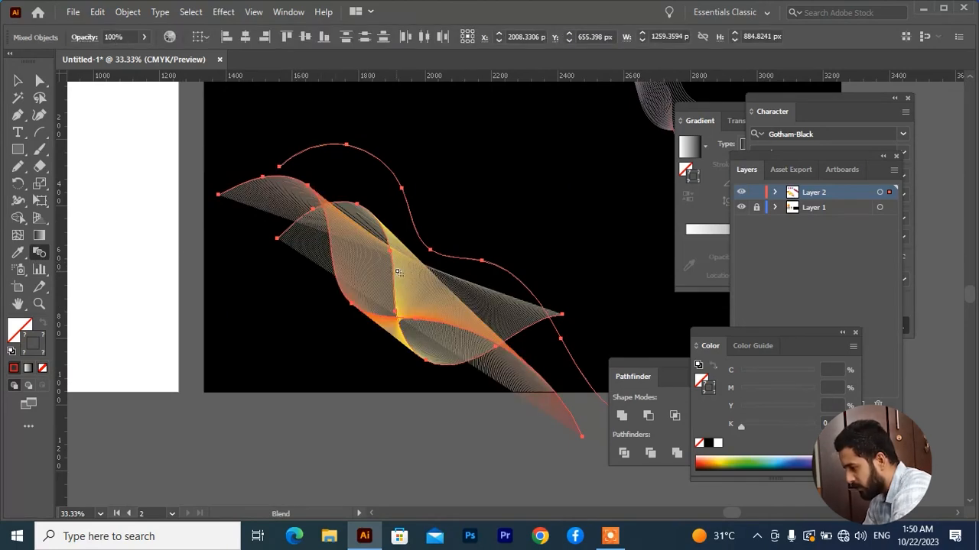
{"action": "left_click", "coordinate": [422, 243]}
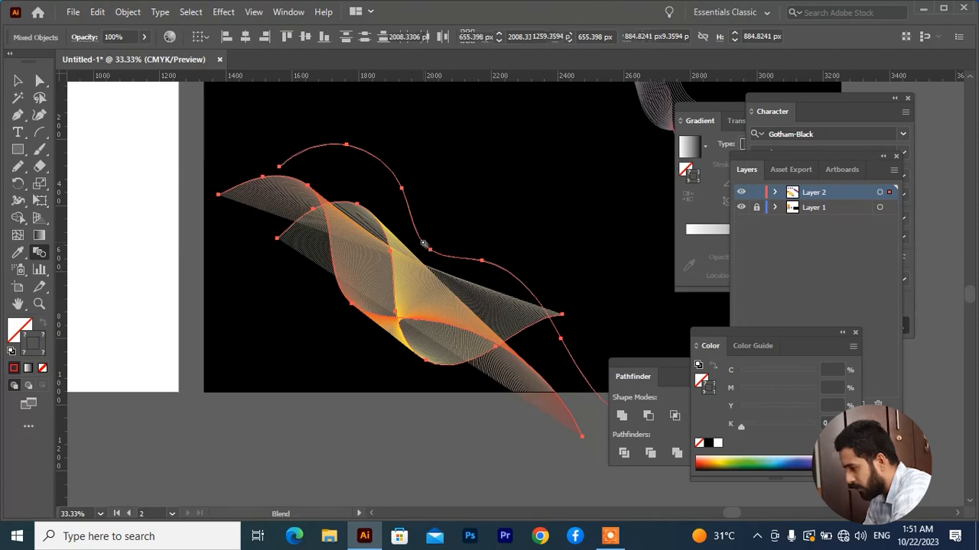
{"action": "left_click", "coordinate": [19, 79]}
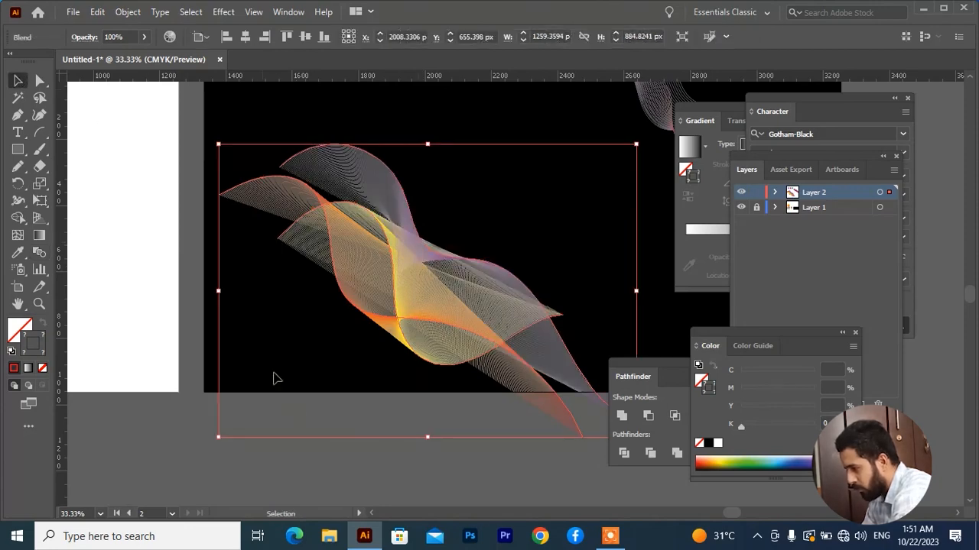
{"action": "left_click", "coordinate": [436, 372]}
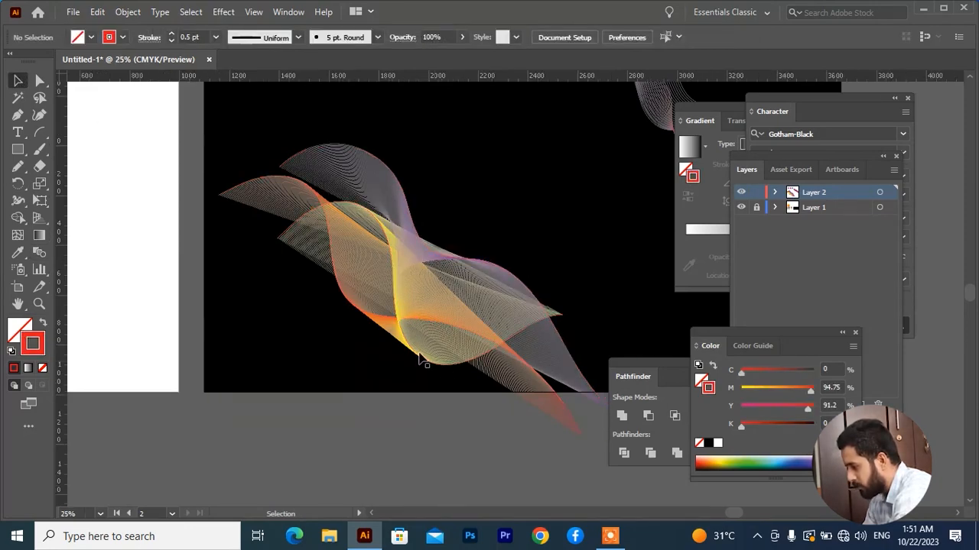
Step: Move the new wave blend about 76 px left and 104 px down, and set its blend spacing to 120 specified steps
{"action": "scroll", "coordinate": [439, 287], "scroll_direction": "up", "scroll_amount": 2}
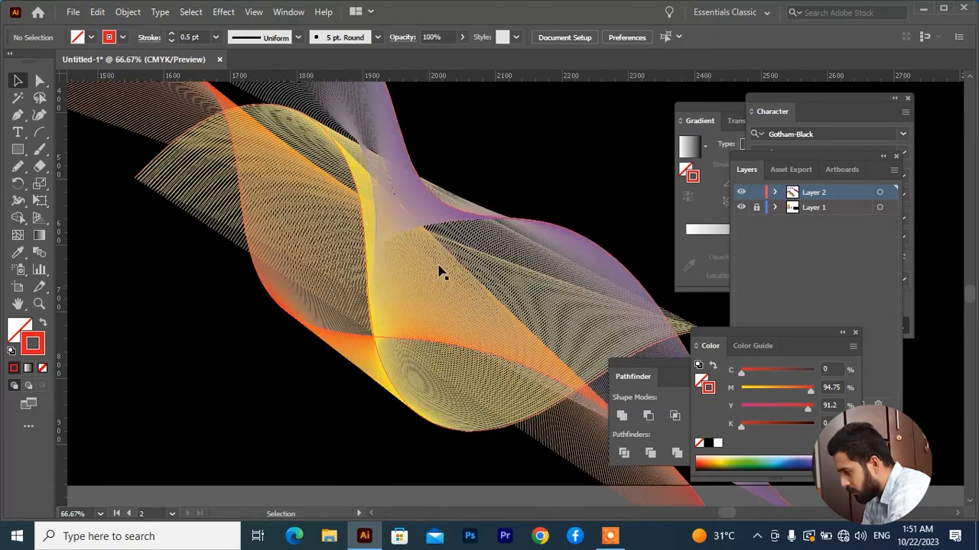
{"action": "left_click_drag", "start_coordinate": [443, 271], "coordinate": [416, 309]}
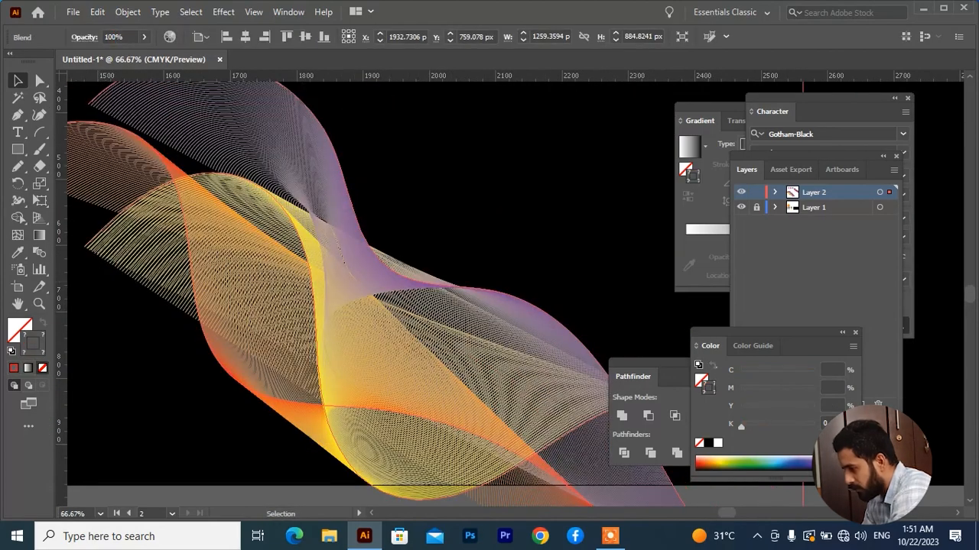
{"action": "double_click", "coordinate": [40, 252]}
{"action": "left_click", "coordinate": [592, 182]}
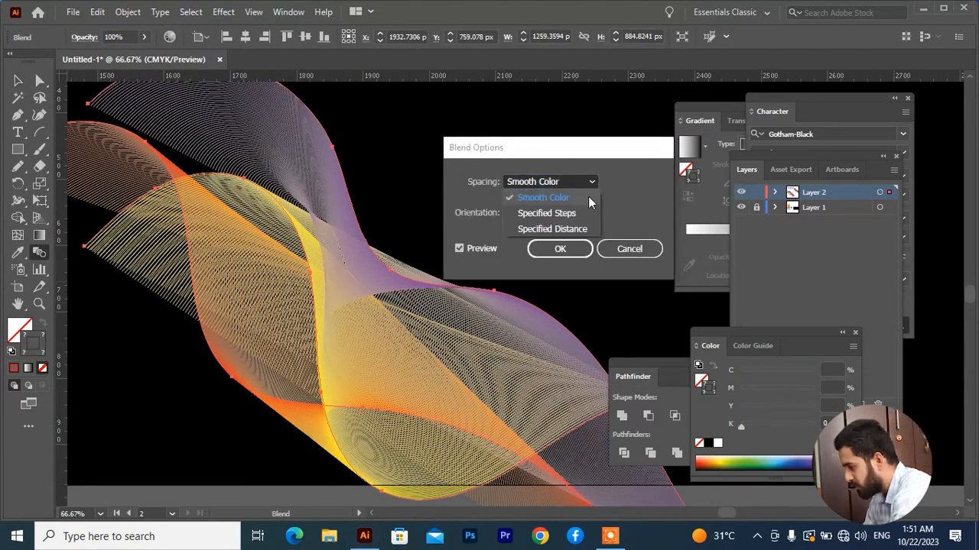
{"action": "left_click", "coordinate": [575, 210]}
{"action": "scroll", "coordinate": [639, 181], "scroll_direction": "down", "scroll_amount": 20}
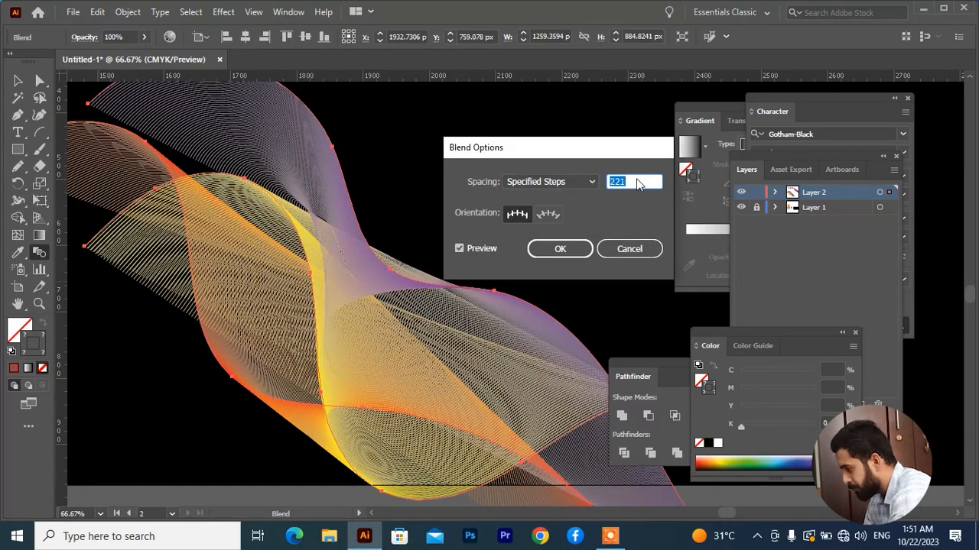
{"action": "scroll", "coordinate": [638, 181], "scroll_direction": "down", "scroll_amount": 20}
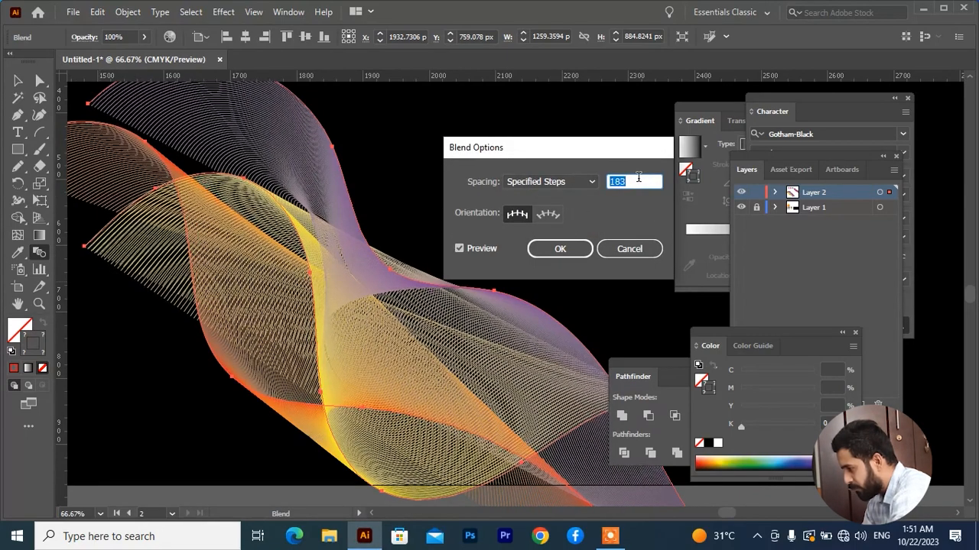
{"action": "scroll", "coordinate": [639, 177], "scroll_direction": "down", "scroll_amount": 10}
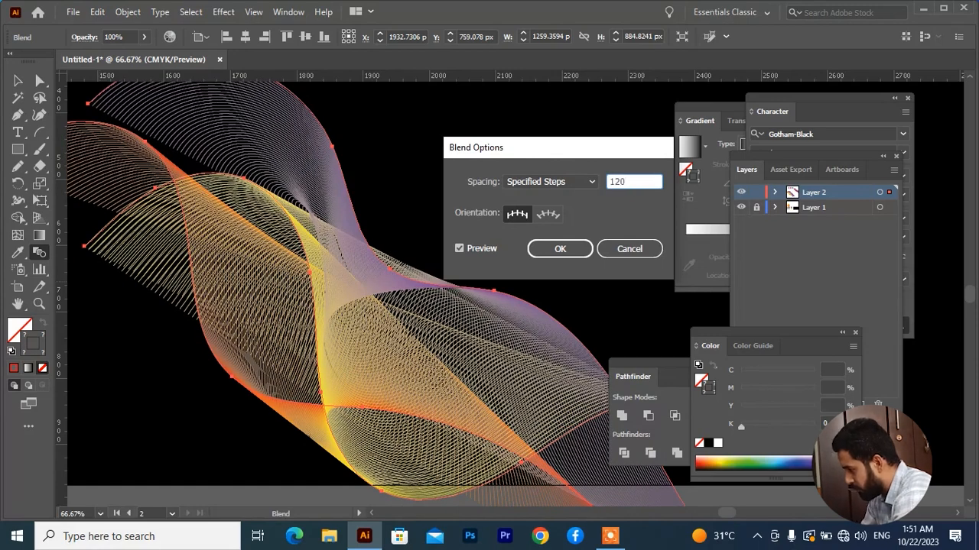
{"action": "left_click", "coordinate": [560, 249]}
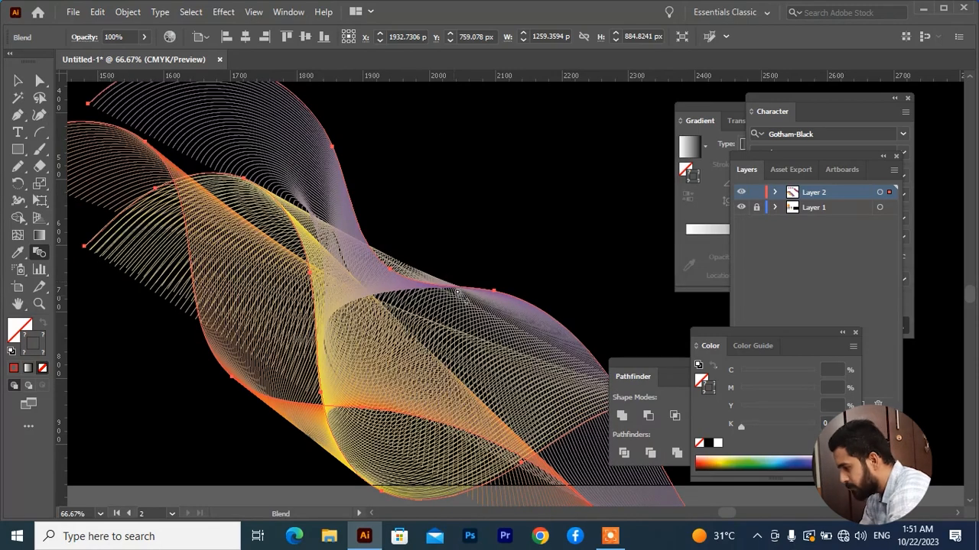
{"action": "key", "text": "ctrl+minus"}
{"action": "key", "text": "ctrl+minus"}
{"action": "key", "text": "ctrl+minus"}
{"action": "key", "text": "v"}
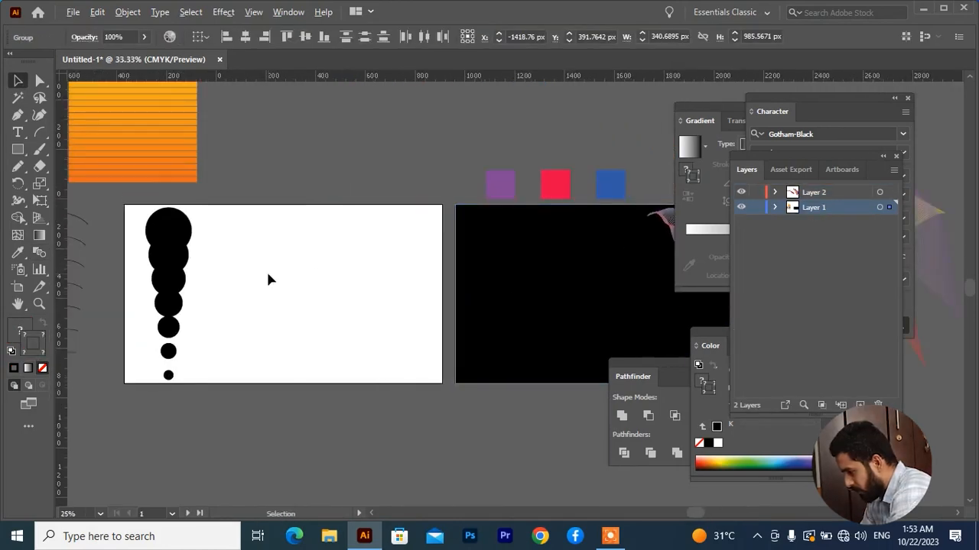
Step: Draw four separate straight lines at different angles side by side with the Pen tool across the white first artboard, with black stroke and no fill
{"action": "scroll", "coordinate": [267, 279], "scroll_direction": "up", "scroll_amount": 2}
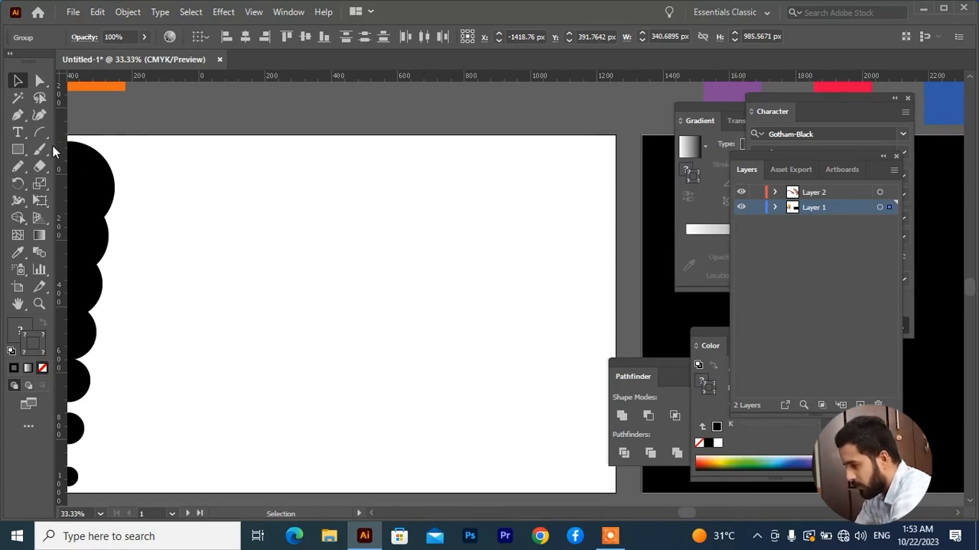
{"action": "key", "text": "p"}
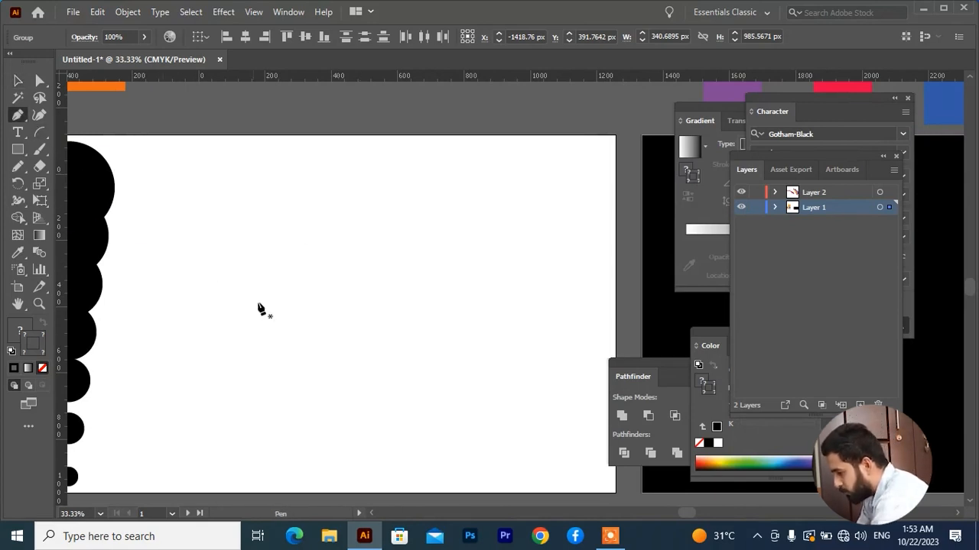
{"action": "left_click", "coordinate": [232, 219]}
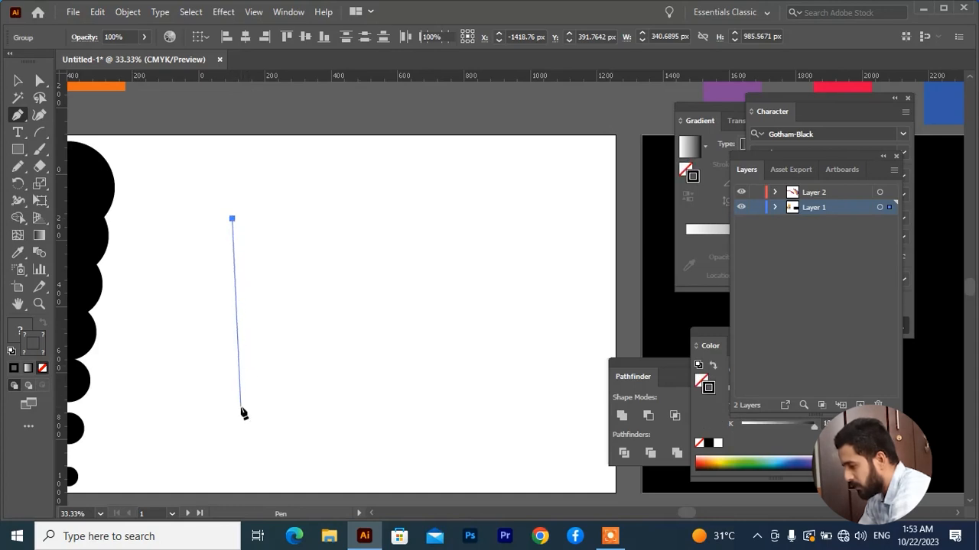
{"action": "left_click", "coordinate": [256, 380]}
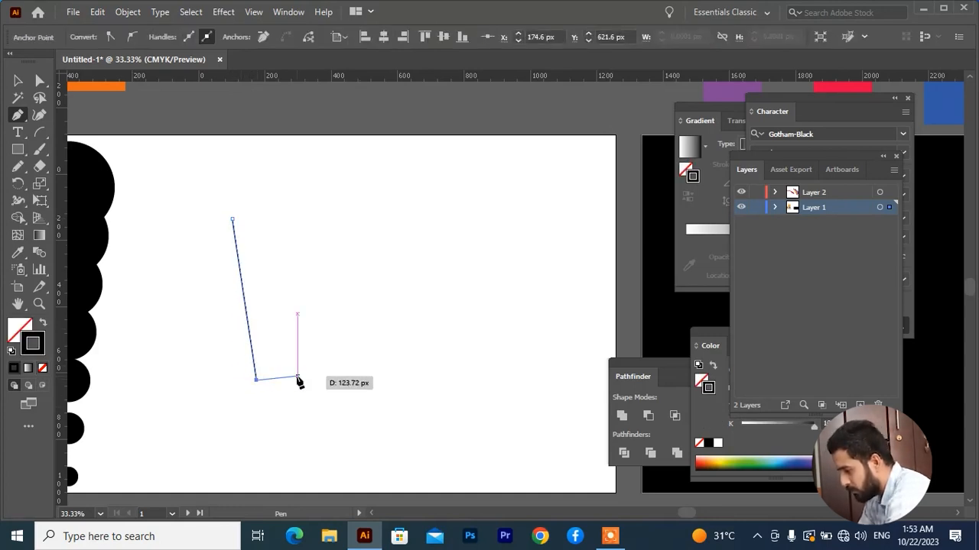
{"action": "key", "text": "v"}
{"action": "key", "text": "p"}
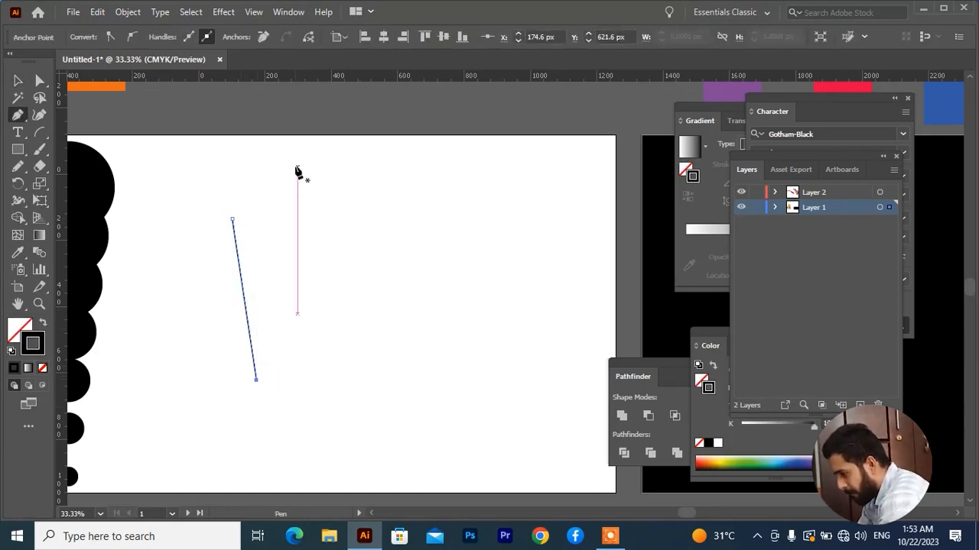
{"action": "left_click", "coordinate": [297, 165]}
{"action": "left_click", "coordinate": [297, 318]}
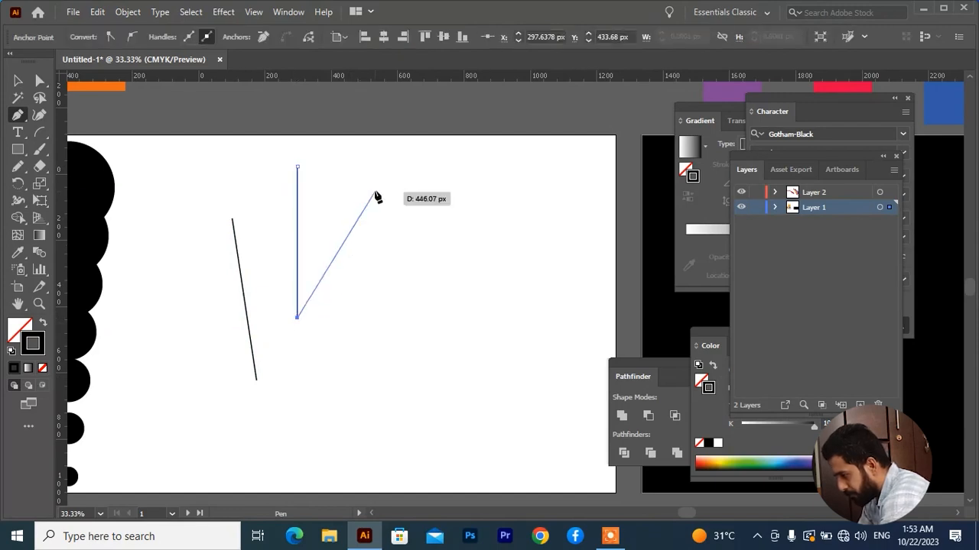
{"action": "left_click", "coordinate": [371, 161]}
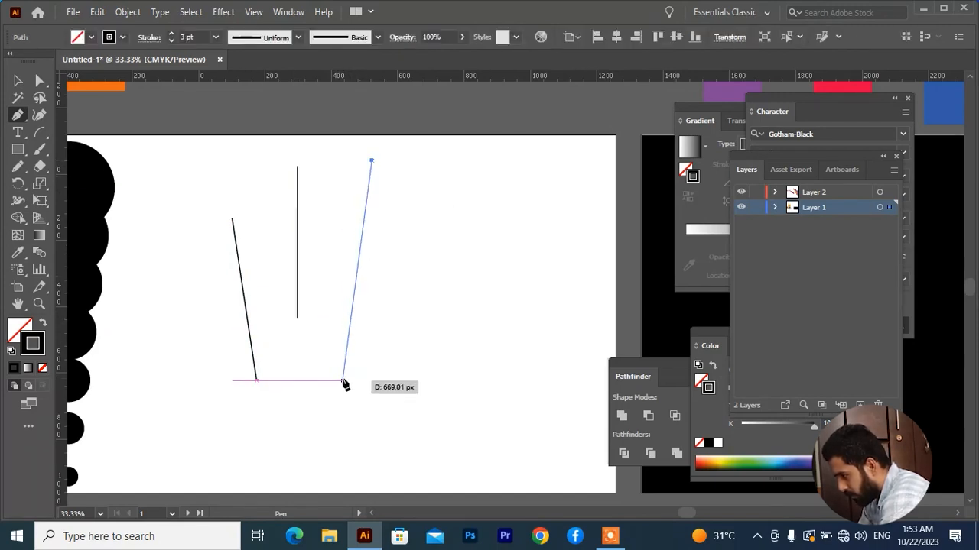
{"action": "left_click", "coordinate": [487, 207]}
{"action": "left_click", "coordinate": [397, 400]}
{"action": "key", "text": "v"}
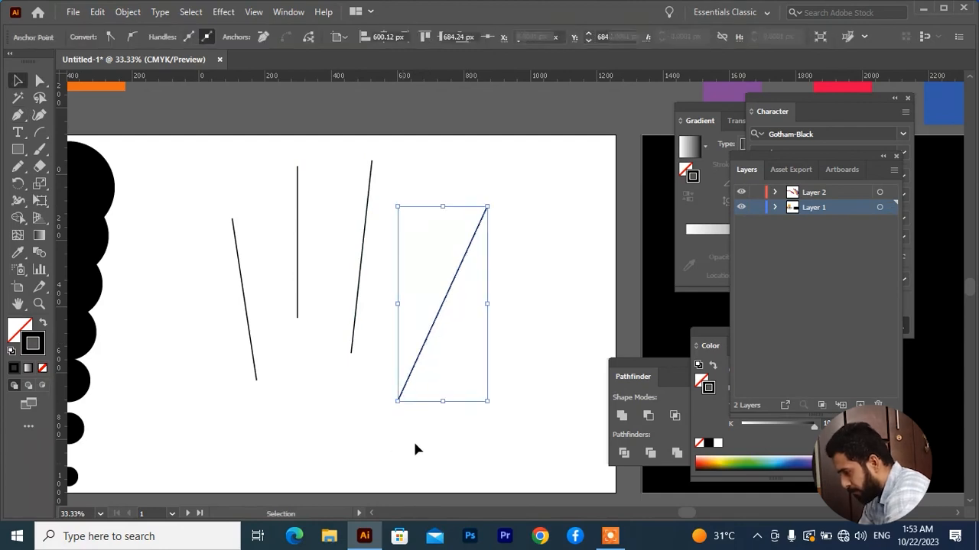